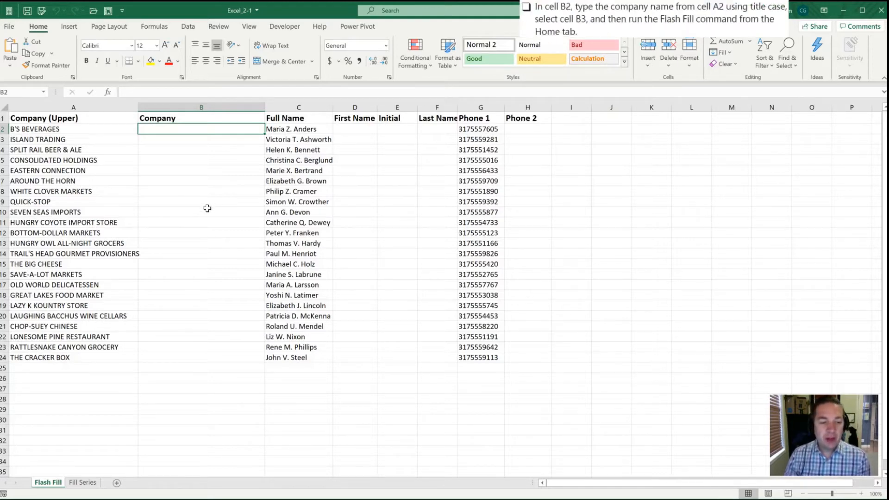
# Enter the first company name in title case, B's Beverages, in cell B2 of the Company column
pyautogui.click(194, 191)
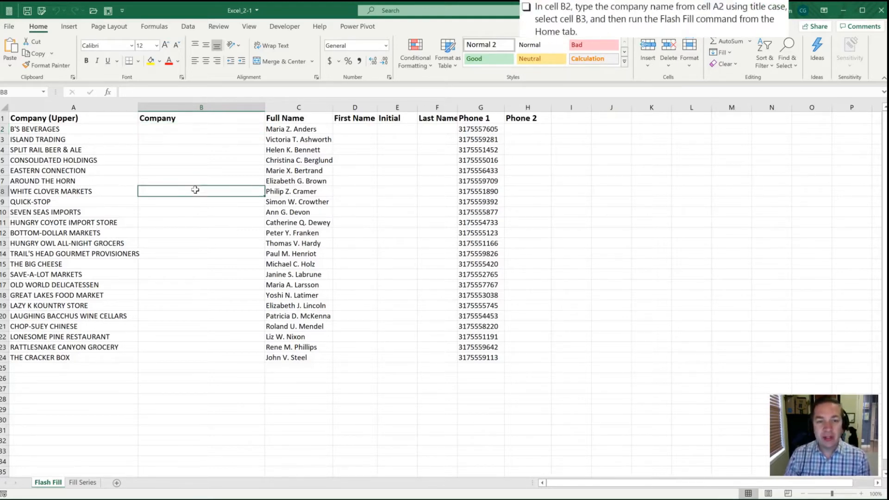
pyautogui.click(179, 131)
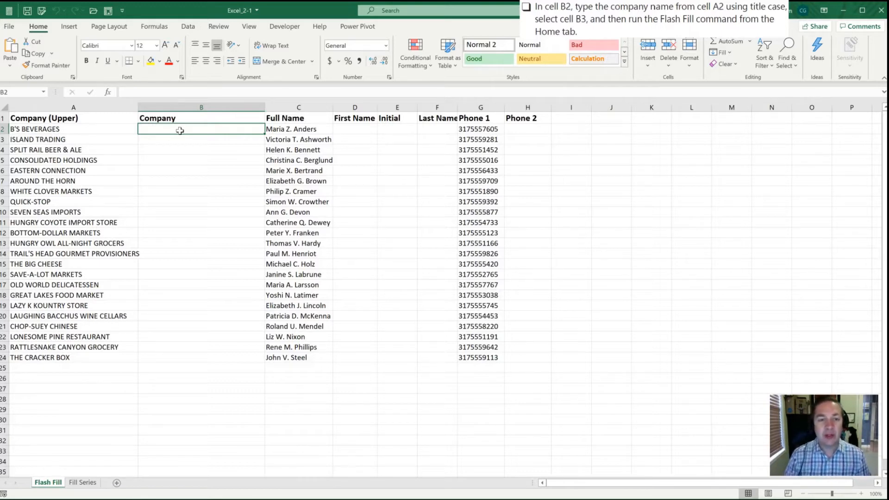
pyautogui.write("B's")
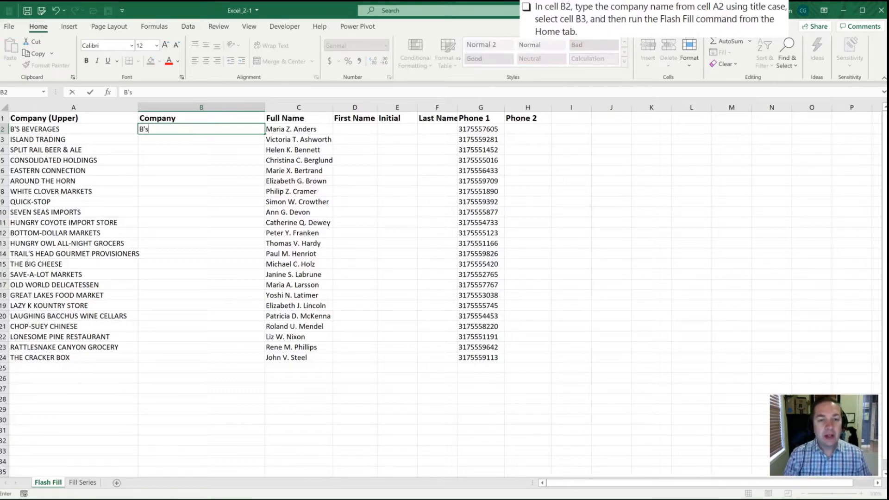
pyautogui.write(' Bev')
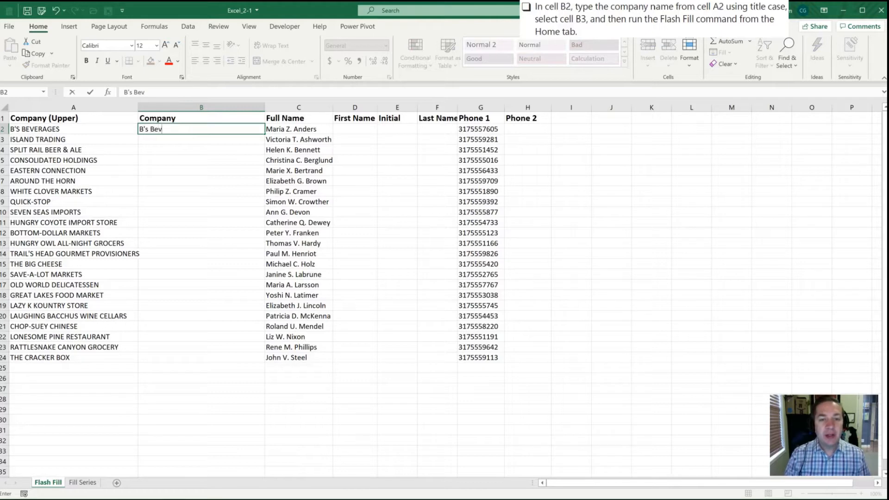
pyautogui.write('erages')
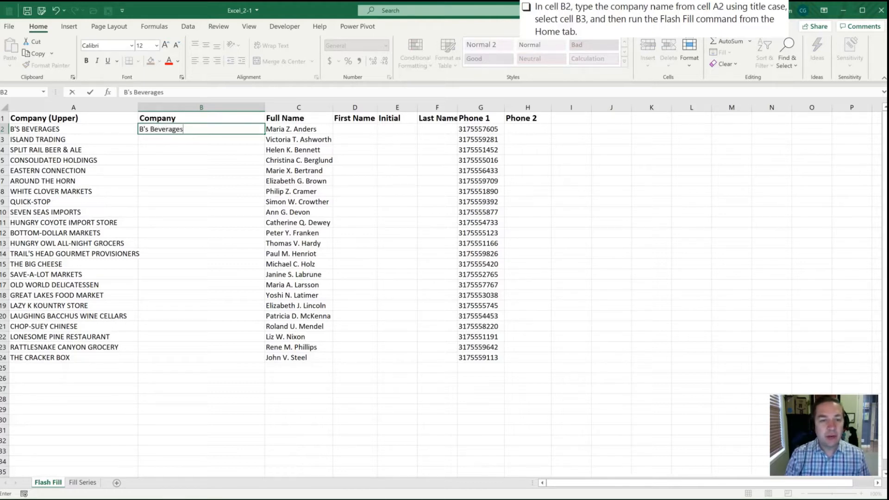
pyautogui.press('Return')
# Flash Fill the rest of the Company column from the title-case example in B2
pyautogui.click(180, 130)
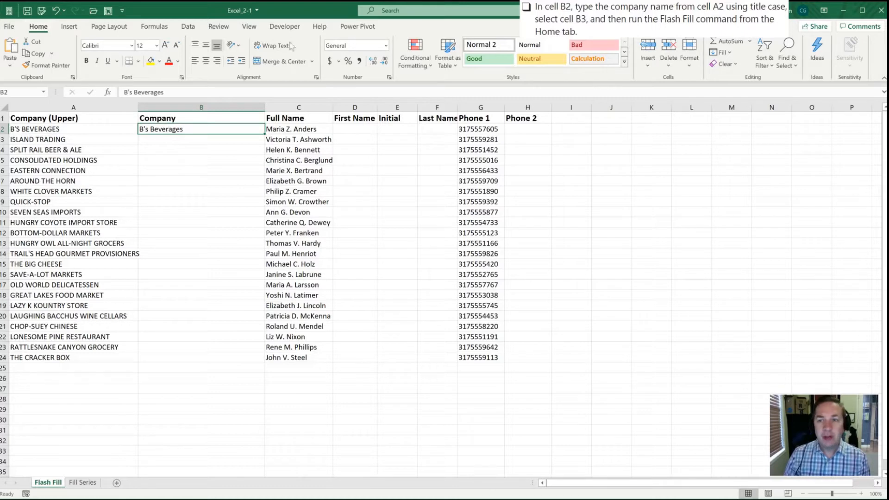
pyautogui.click(731, 54)
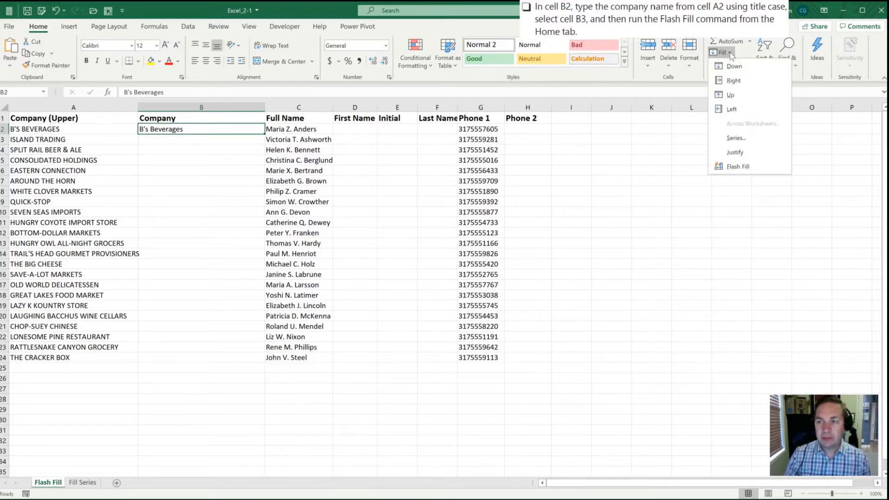
pyautogui.click(738, 168)
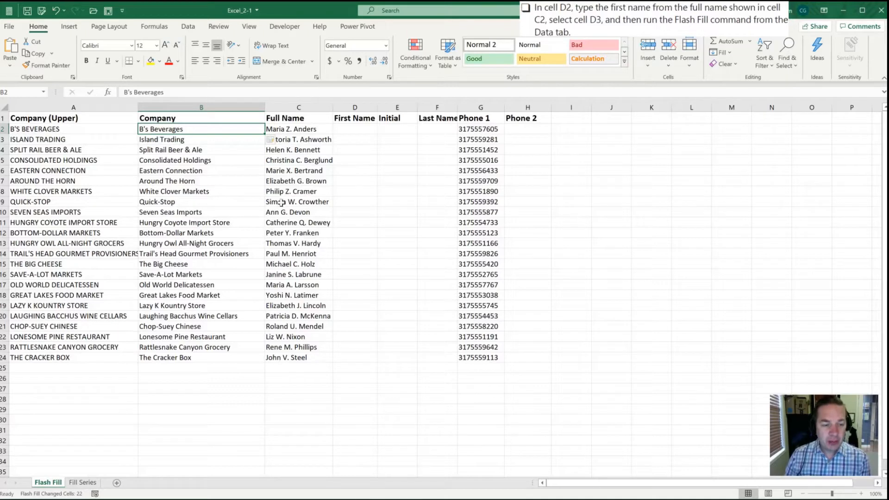
# Enter the first name from the full name in C2 into D2 and Flash Fill the First Name column
pyautogui.click(341, 130)
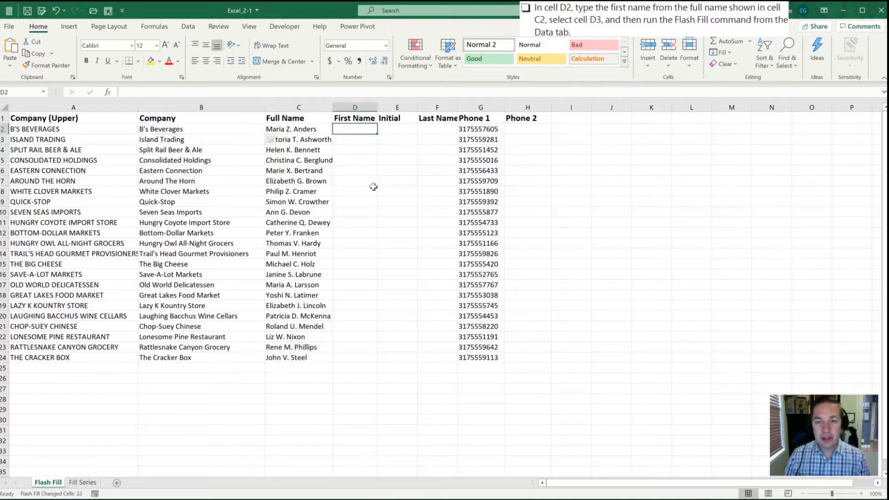
pyautogui.write('Maria')
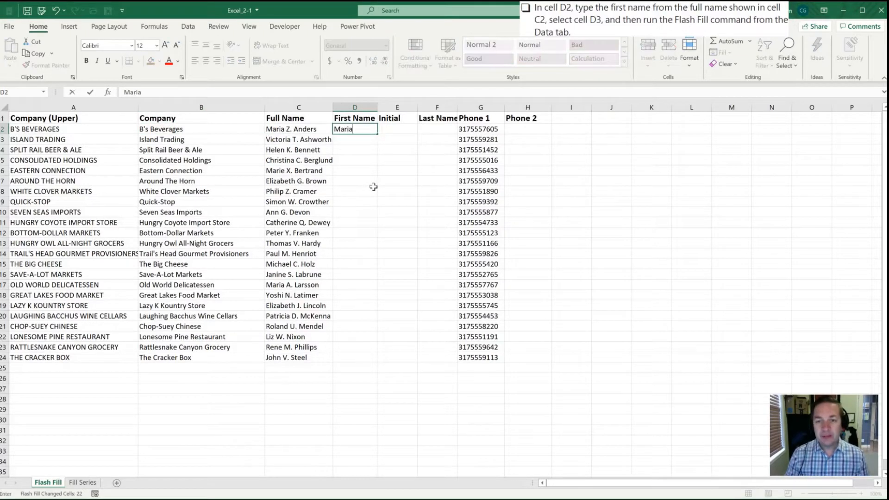
pyautogui.press('Return')
pyautogui.press('Up')
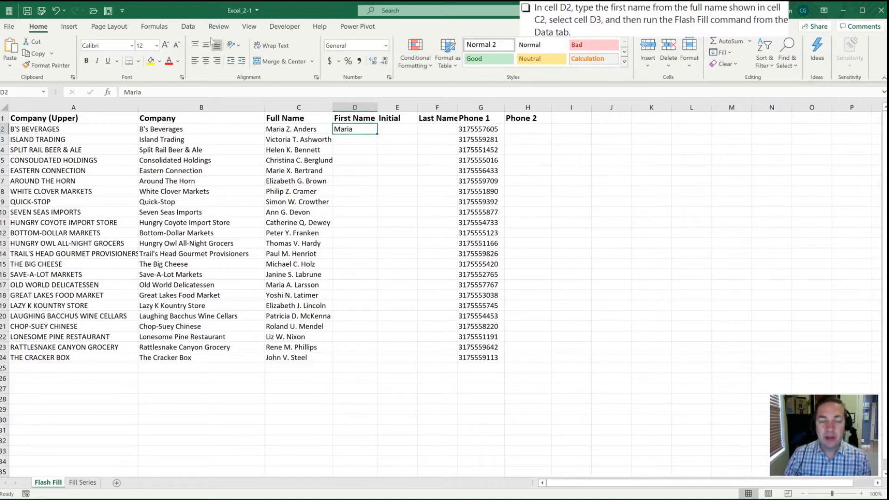
pyautogui.click(188, 28)
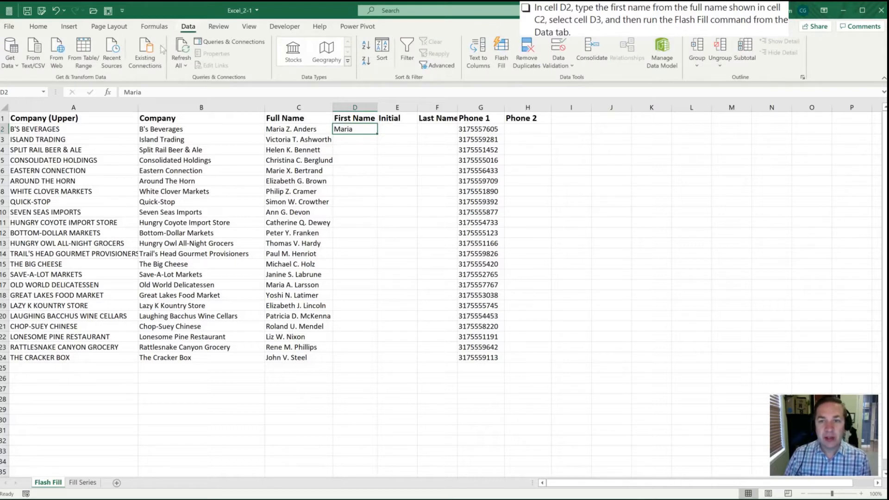
pyautogui.click(503, 50)
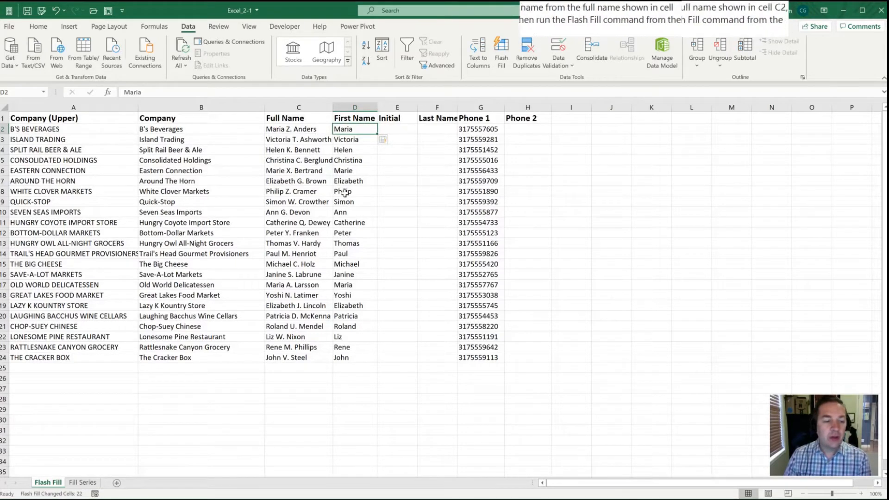
# Enter the middle initial with its period from C2 into E2 and Flash Fill the Initial column
pyautogui.click(398, 128)
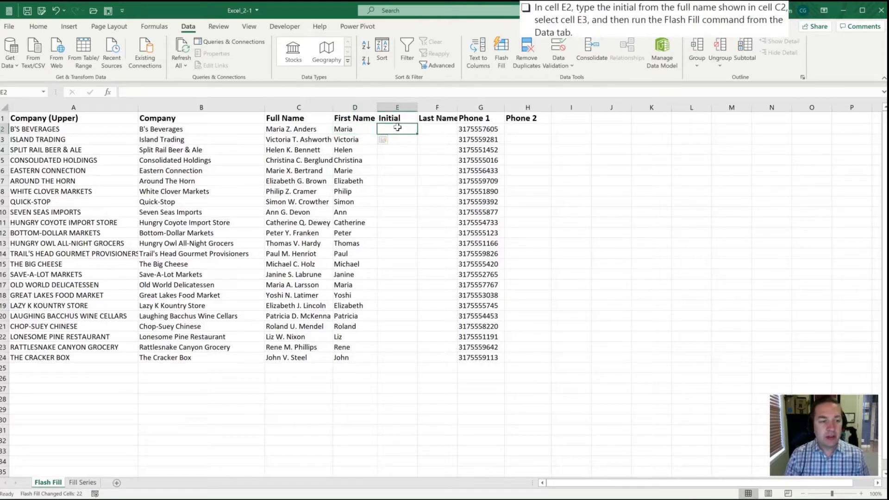
pyautogui.write('Z.')
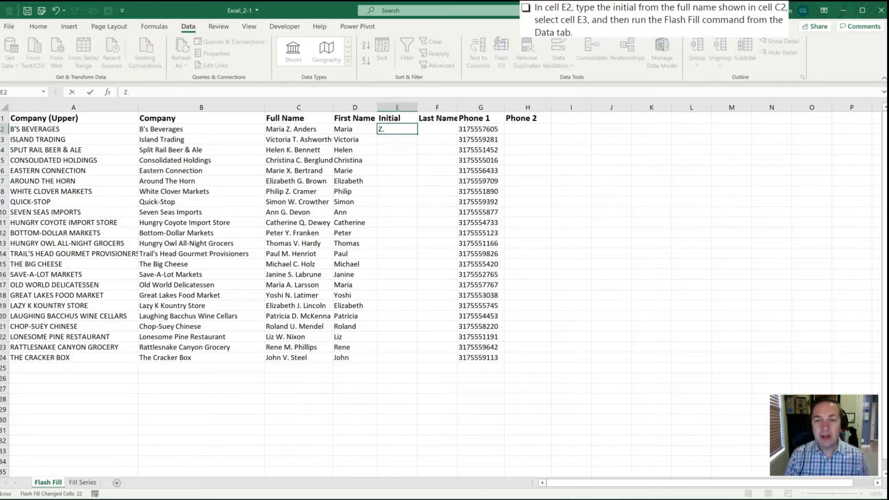
pyautogui.press('Return')
pyautogui.click(398, 128)
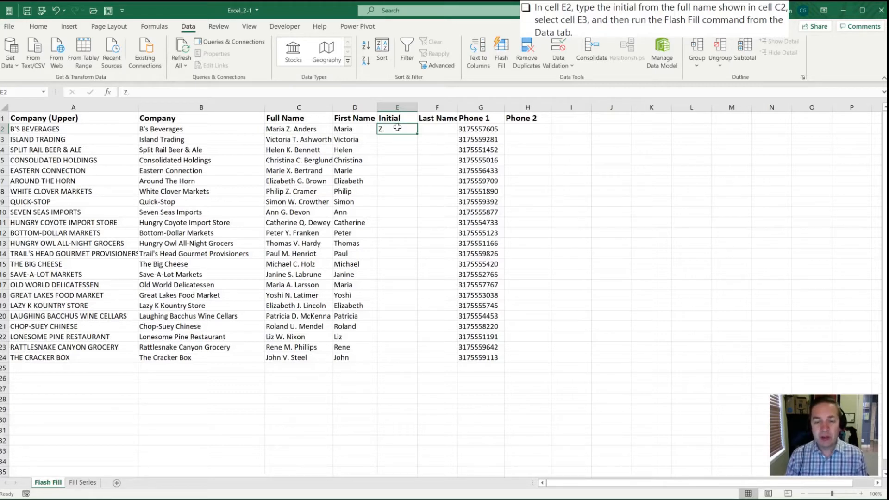
pyautogui.press('alt')
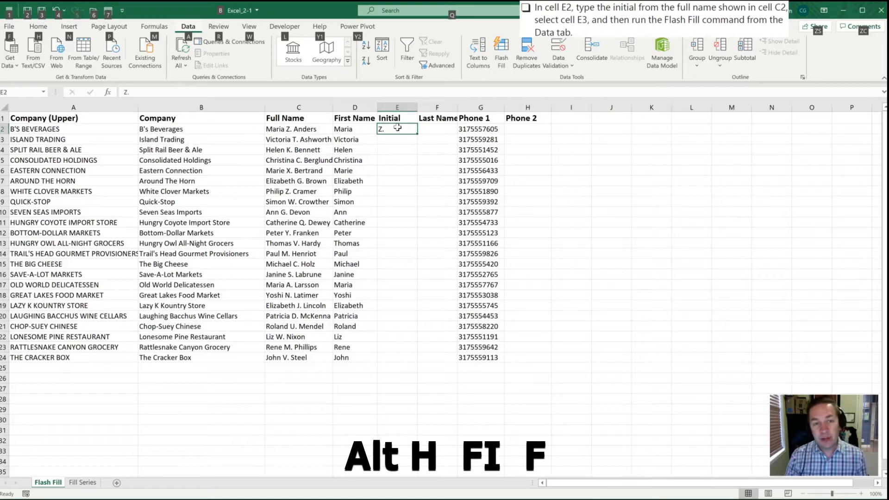
pyautogui.press('h')
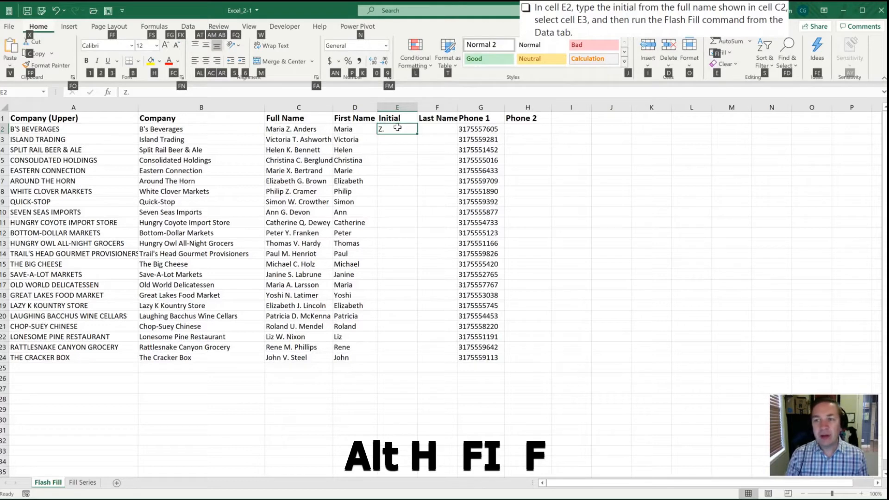
pyautogui.press('f')
pyautogui.press('i')
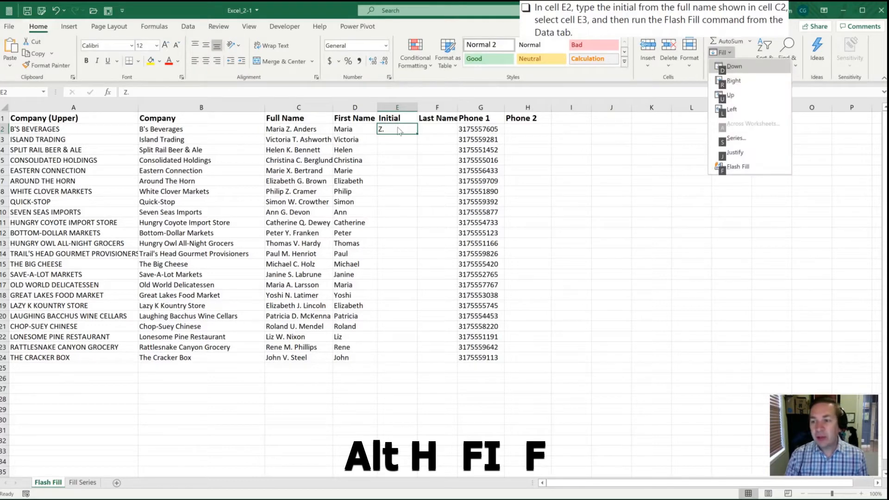
pyautogui.press('f')
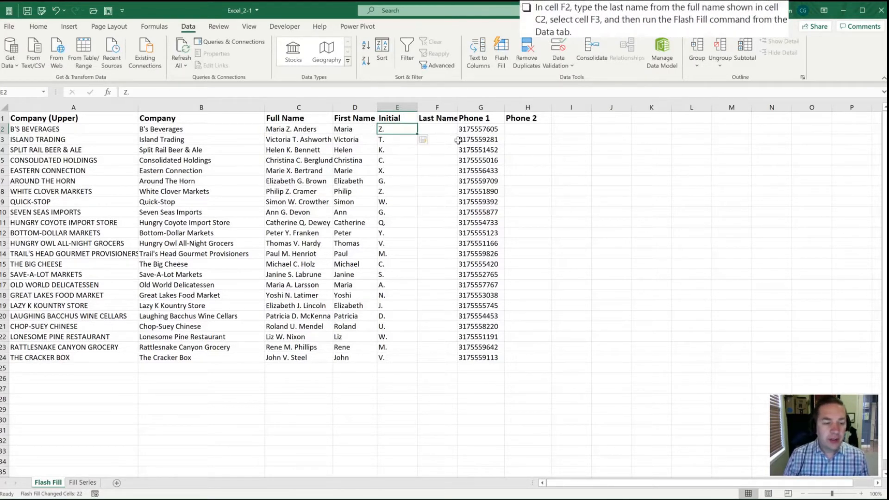
# Enter the last name from the full name in C2 into F2 and Flash Fill the Last Name column
pyautogui.click(436, 129)
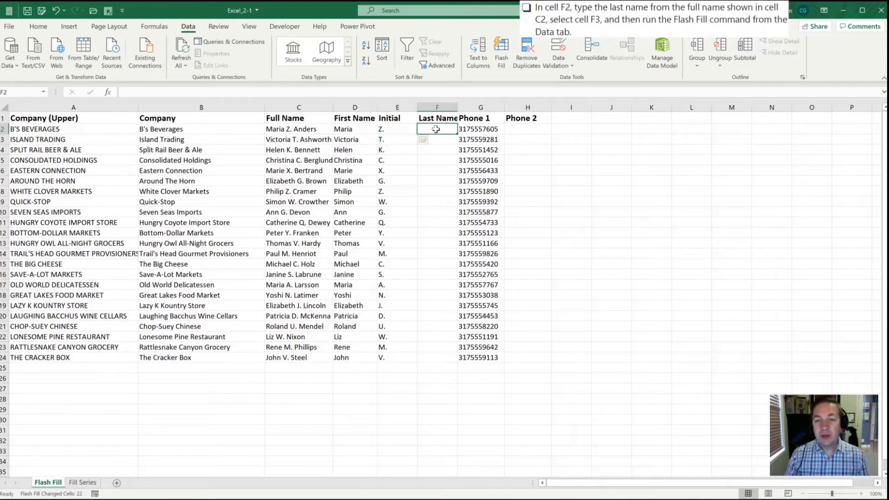
pyautogui.write('Anders')
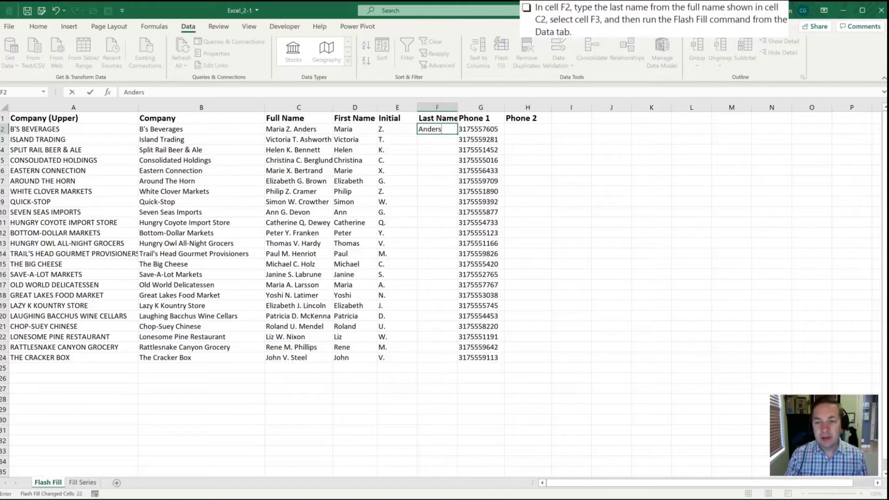
pyautogui.press('Return')
pyautogui.click(436, 129)
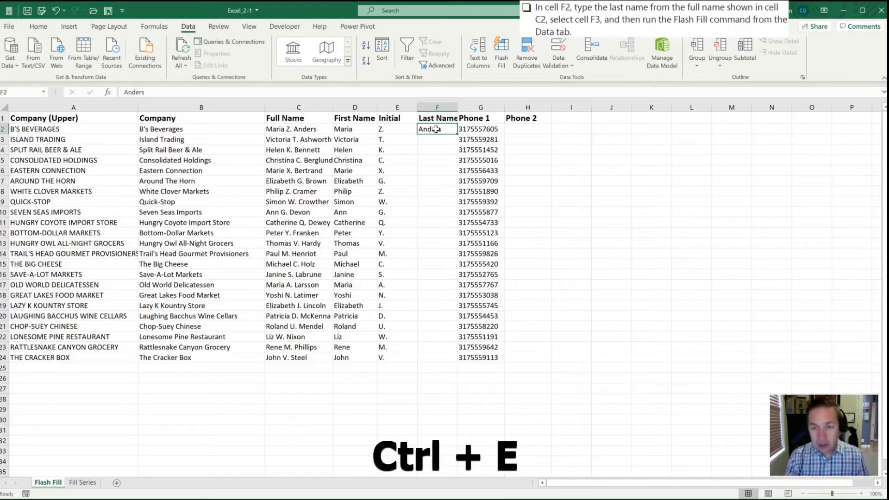
pyautogui.hotkey('ctrl', 'e')
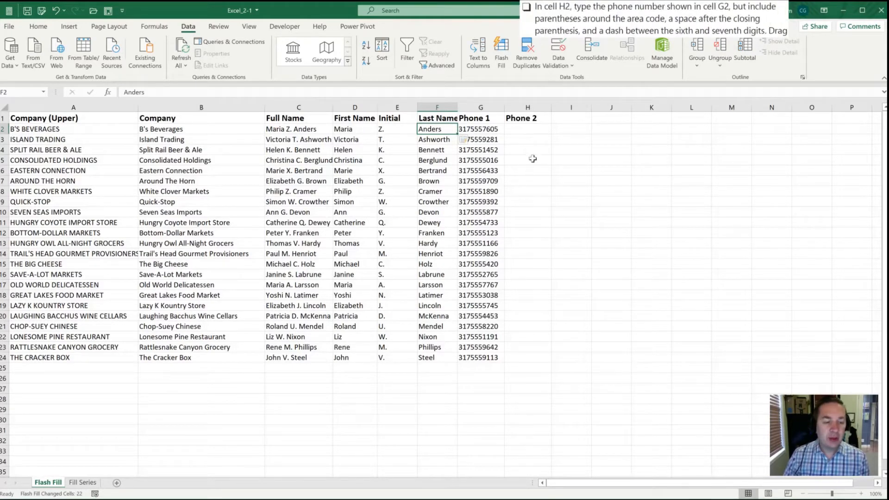
# Enter G2's phone number in H2 with the area code in parentheses, a space after it, and a dash before the last four digits
pyautogui.click(524, 130)
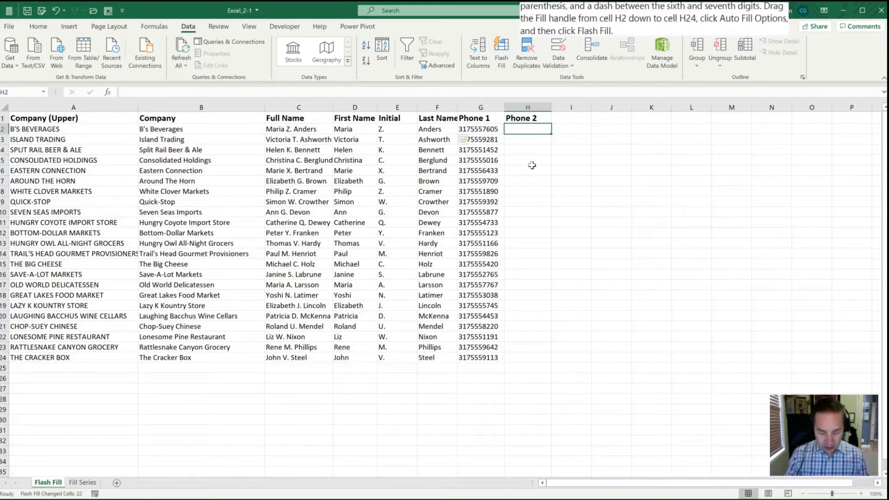
pyautogui.write('(31')
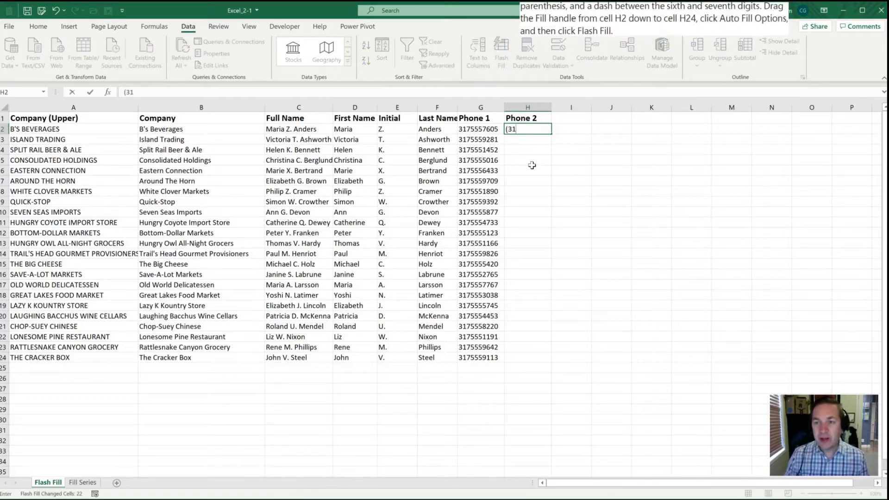
pyautogui.write('7)')
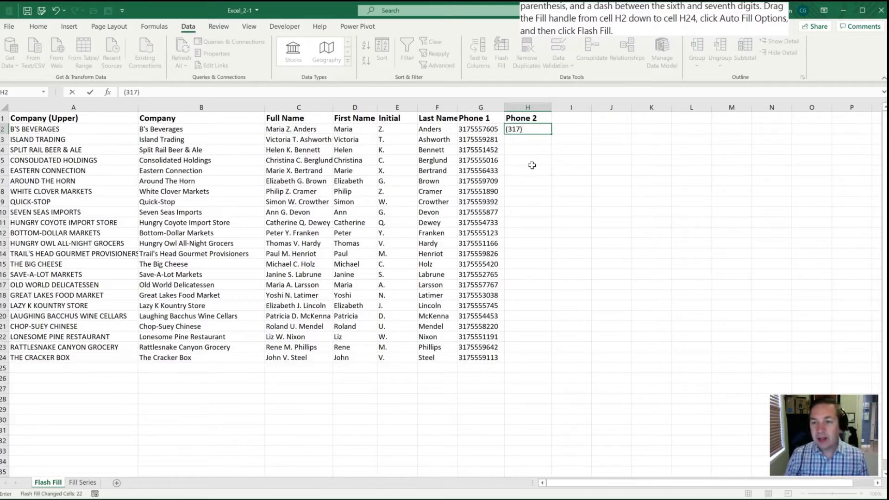
pyautogui.write(' 555-')
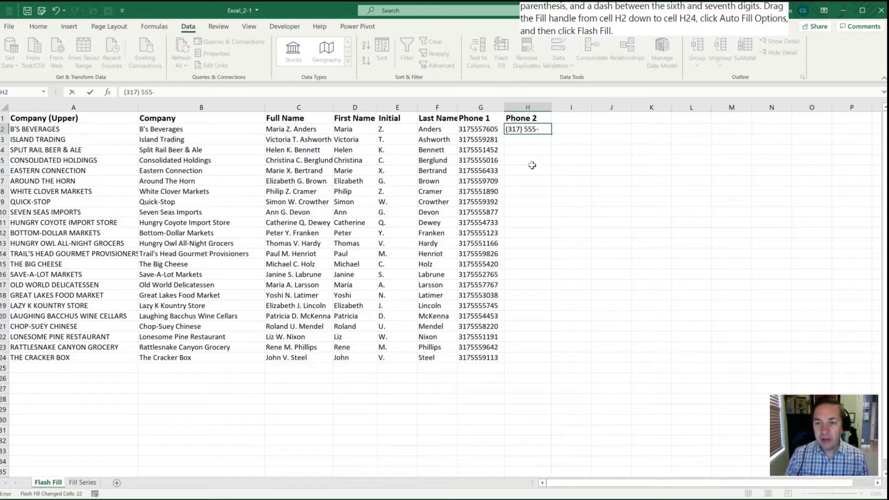
pyautogui.write('7605')
pyautogui.hotkey('ctrl', 'Return')
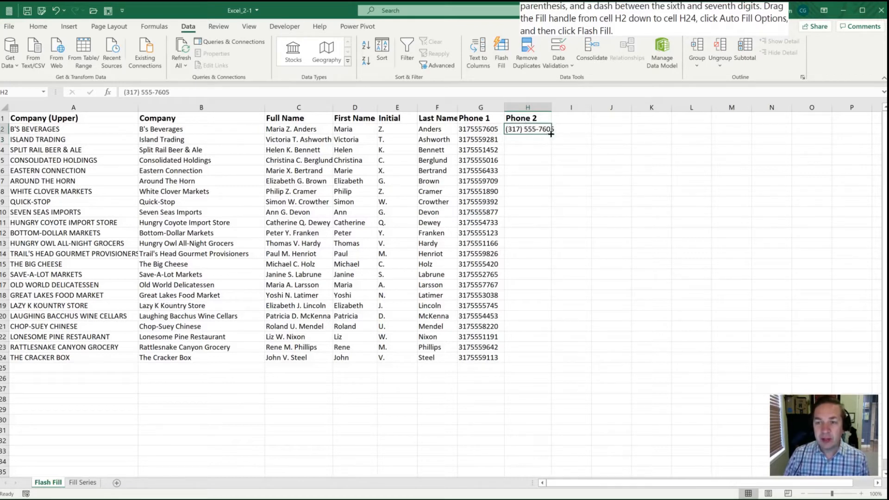
# Fill the Phone 2 column from H2 down to H24 and switch the fill option to Flash Fill
pyautogui.moveTo(551, 134); pyautogui.dragTo(549, 362)
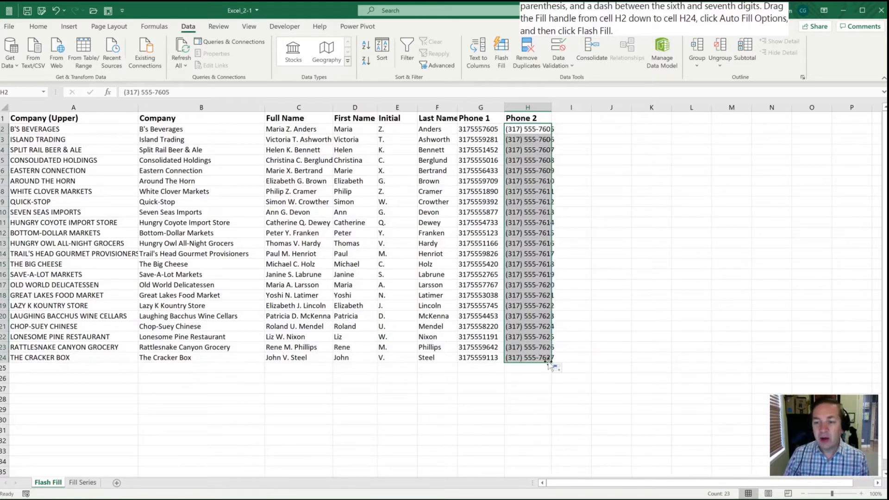
pyautogui.click(533, 134)
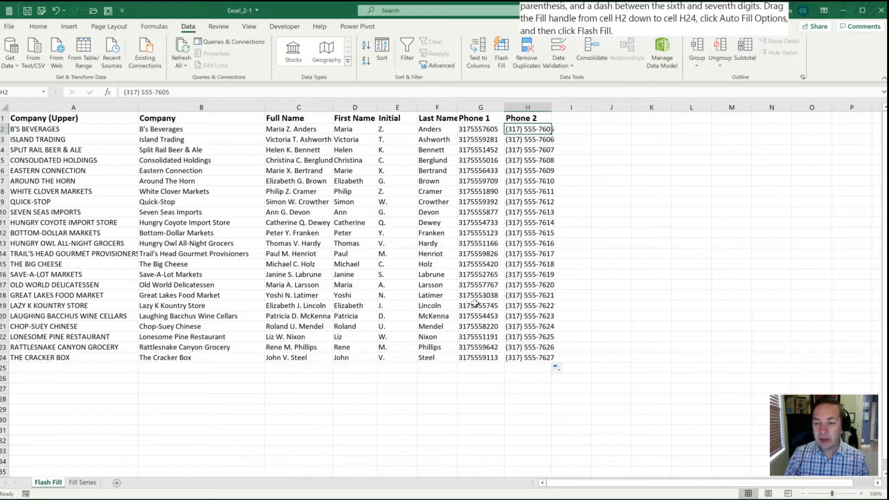
pyautogui.click(566, 369)
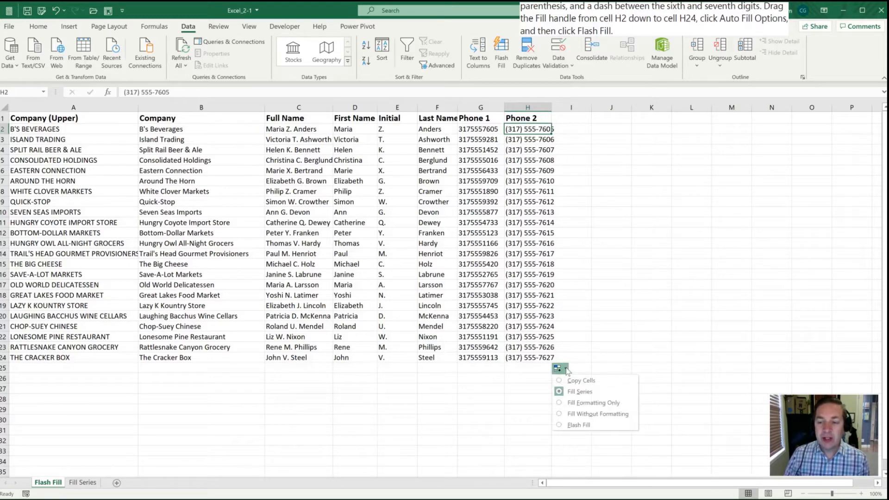
pyautogui.click(560, 425)
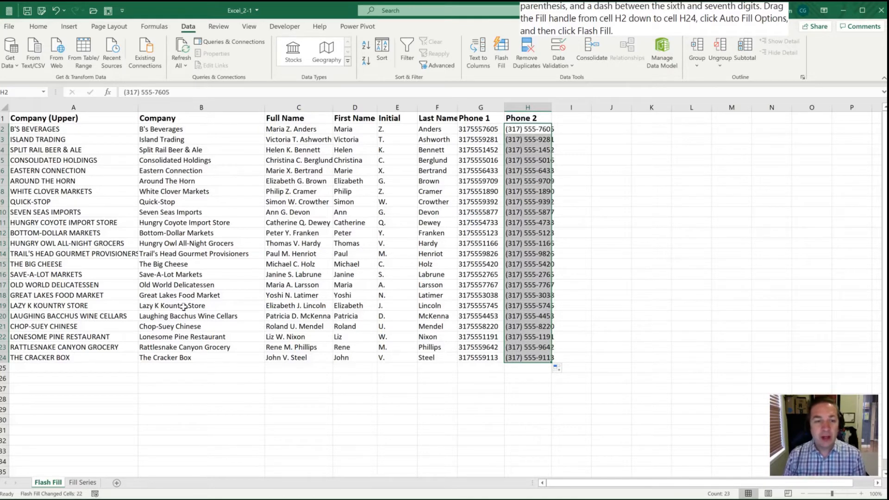
# Add the company name CRAIGS GROCERY in A25, below the last entry in the Company (Upper) column
pyautogui.click(48, 222)
pyautogui.click(76, 368)
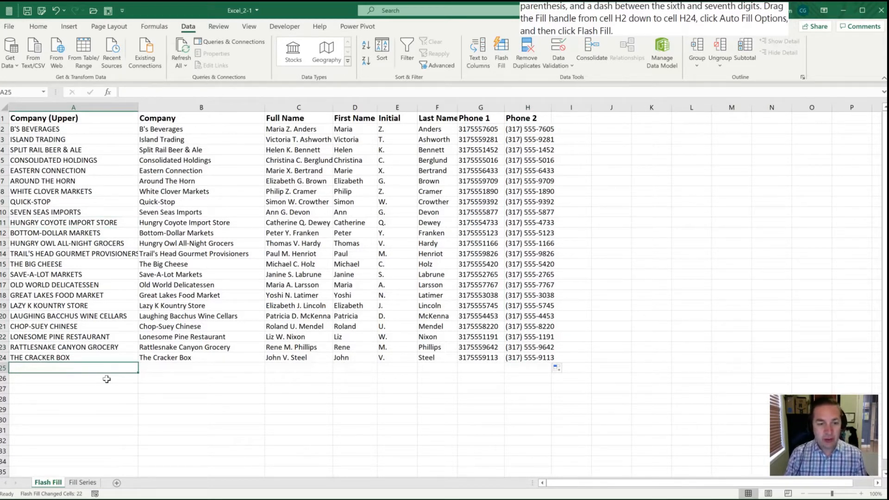
pyautogui.write('CRAIGS')
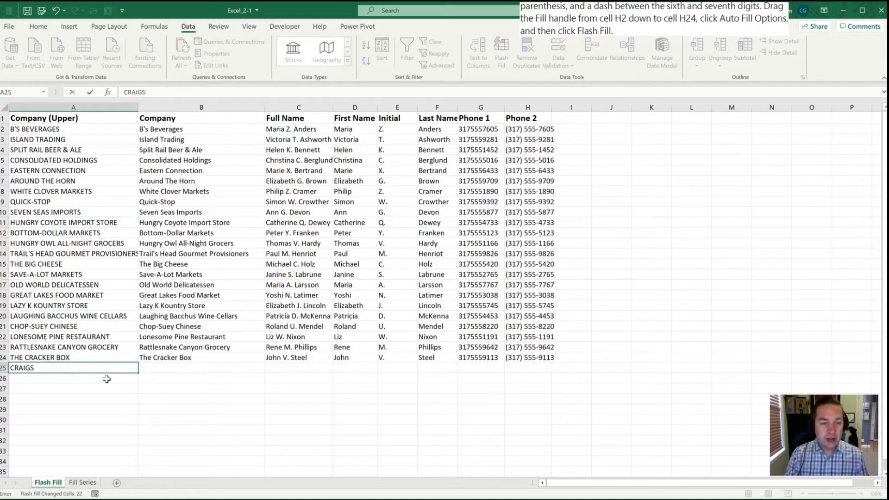
pyautogui.write(' GROCERY')
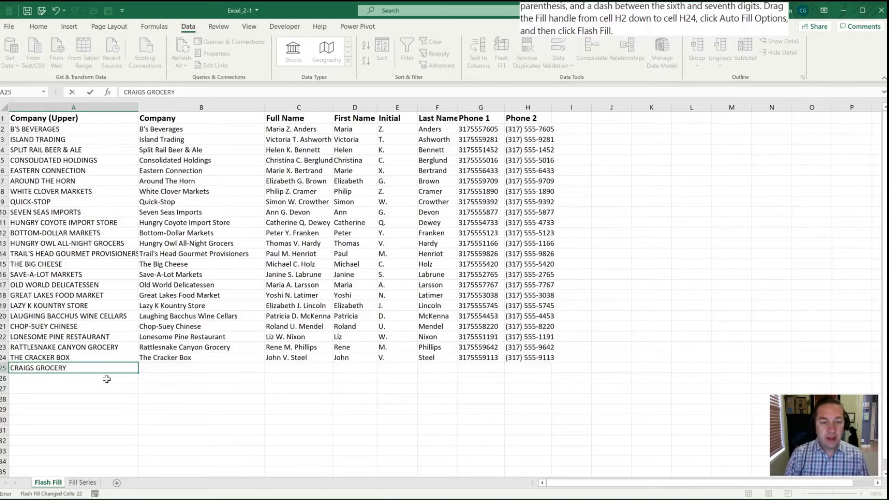
pyautogui.press('Tab')
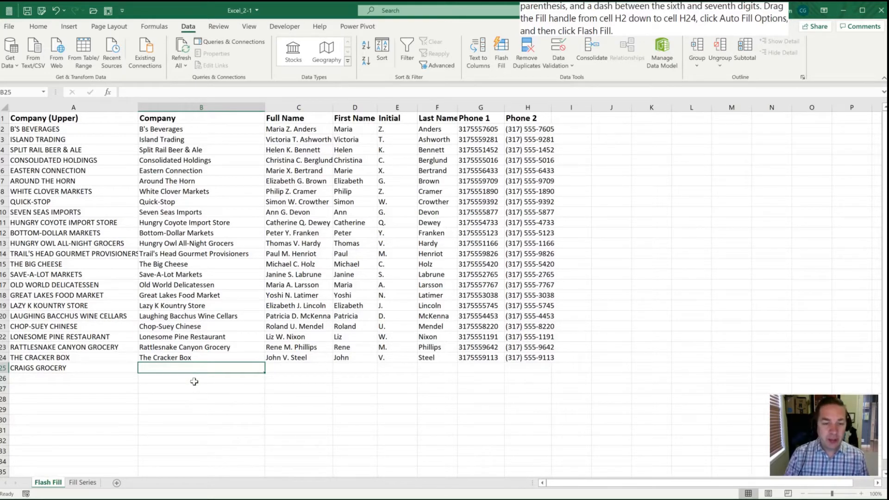
# Flash Fill the Company column again from B24 to cover the new entry in row 25
pyautogui.press('Up')
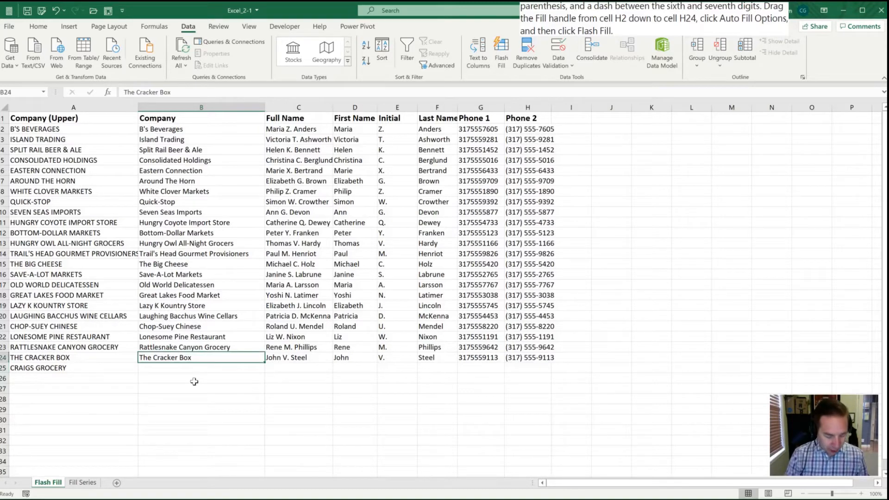
pyautogui.hotkey('ctrl', 'c')
pyautogui.press('Escape')
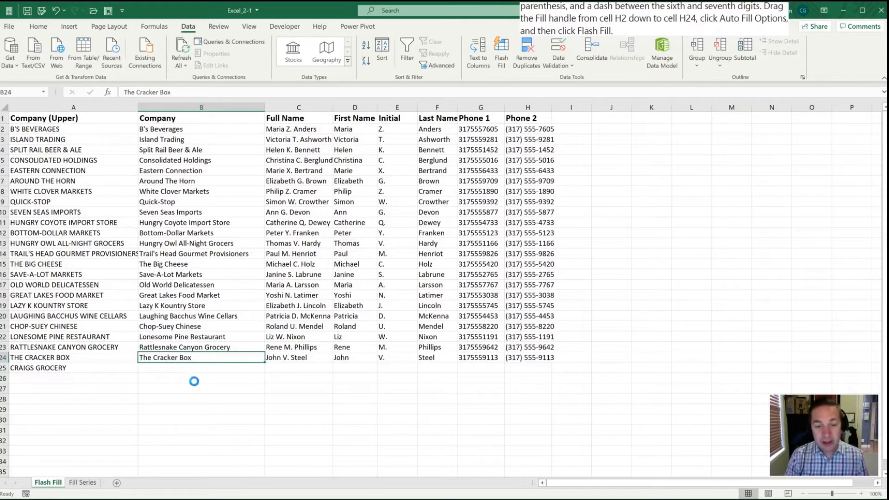
pyautogui.hotkey('ctrl', 'e')
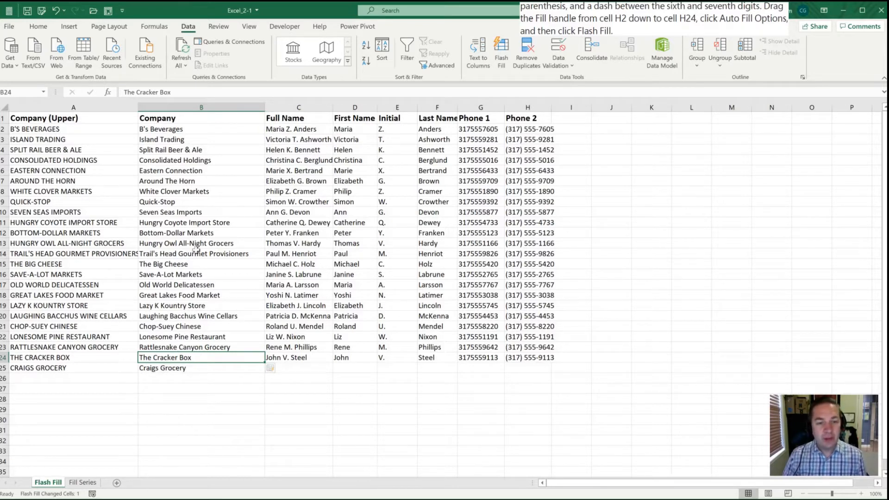
# Replace COYOTE with WOLF in the company name in A11 so it reads HUNGRY WOLF IMPORT STORE
pyautogui.click(24, 222)
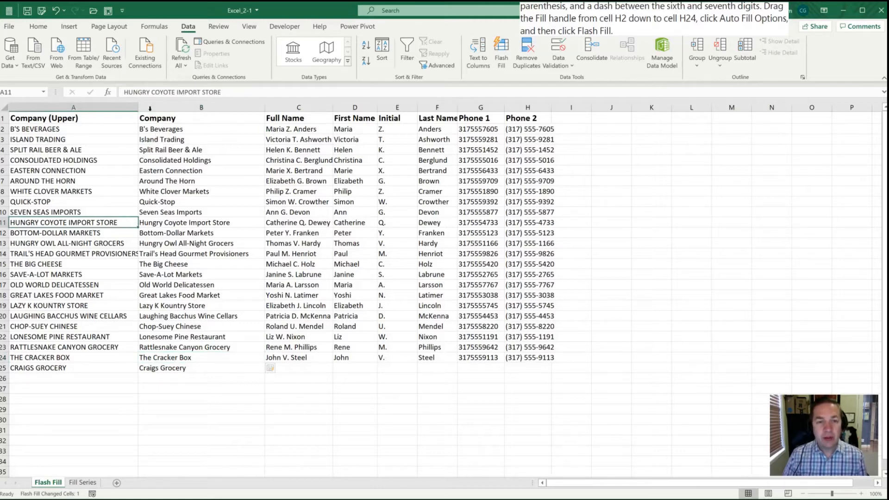
pyautogui.doubleClick(163, 92)
pyautogui.write('WOL')
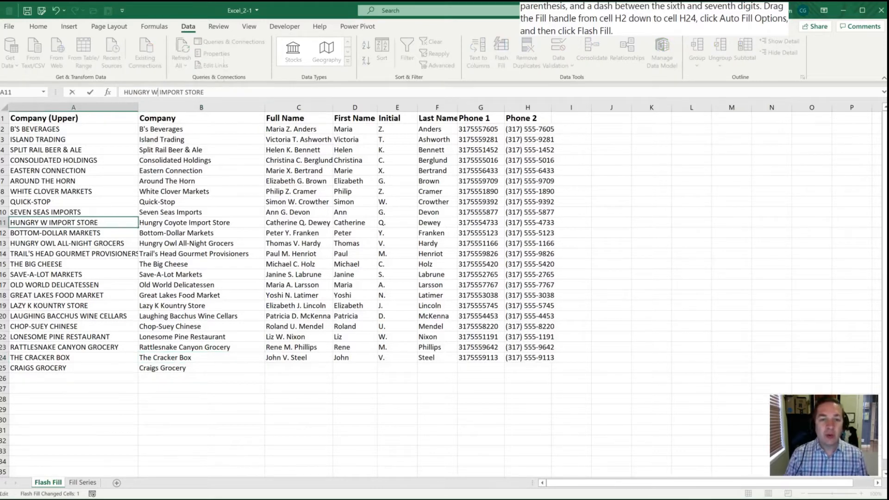
pyautogui.write('F')
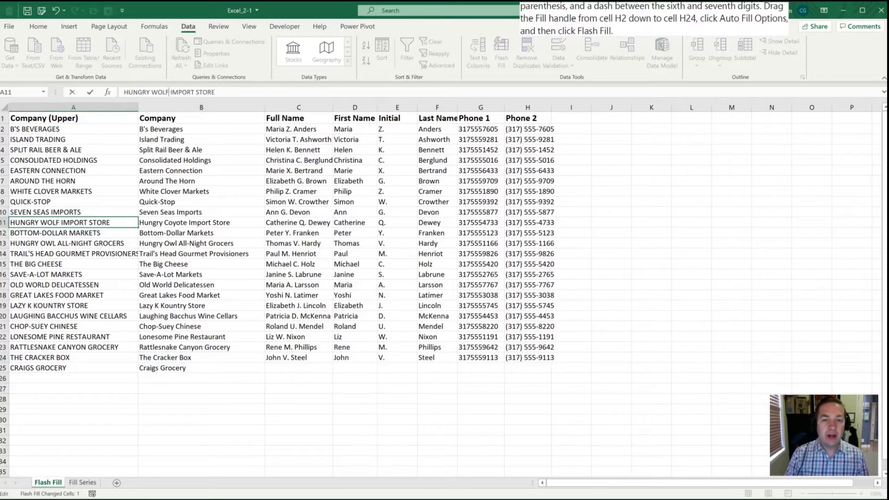
pyautogui.press('Return')
pyautogui.press('Up')
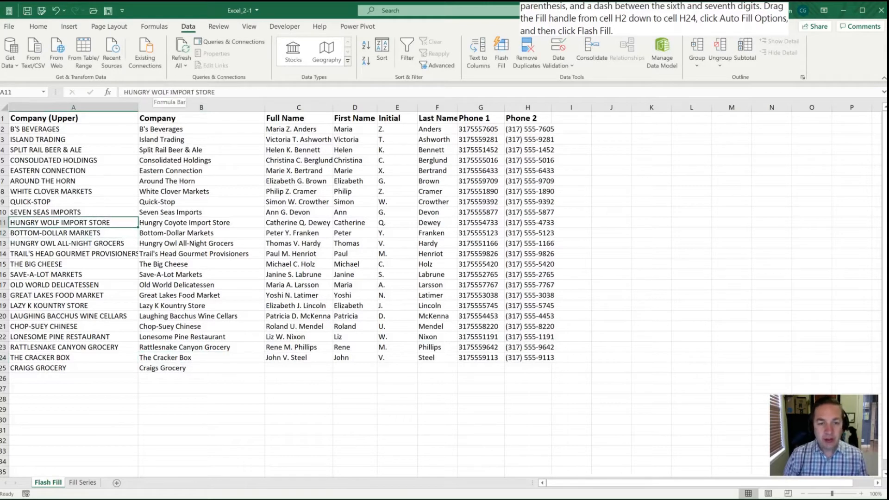
# Clear all the company names under the Company header, from B2 down to B25
pyautogui.press('Right')
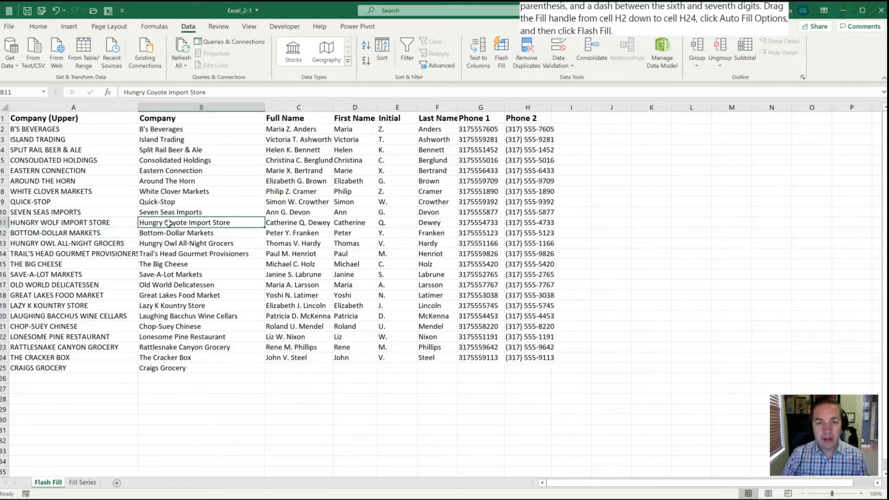
pyautogui.press('Up')
pyautogui.press('Up')
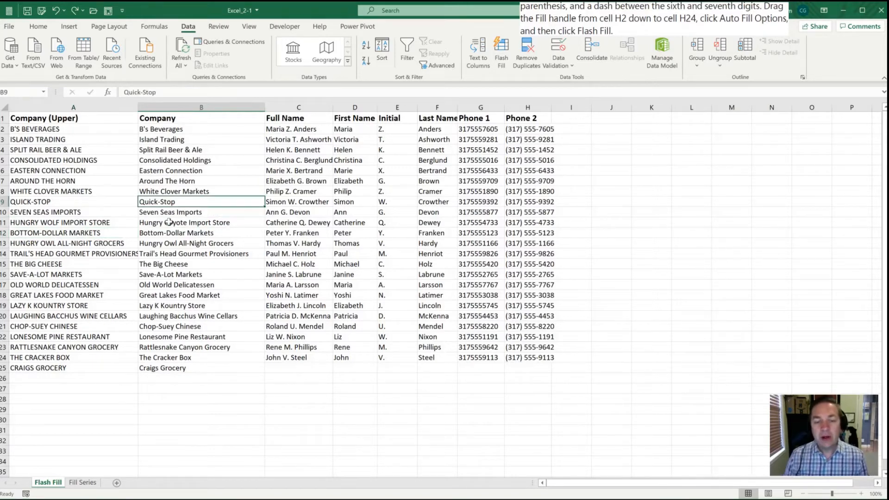
pyautogui.press('Up')
pyautogui.press('Up')
pyautogui.press('Up')
pyautogui.press('Up')
pyautogui.press('Up')
pyautogui.press('Up')
pyautogui.press('Up')
pyautogui.press('Up')
pyautogui.press('Down')
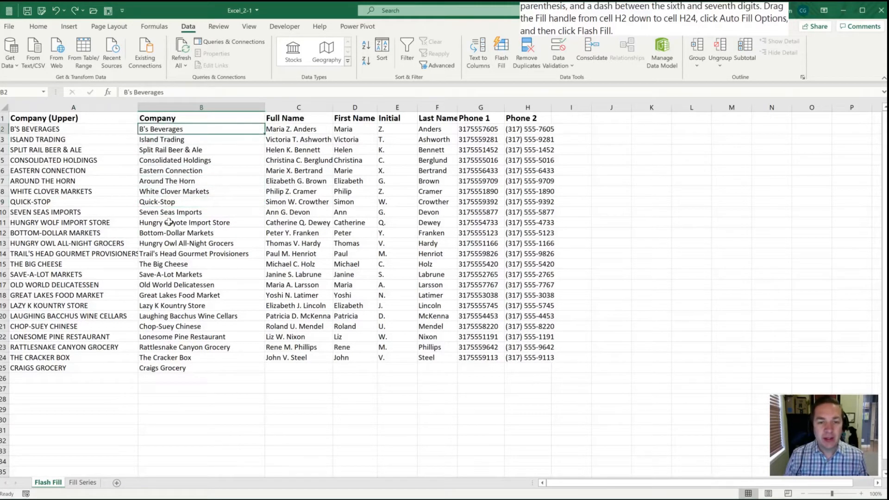
pyautogui.hotkey('ctrl', 'shift', 'Down')
pyautogui.press('Delete')
pyautogui.press('Left')
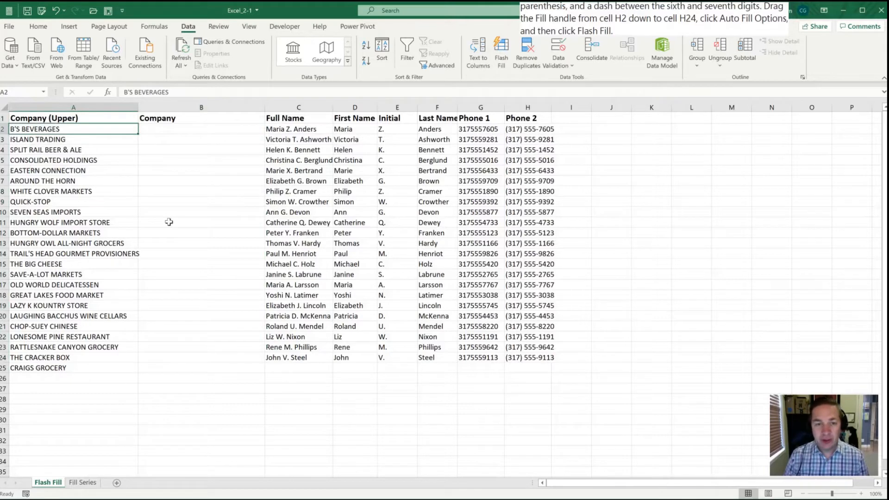
# Enter the formula =PROPER(A2) in B2 to convert the uppercase company name to proper case
pyautogui.press('Right')
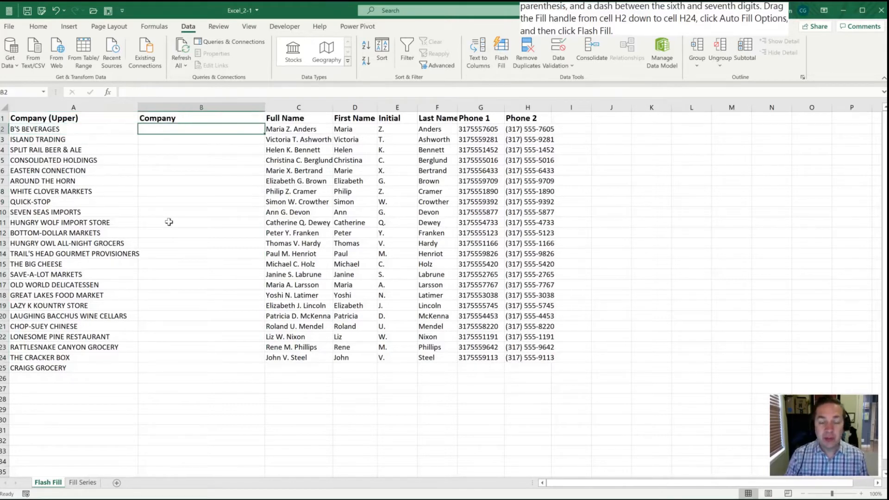
pyautogui.write('=')
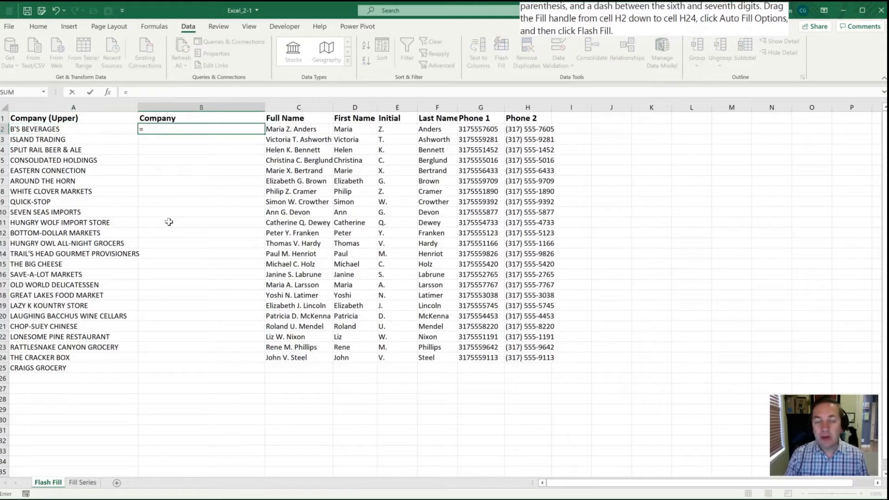
pyautogui.write('pr')
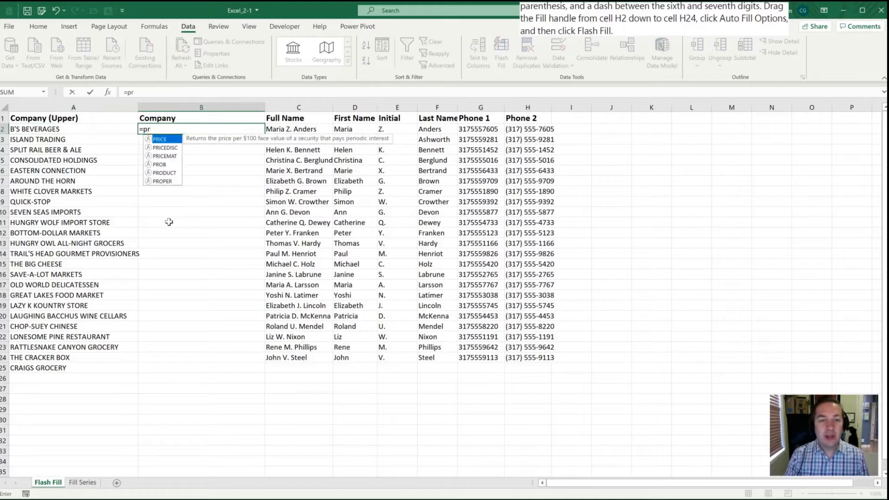
pyautogui.write('op')
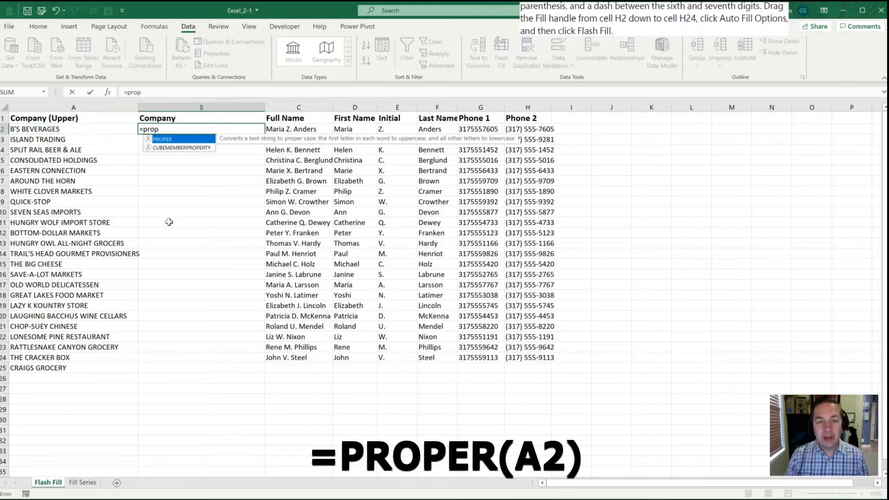
pyautogui.press('Tab')
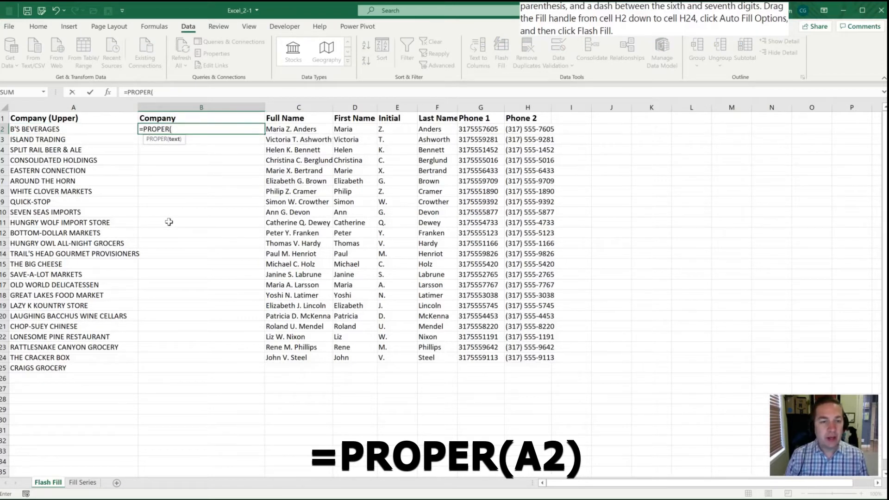
pyautogui.press('Left')
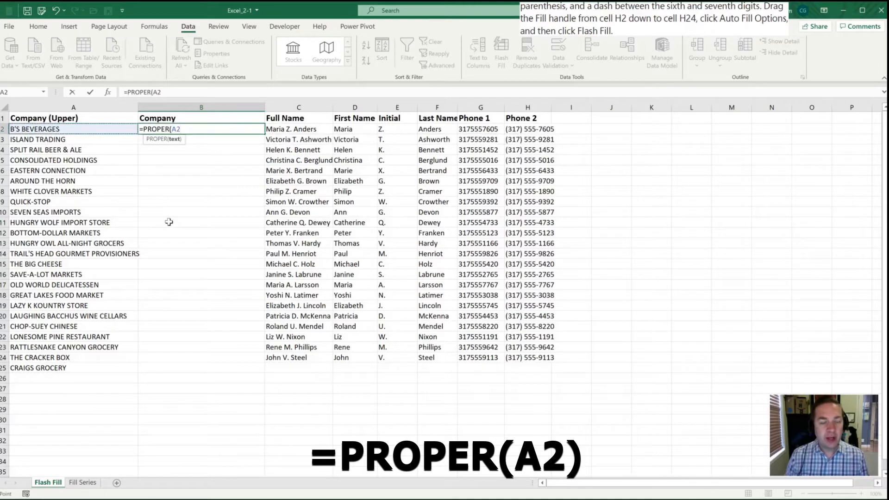
pyautogui.write(')')
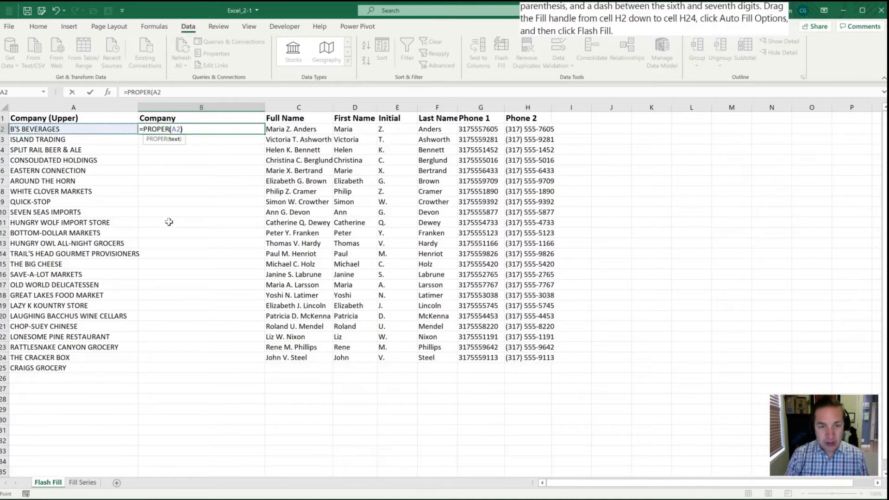
pyautogui.press('Return')
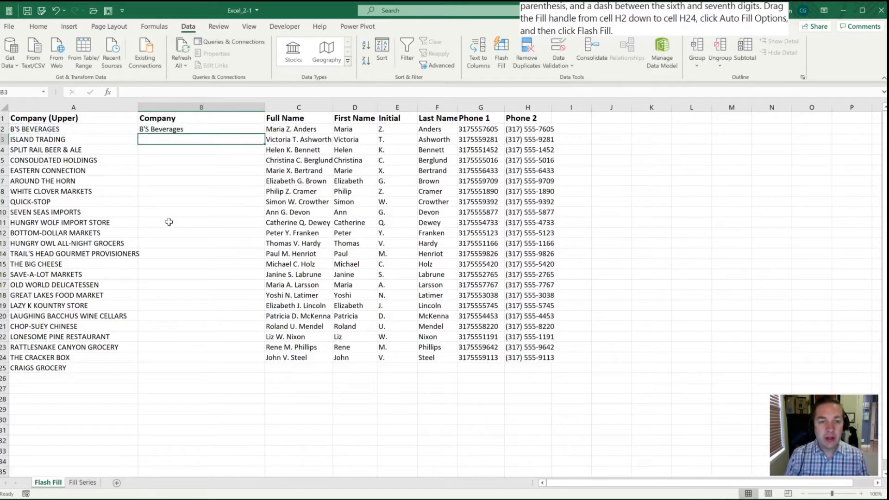
# Fill the PROPER formula from B2 down to B25 in the Company column
pyautogui.press('Up')
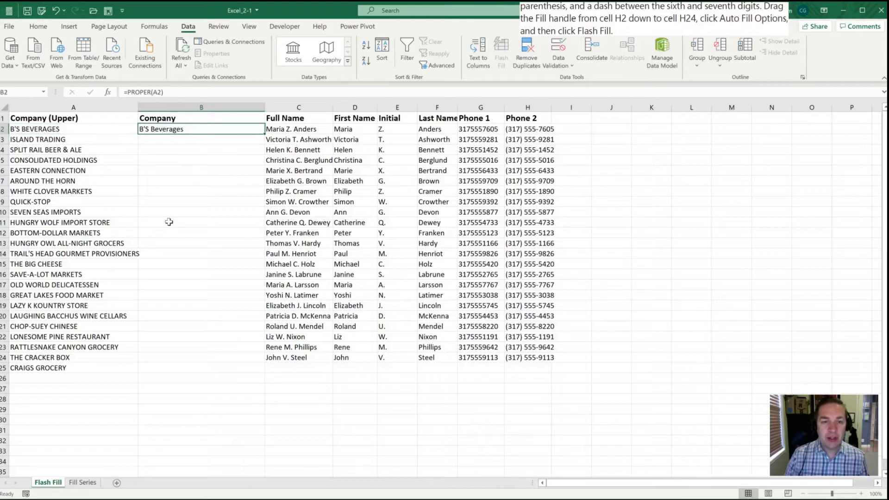
pyautogui.hotkey('shift', 'Down')
pyautogui.hotkey('shift', 'Down')
pyautogui.hotkey('shift', 'Down')
pyautogui.hotkey('shift', 'Down')
pyautogui.hotkey('shift', 'Down')
pyautogui.hotkey('shift', 'Down')
pyautogui.hotkey('shift', 'Down')
pyautogui.hotkey('shift', 'Down')
pyautogui.hotkey('shift', 'Down')
pyautogui.hotkey('shift', 'Down')
pyautogui.hotkey('shift', 'Down')
pyautogui.hotkey('shift', 'Down')
pyautogui.hotkey('shift', 'Down')
pyautogui.hotkey('shift', 'Down')
pyautogui.hotkey('shift', 'Down')
pyautogui.hotkey('shift', 'Down')
pyautogui.hotkey('shift', 'Down')
pyautogui.hotkey('shift', 'Down')
pyautogui.hotkey('shift', 'Down')
pyautogui.hotkey('shift', 'Down')
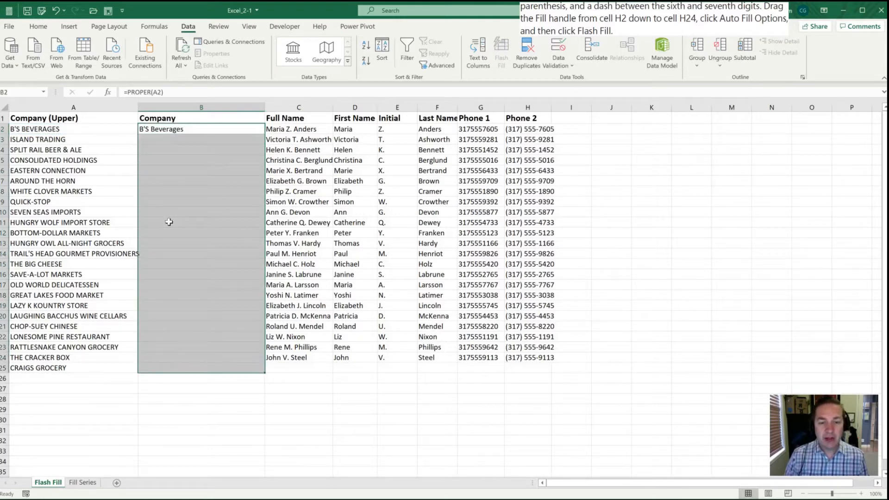
pyautogui.hotkey('ctrl', 'd')
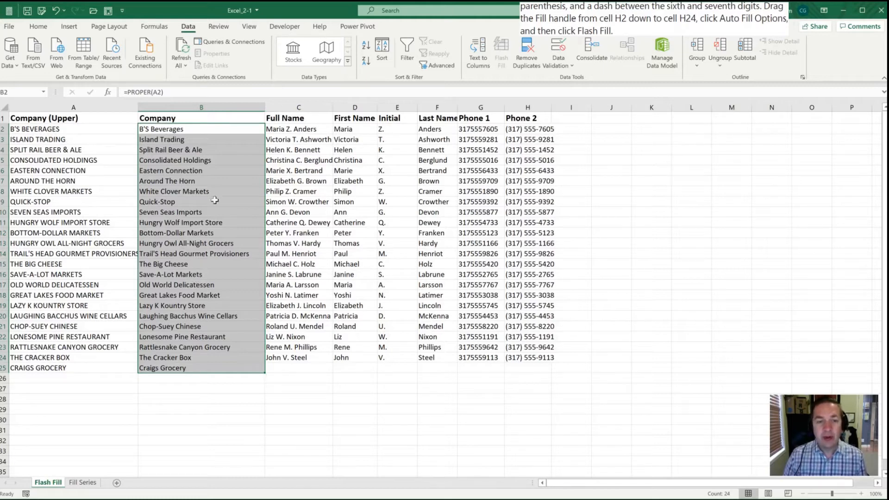
# Replace WHITE with PINK in the company name in A8 so it reads PINK CLOVER MARKETS
pyautogui.click(24, 191)
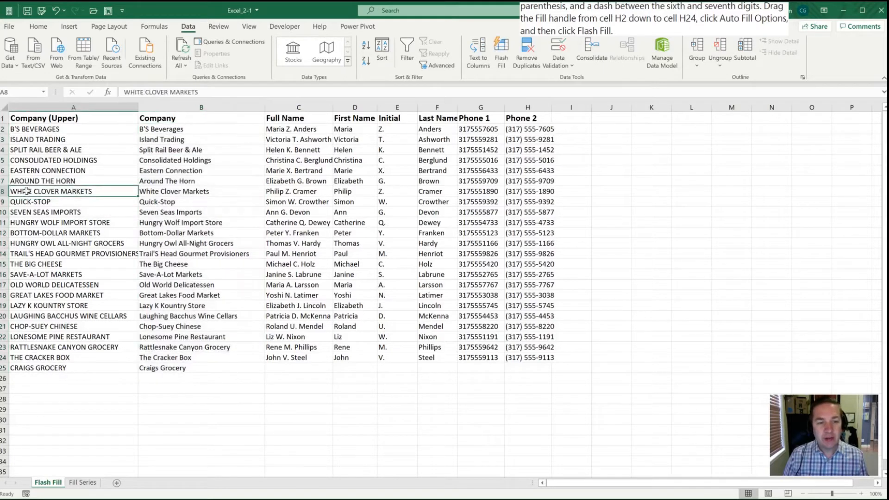
pyautogui.doubleClick(133, 92)
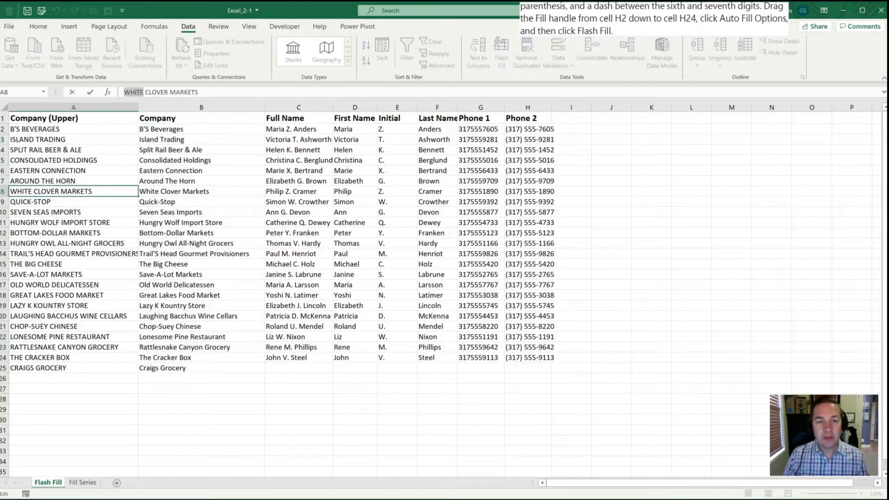
pyautogui.write('PINK')
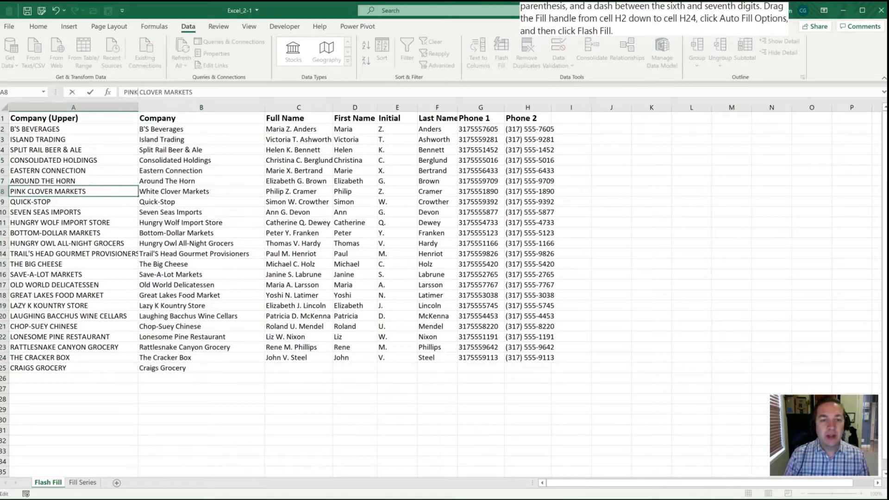
pyautogui.press('Return')
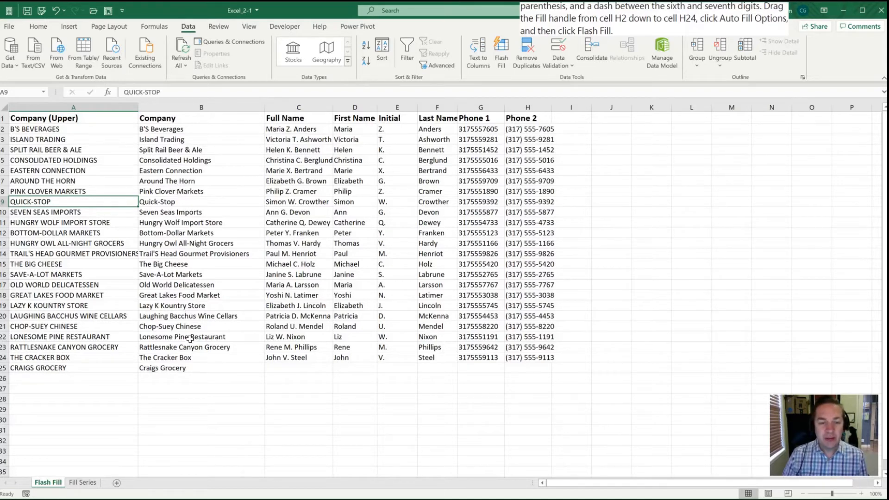
# Add the company name BOBS DISCOUNT FOODS in A26, below the last uppercase entry
pyautogui.click(37, 377)
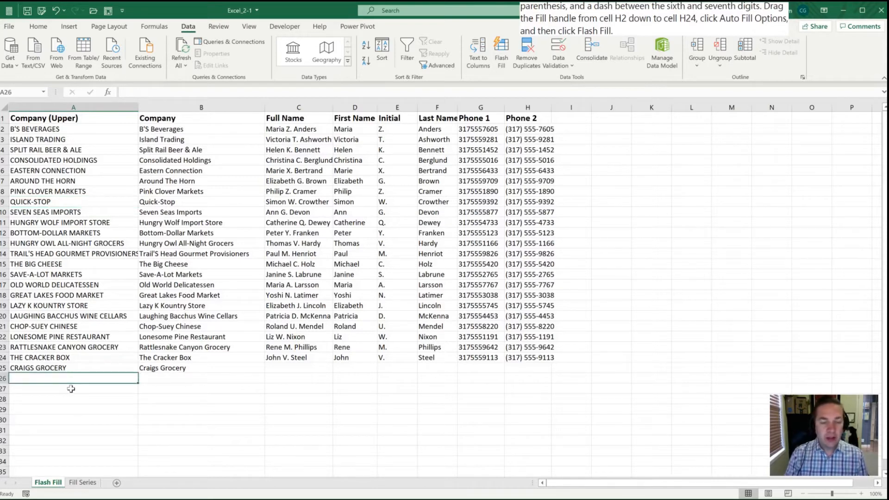
pyautogui.write('BO')
pyautogui.press('BackSpace')
pyautogui.press('BackSpace')
pyautogui.write('BOS')
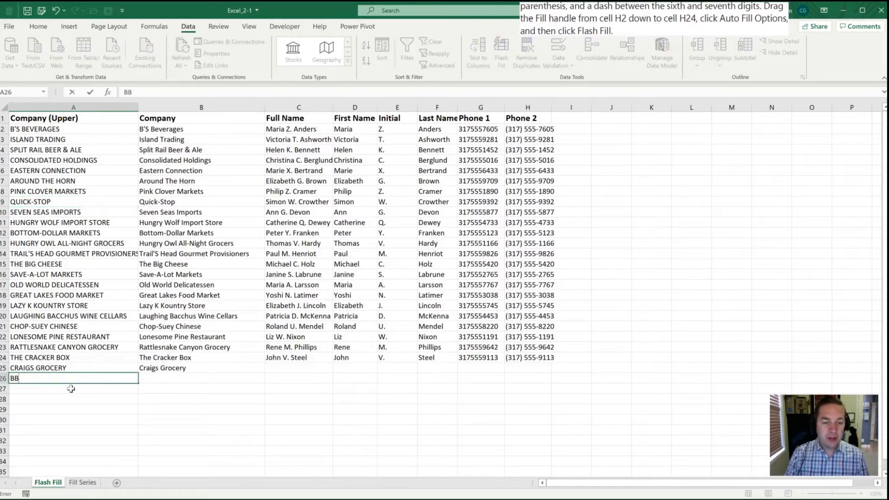
pyautogui.press('BackSpace')
pyautogui.press('BackSpace')
pyautogui.press('BackSpace')
pyautogui.write('OBS')
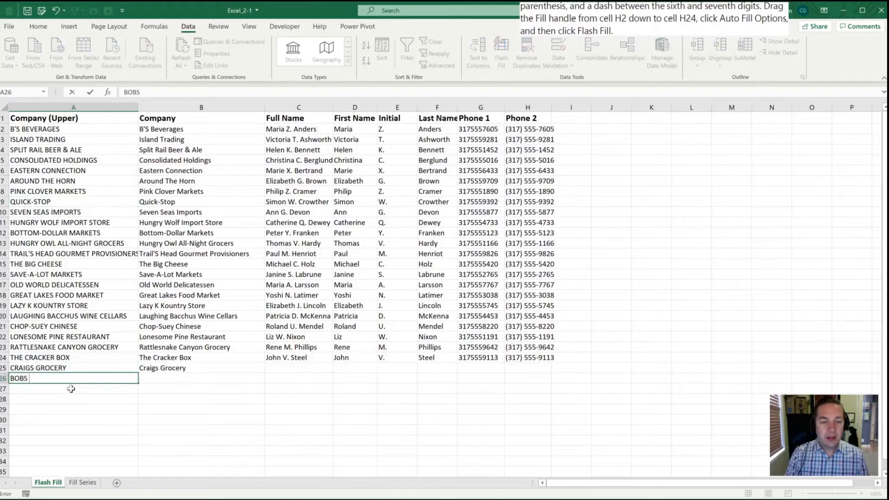
pyautogui.write(' DiISC')
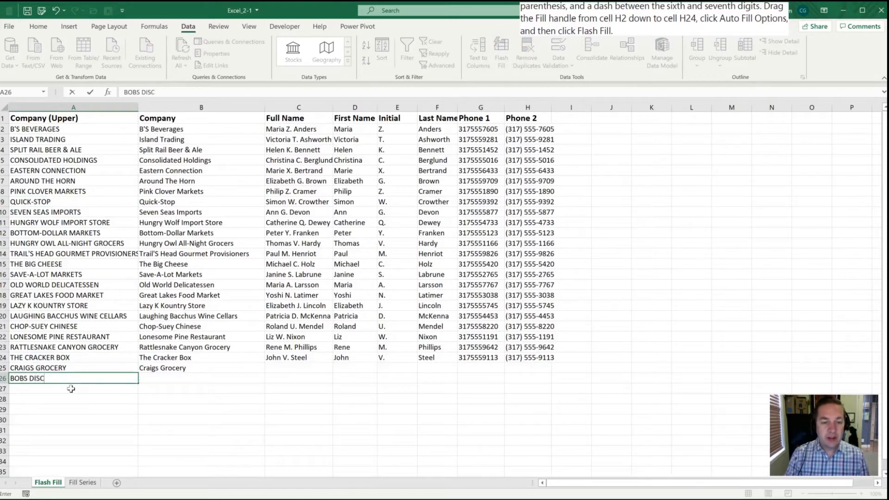
pyautogui.write('OUNT FOODS')
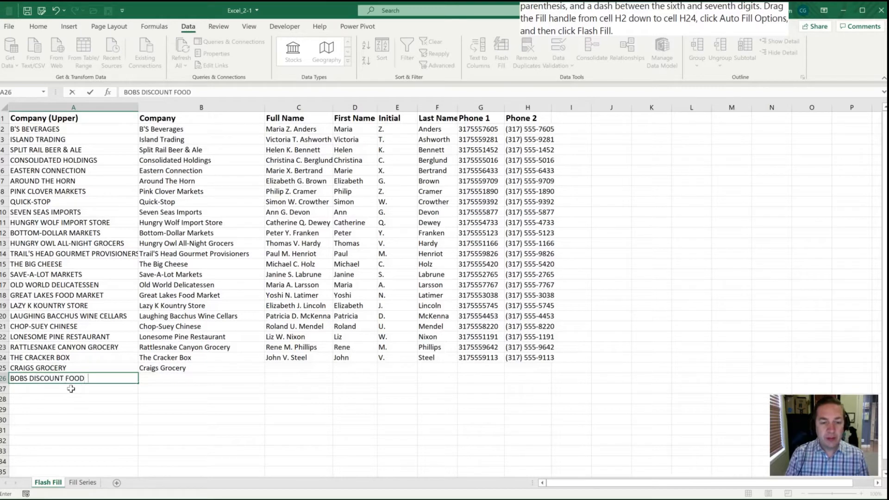
pyautogui.press('Return')
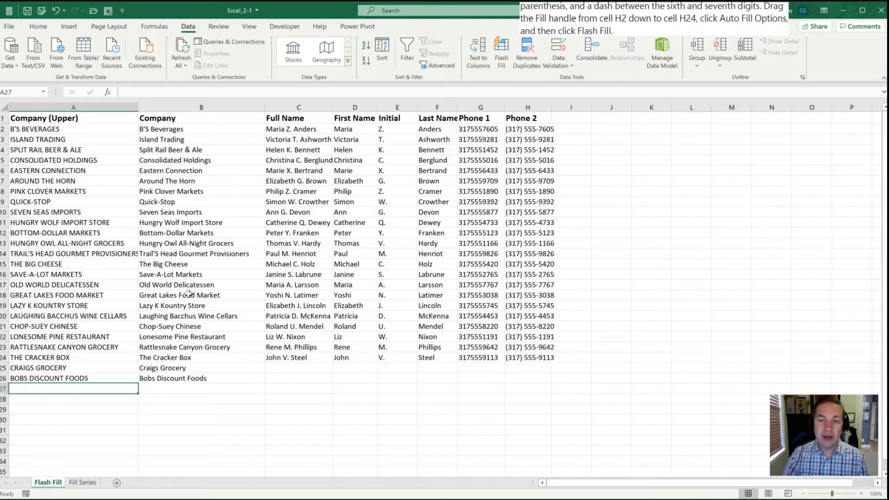
# Clear the First Name, Initial and Last Name entries from D2 through F24
pyautogui.click(346, 130)
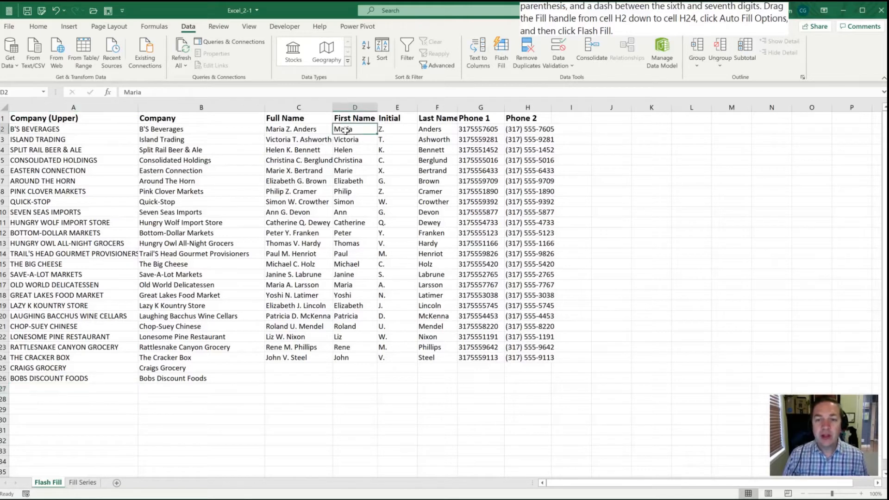
pyautogui.moveTo(347, 130); pyautogui.dragTo(461, 366)
pyautogui.press('Delete')
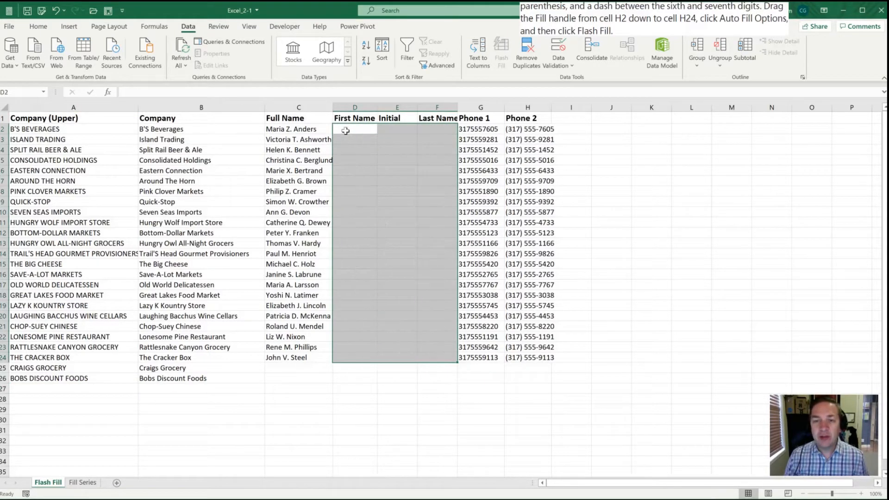
# Copy the full names from C2:C24 into the First Name column starting at D2
pyautogui.press('Left')
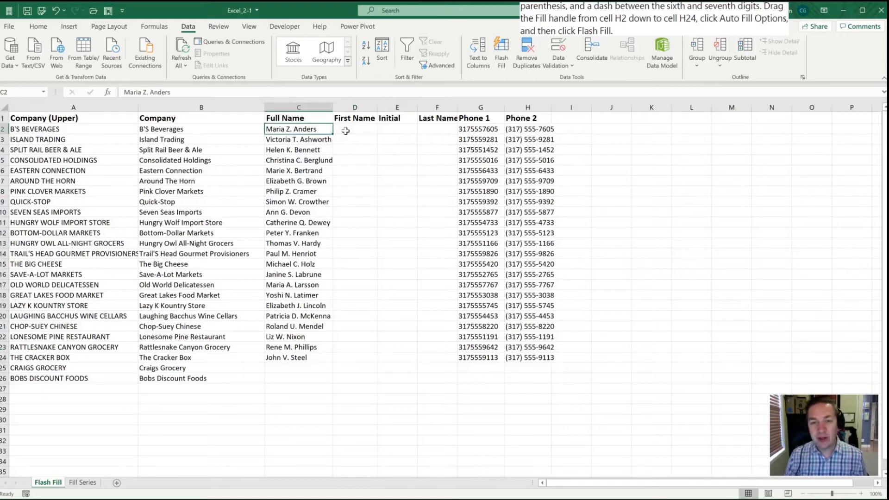
pyautogui.hotkey('ctrl', 'shift', 'Down')
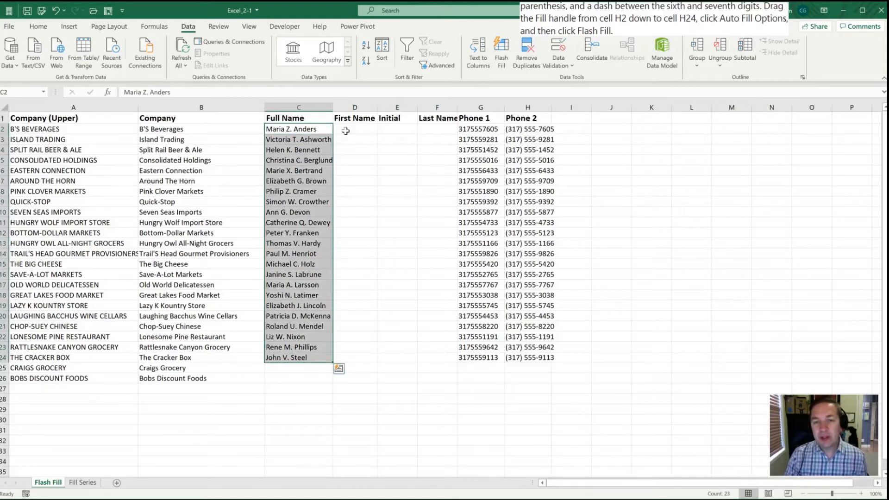
pyautogui.hotkey('ctrl', 'c')
pyautogui.click(346, 131)
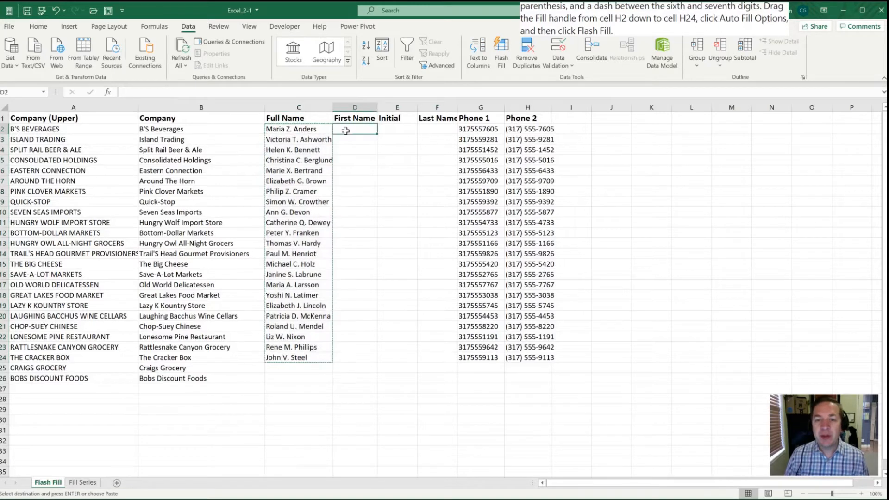
pyautogui.press('Return')
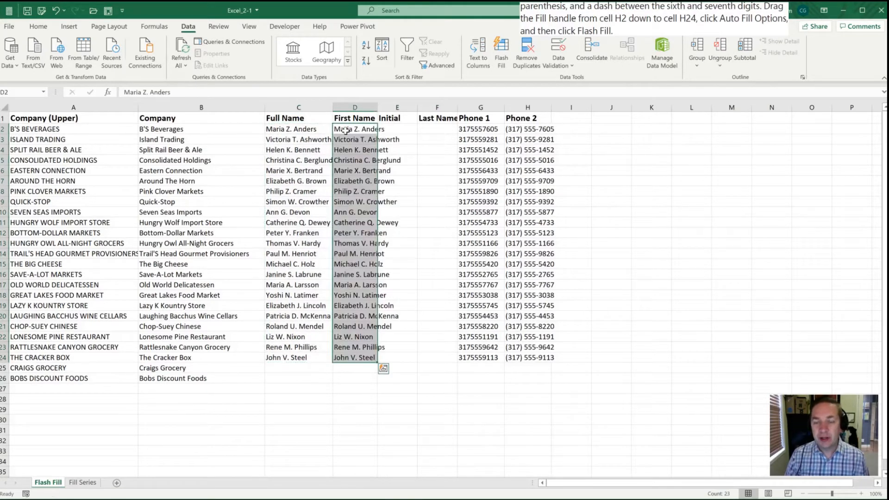
# Split the full names in D2:D24 with Text to Columns, using Delimited with only Space as delimiter, General format and destination $D$2
pyautogui.press('alt')
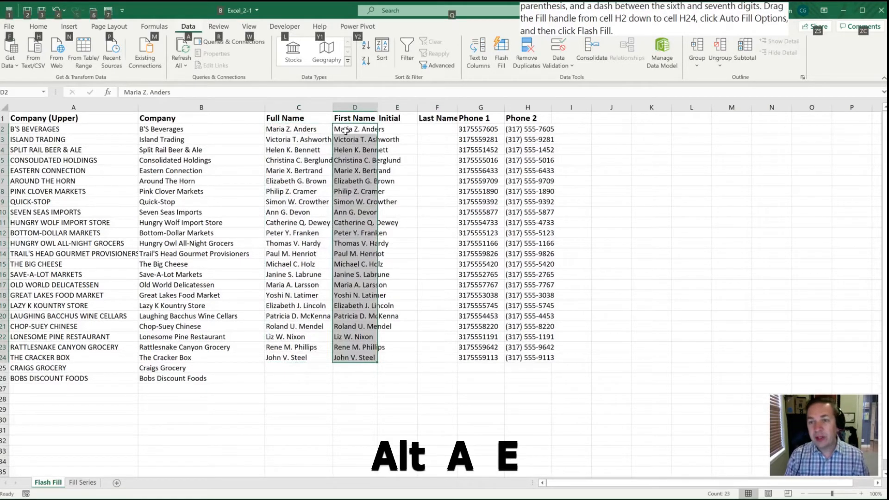
pyautogui.press('a')
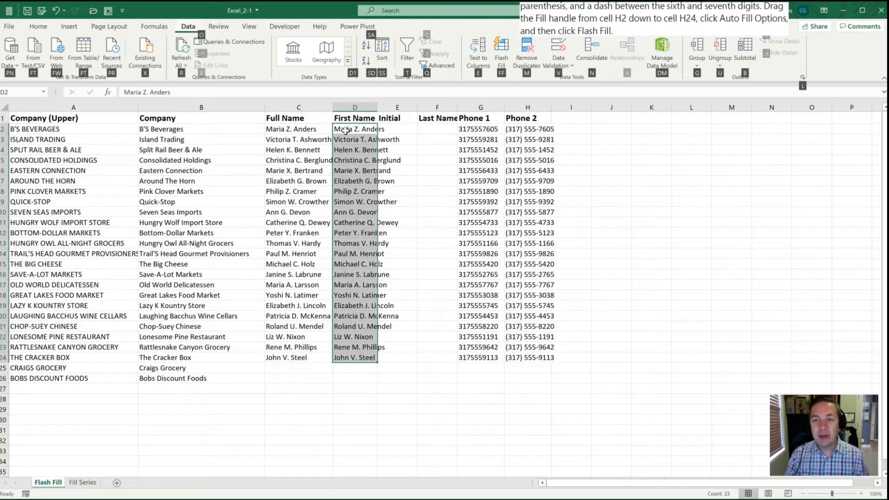
pyautogui.press('e')
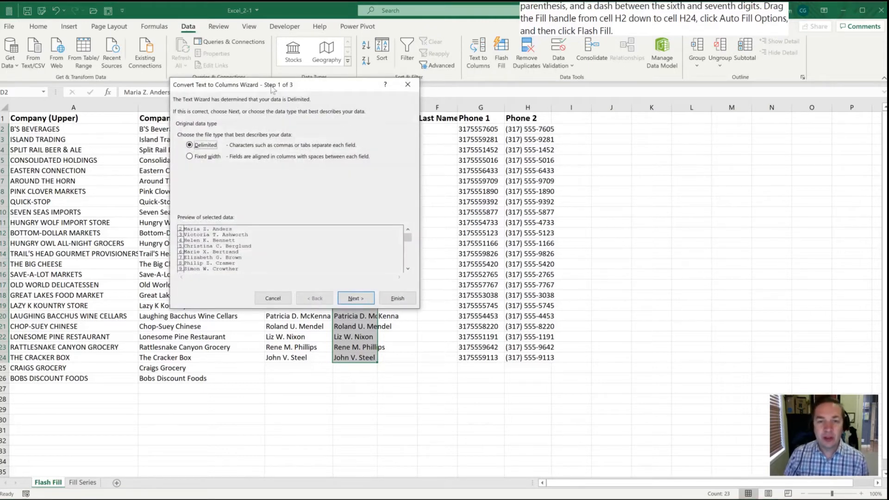
pyautogui.moveTo(303, 86); pyautogui.dragTo(308, 92)
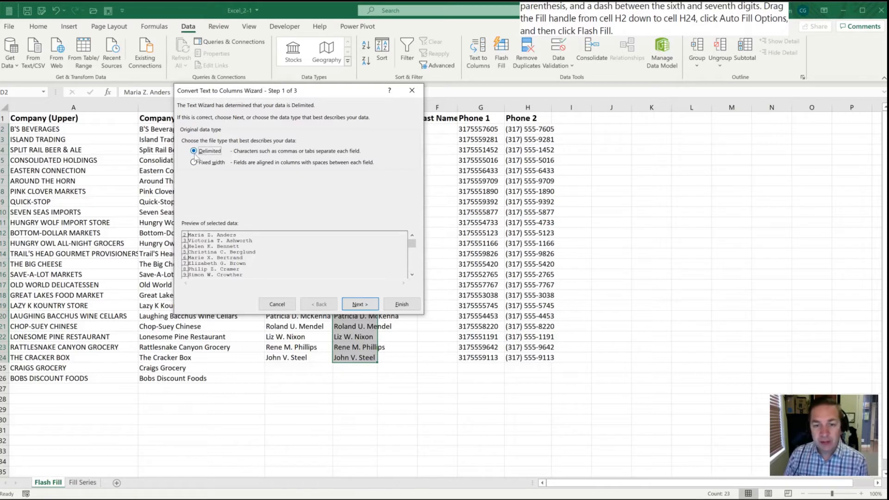
pyautogui.click(358, 304)
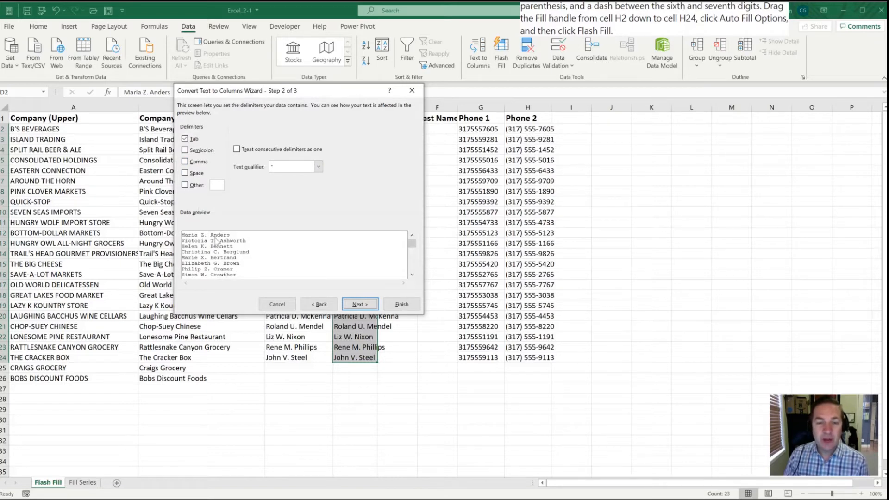
pyautogui.click(184, 173)
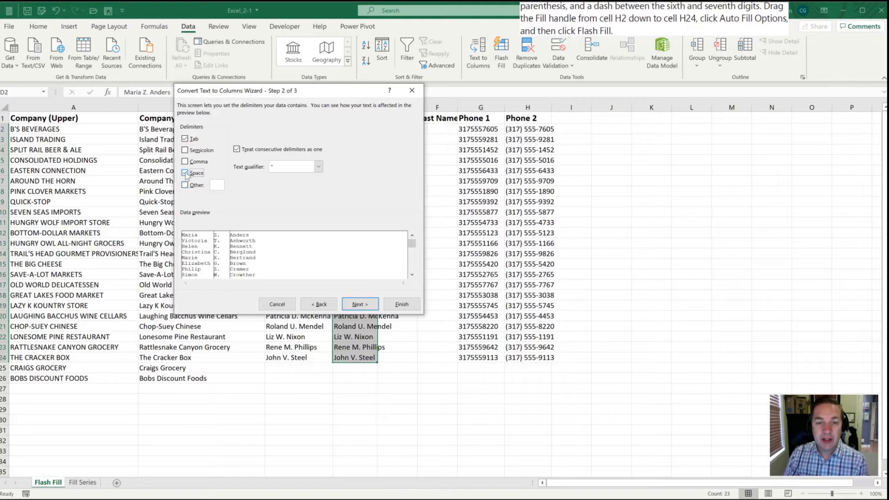
pyautogui.click(185, 139)
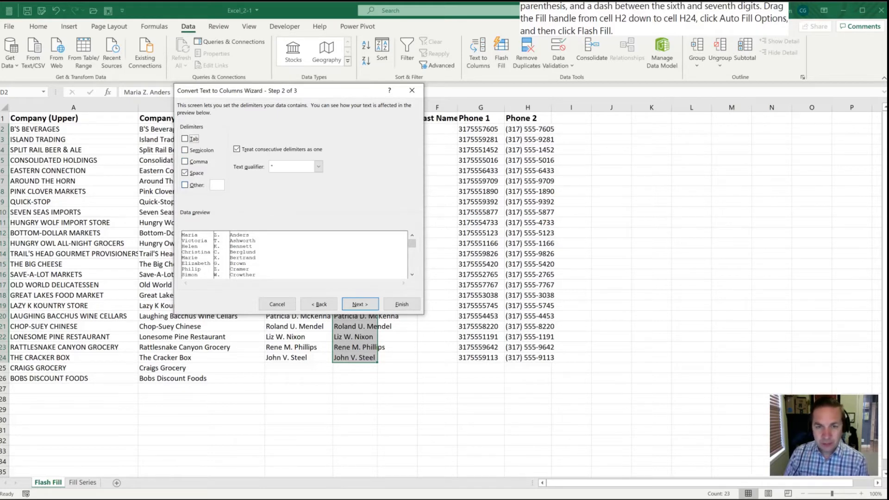
pyautogui.click(350, 303)
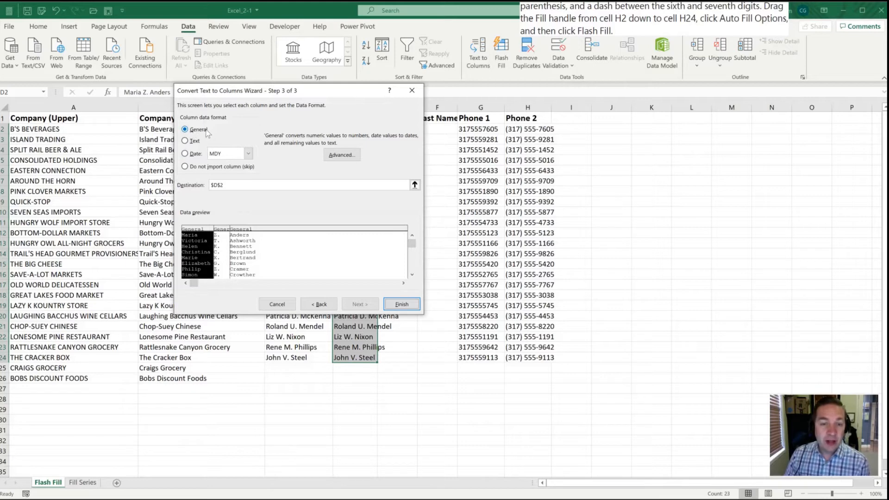
pyautogui.click(401, 304)
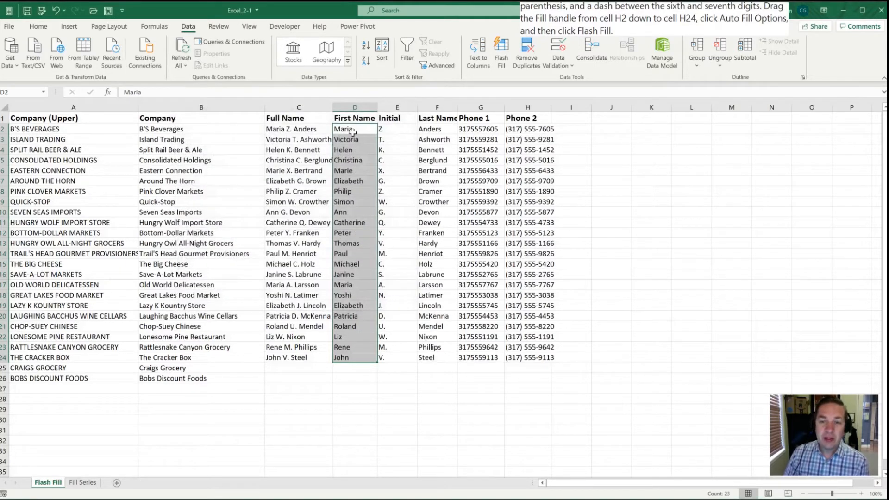
pyautogui.moveTo(284, 131); pyautogui.dragTo(299, 355)
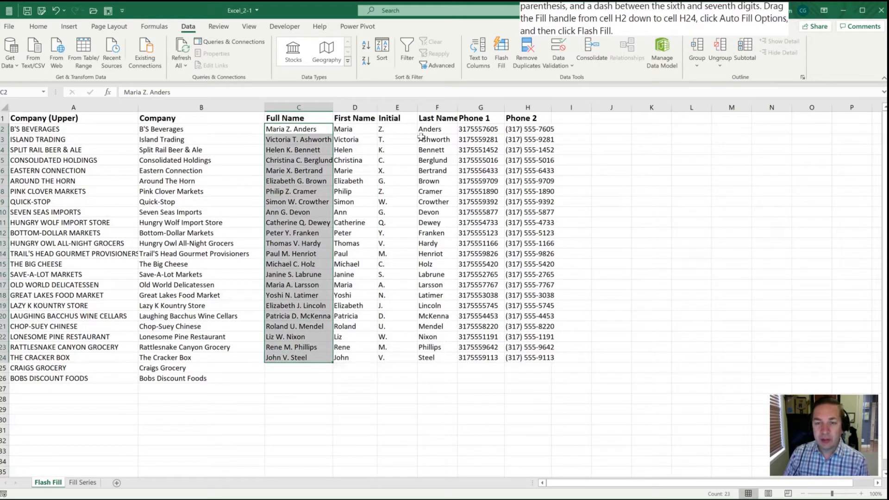
pyautogui.click(347, 130)
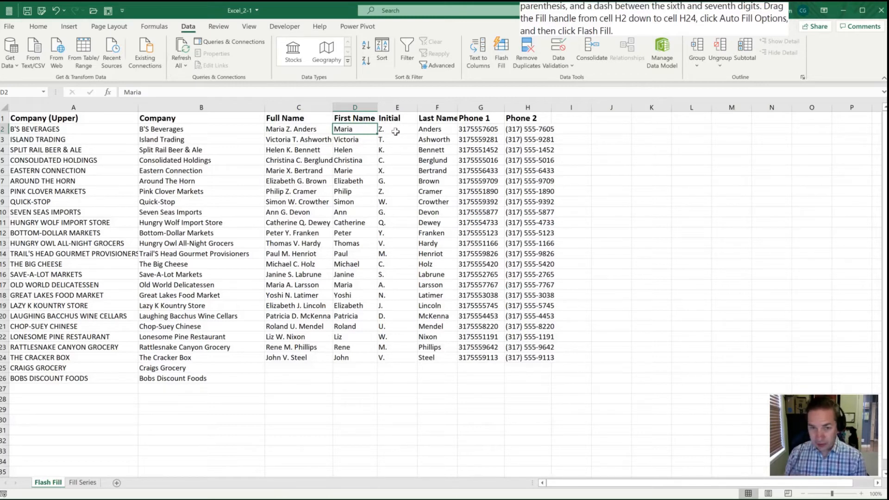
# Replace the contact's first name within the full name in C2, keeping the initial and last name
pyautogui.click(292, 129)
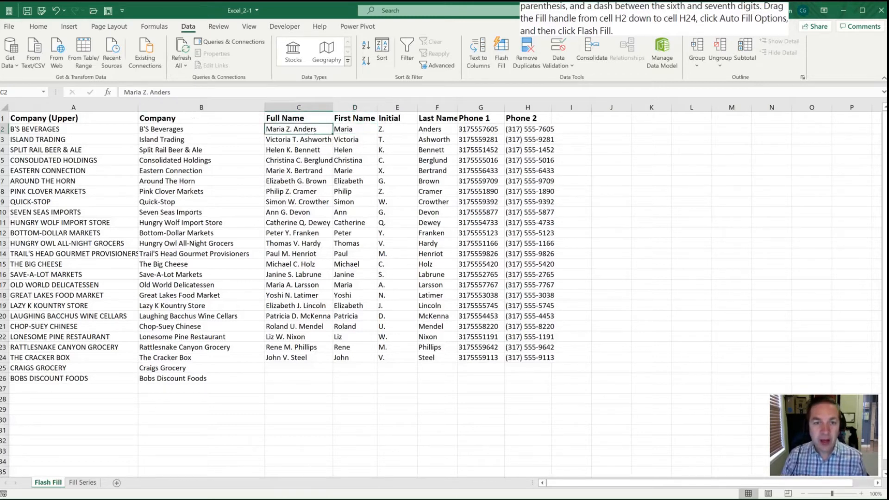
pyautogui.doubleClick(133, 92)
pyautogui.write('May')
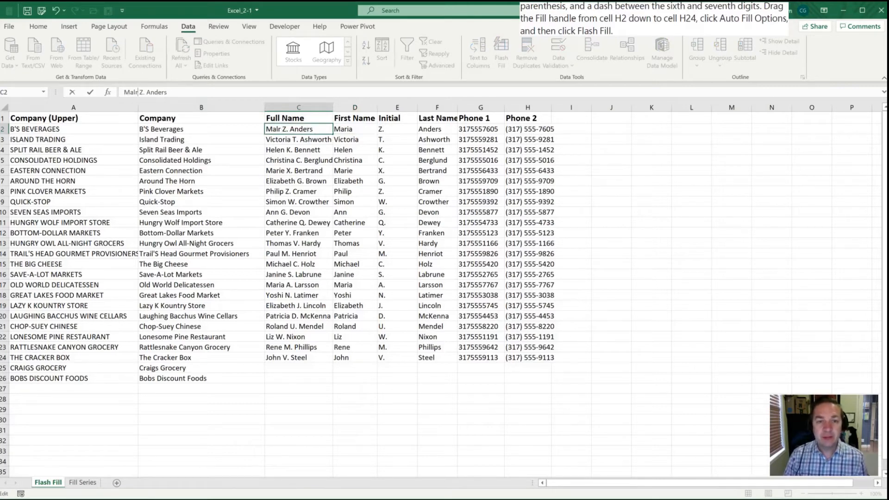
pyautogui.press('BackSpace')
pyautogui.write('ry')
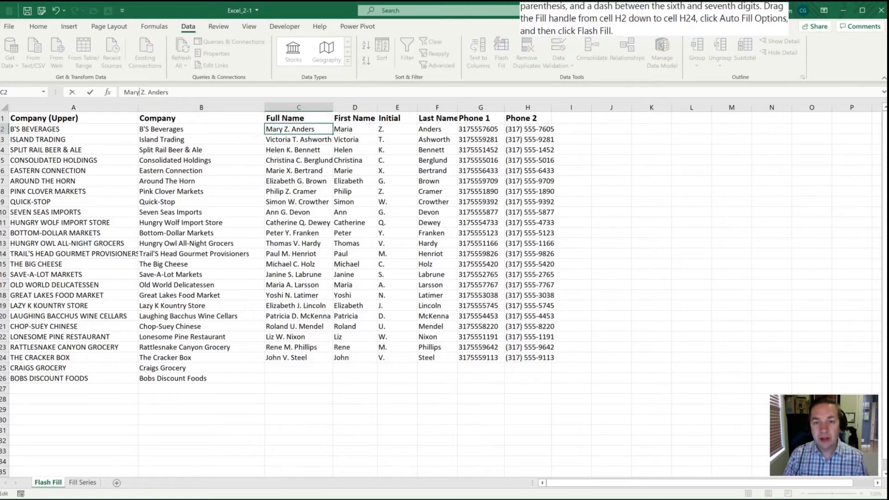
pyautogui.press('Return')
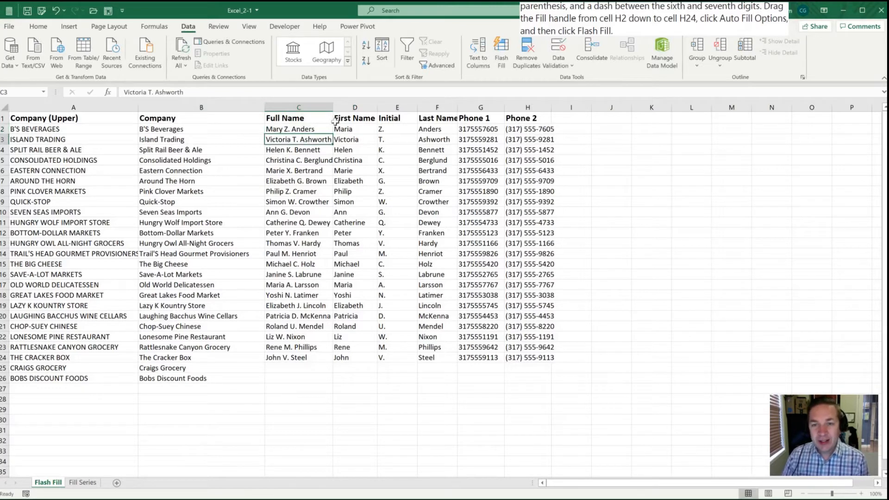
pyautogui.click(350, 132)
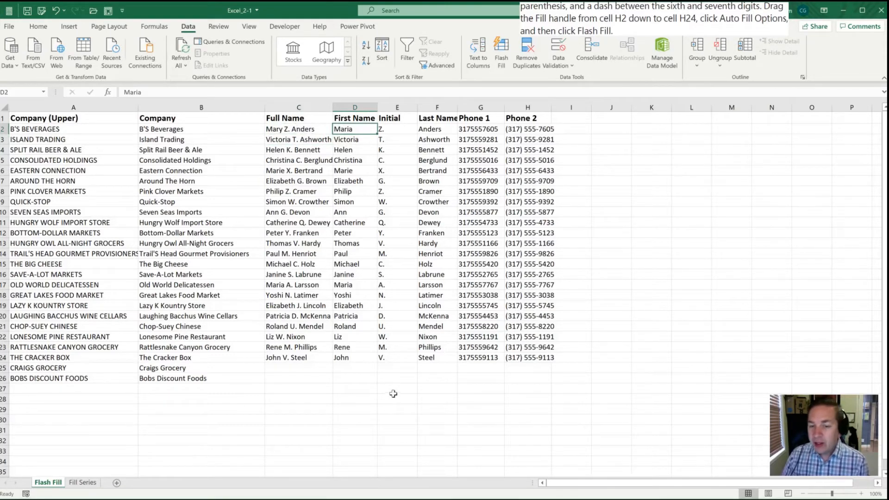
# Enter the contact's full name with middle initial in C25, beside Craigs Grocery
pyautogui.click(298, 368)
pyautogui.write('Craig A>')
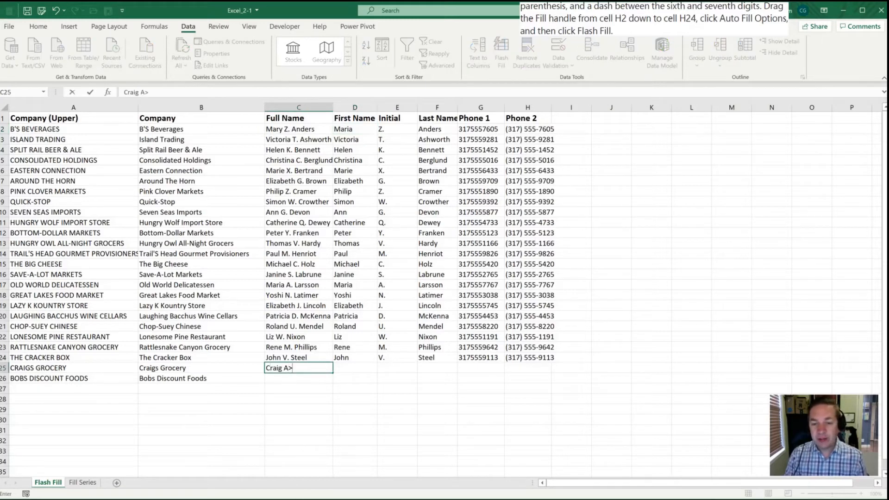
pyautogui.press('BackSpace')
pyautogui.write('. Graham')
pyautogui.press('Return')
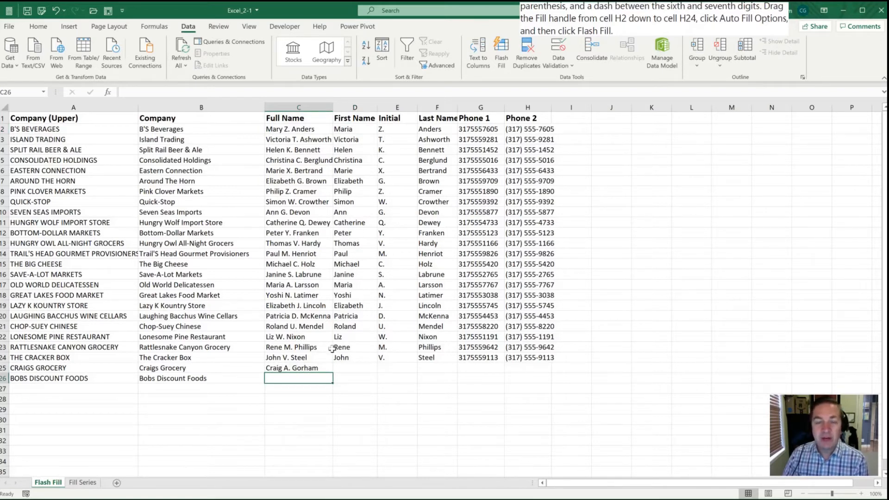
# Delete the split name parts in D2:F24 and make D2 the active cell
pyautogui.click(296, 181)
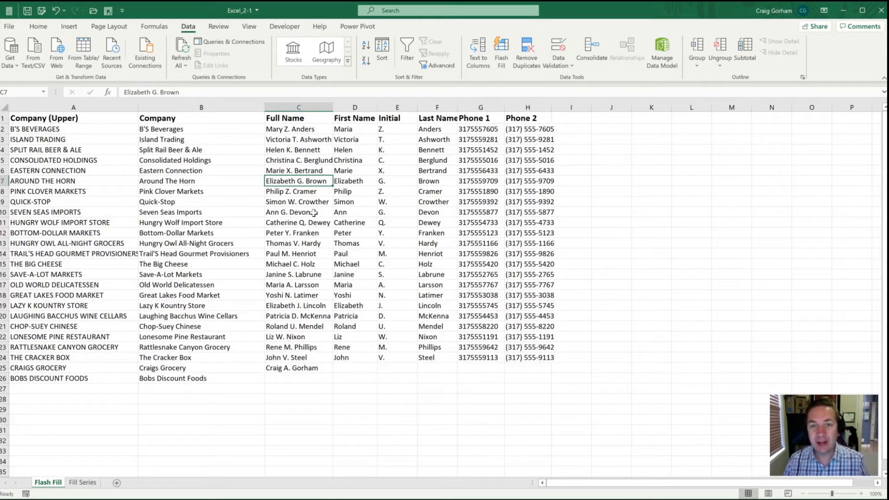
pyautogui.press('Right')
pyautogui.press('Up')
pyautogui.press('Up')
pyautogui.press('Up')
pyautogui.press('Up')
pyautogui.press('Up')
pyautogui.hotkey('shift', 'Right')
pyautogui.hotkey('shift', 'Right')
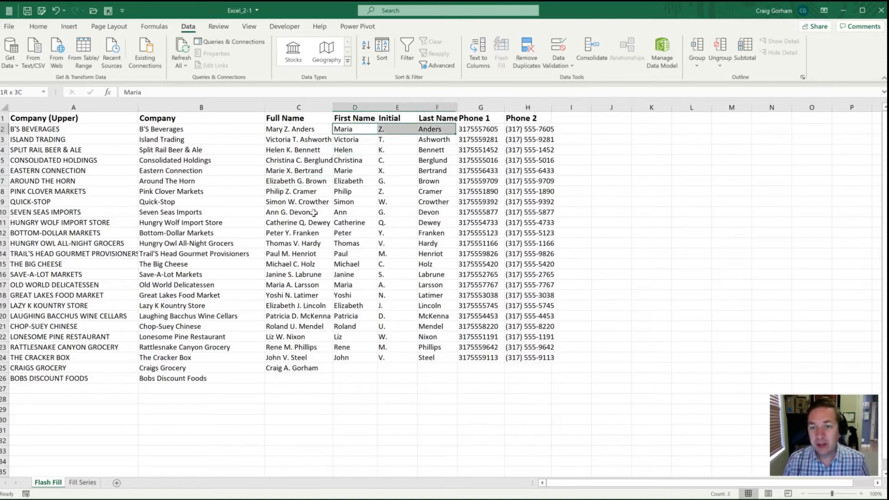
pyautogui.hotkey('ctrl', 'shift', 'Down')
pyautogui.press('Delete')
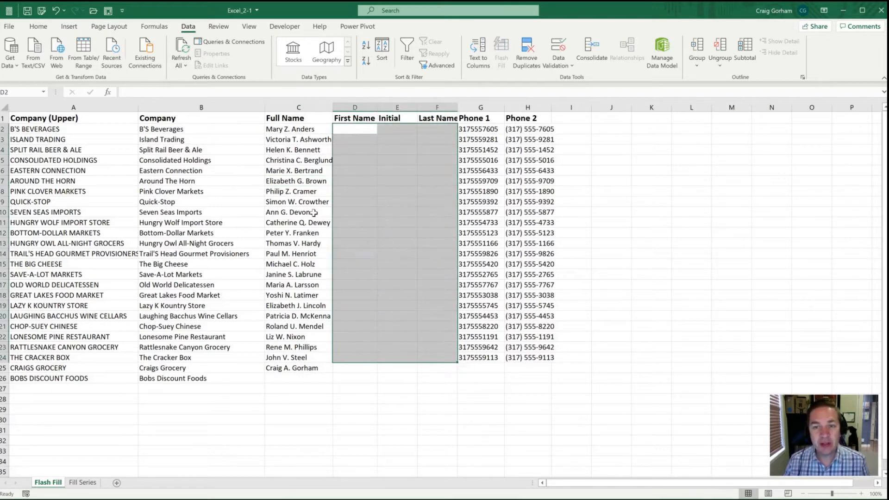
pyautogui.press('Left')
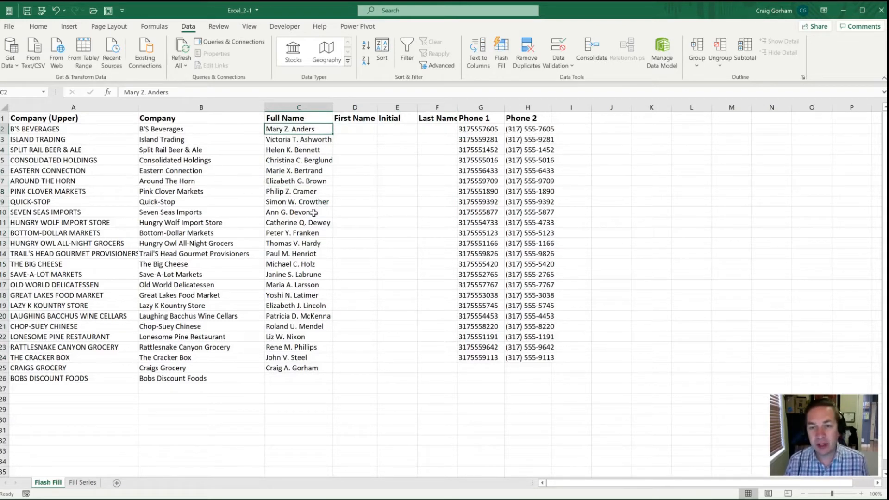
pyautogui.press('Right')
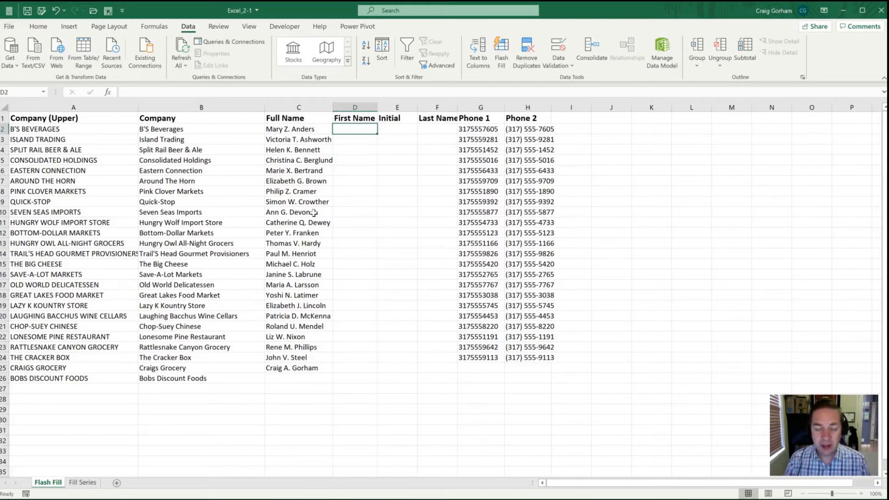
# Enter =SEARCH(" ",C2) in D2 to locate the first space in the full name
pyautogui.write('=')
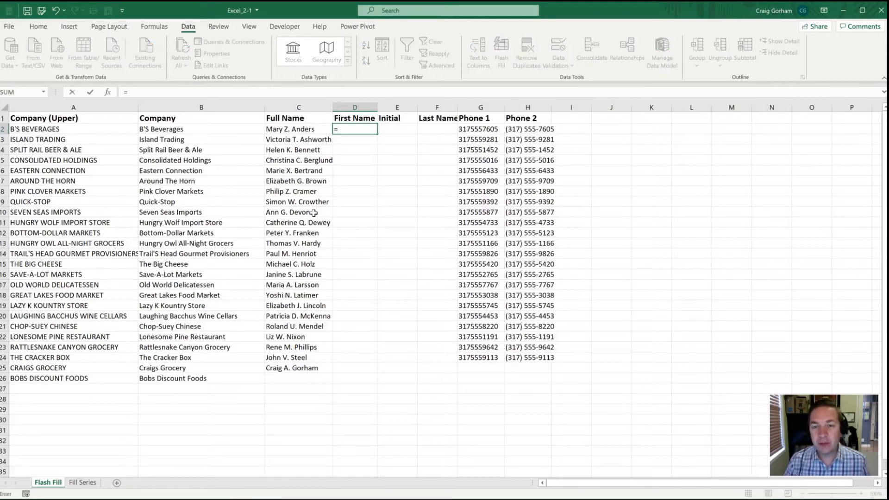
pyautogui.write('sea')
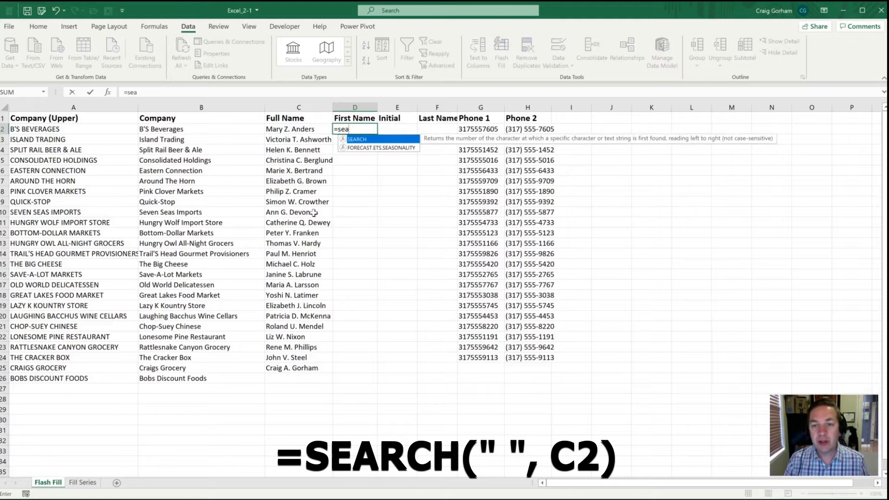
pyautogui.press('Tab')
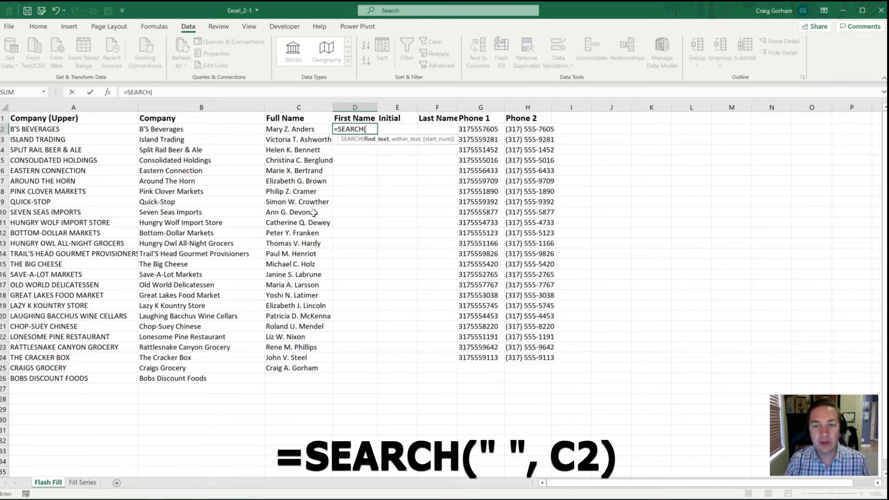
pyautogui.write('"')
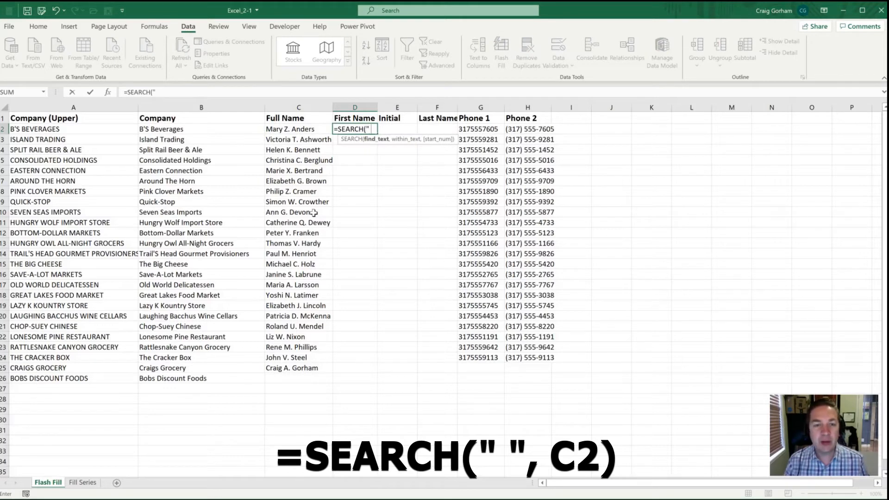
pyautogui.write(' "')
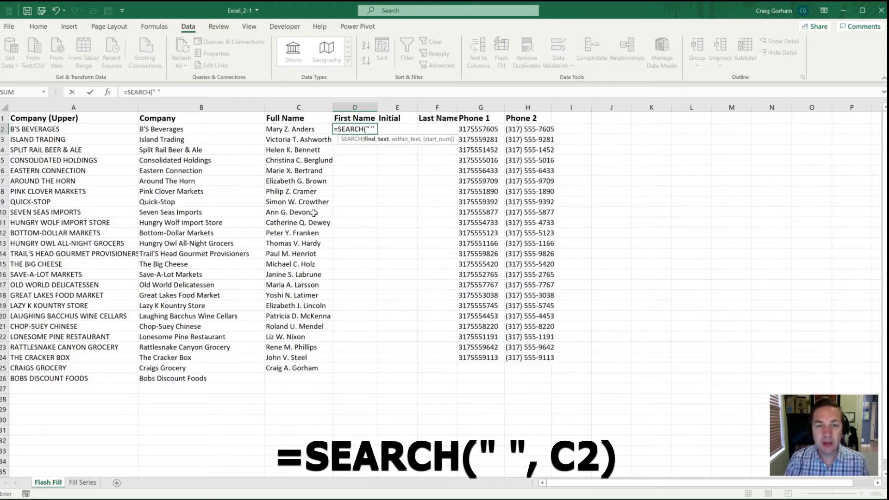
pyautogui.write(',')
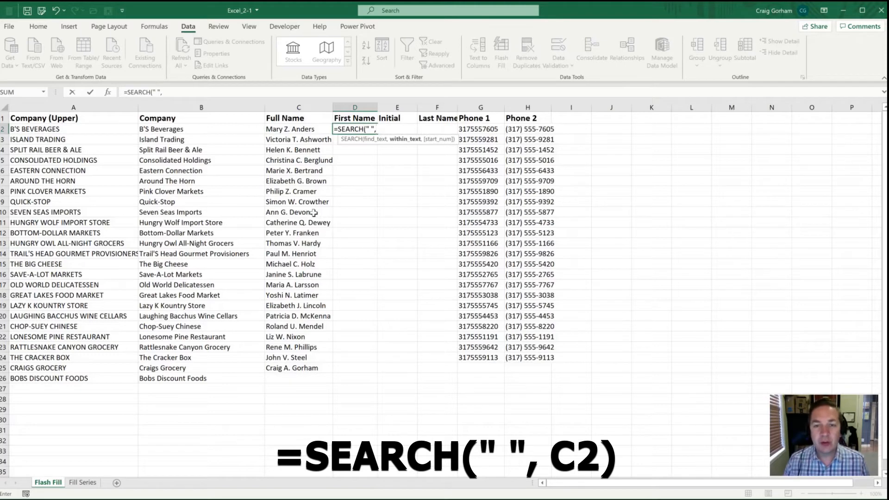
pyautogui.press('Left')
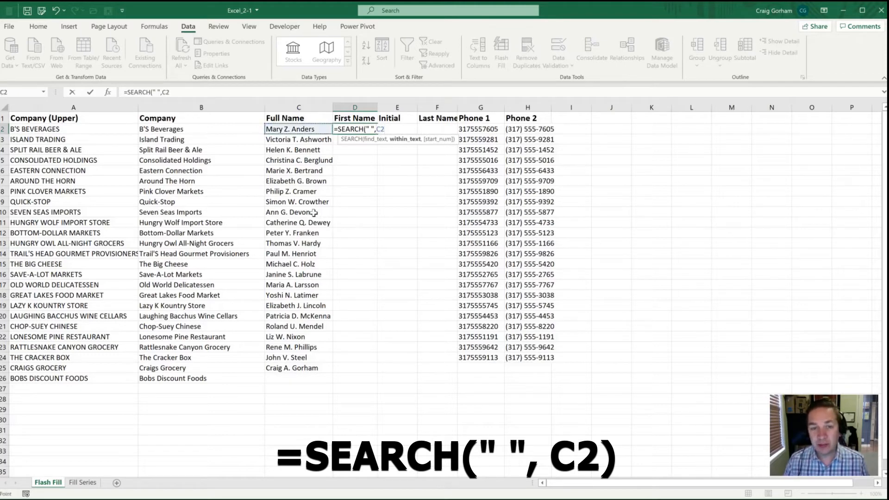
pyautogui.write(')')
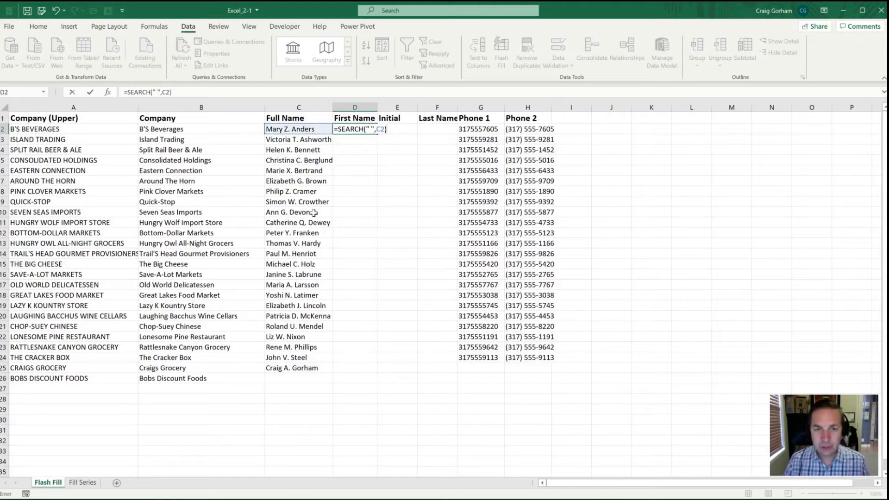
pyautogui.press('Return')
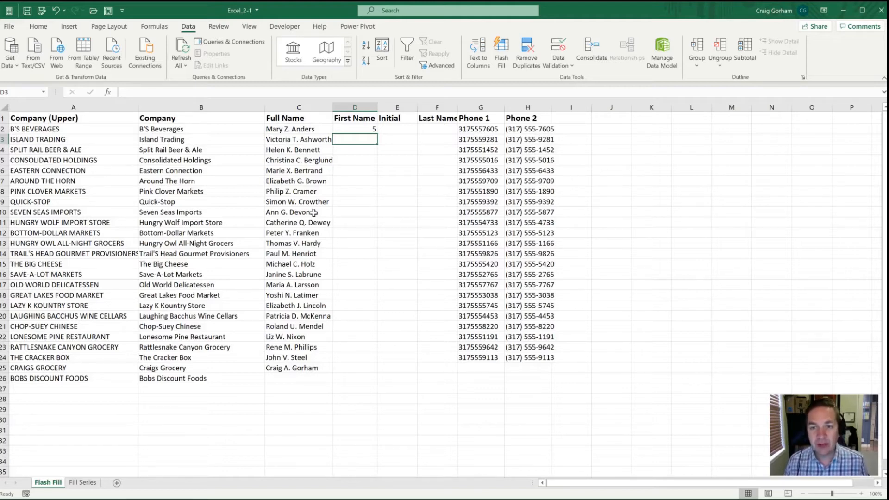
# Wrap the search in D2 in a LEFT function so the formula reads =LEFT(C2, SEARCH(" ",C2))
pyautogui.press('Up')
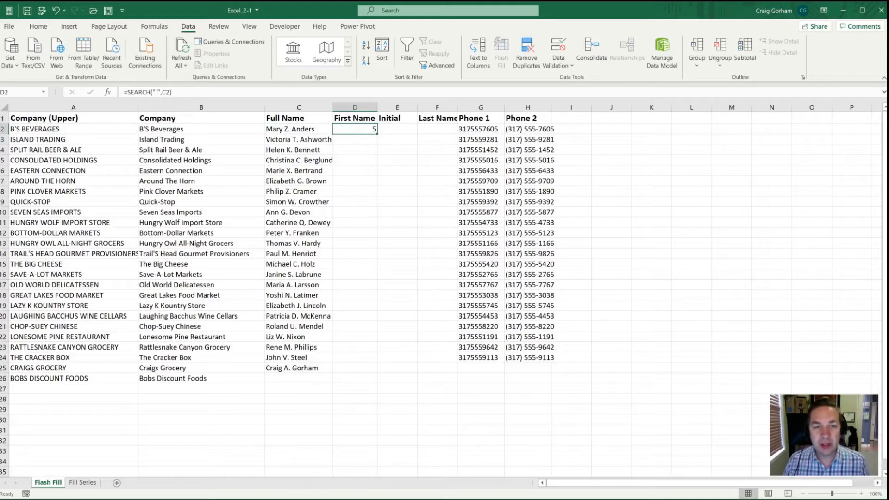
pyautogui.press('F2')
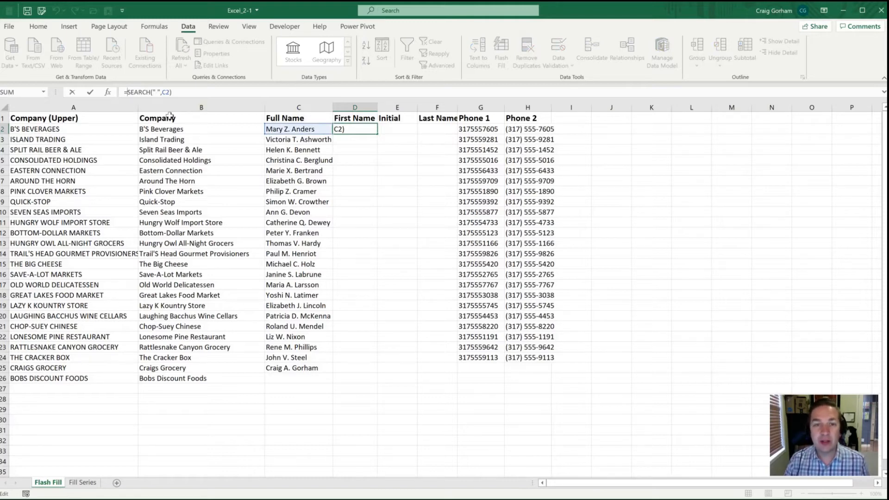
pyautogui.write('e')
pyautogui.press('BackSpace')
pyautogui.write('Left')
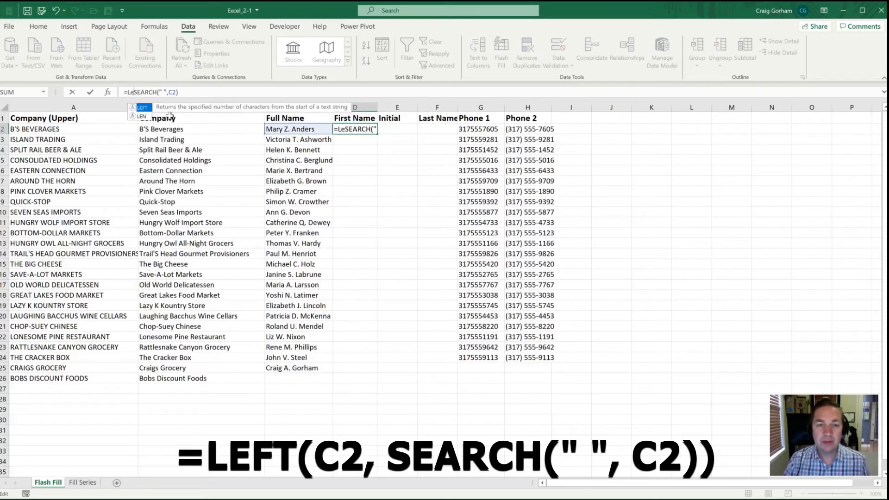
pyautogui.write('(')
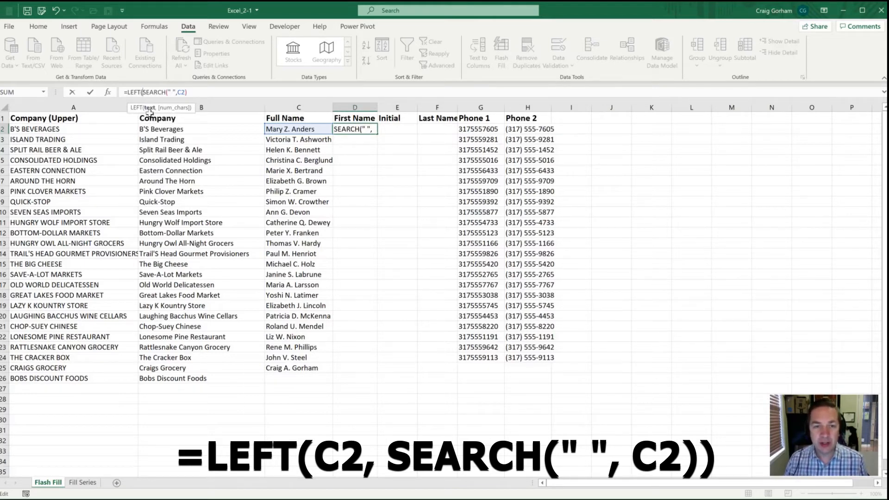
pyautogui.click(282, 128)
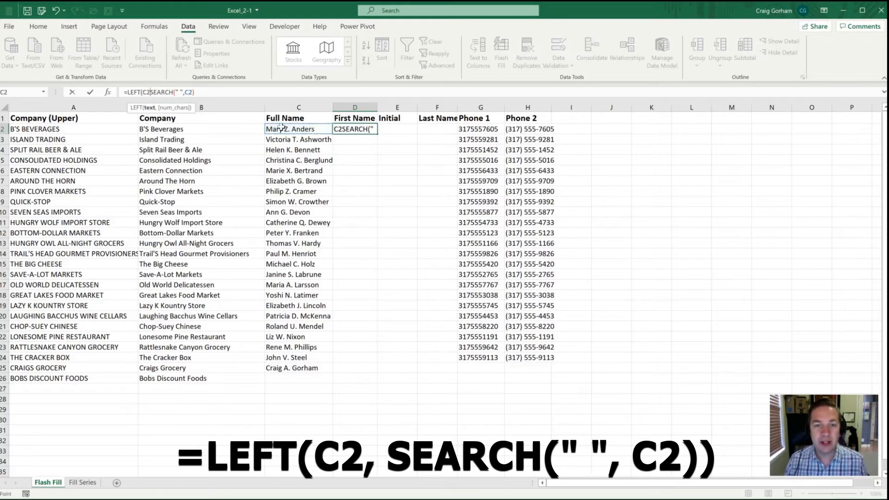
pyautogui.write(',')
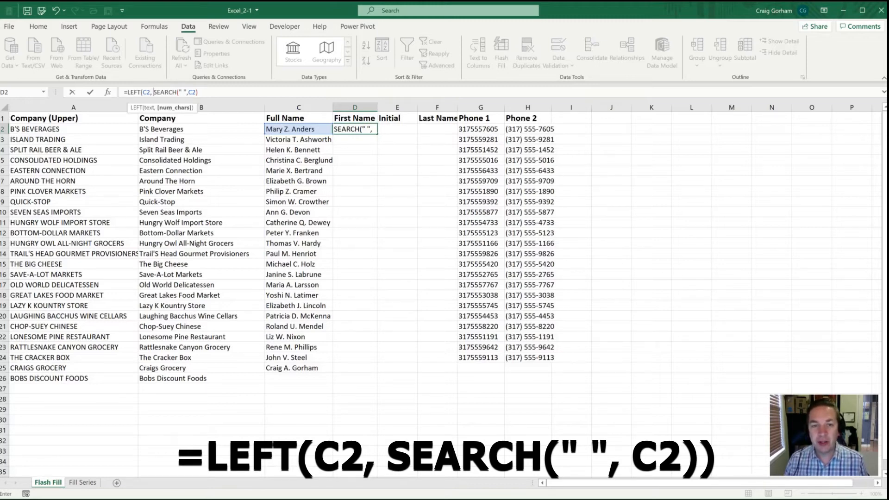
pyautogui.click(226, 93)
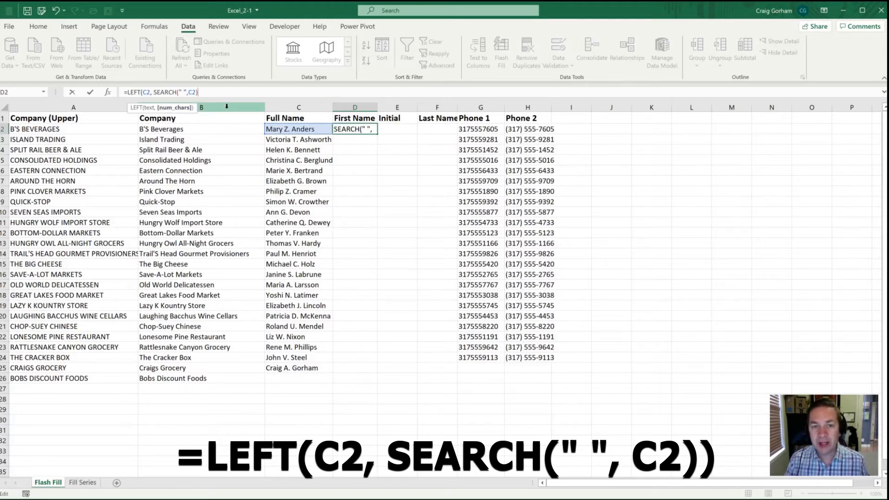
pyautogui.write(')')
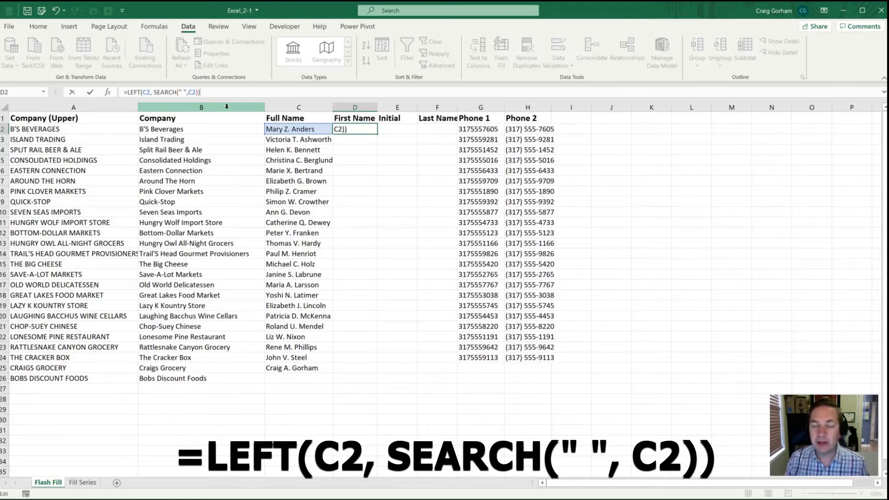
pyautogui.press('Return')
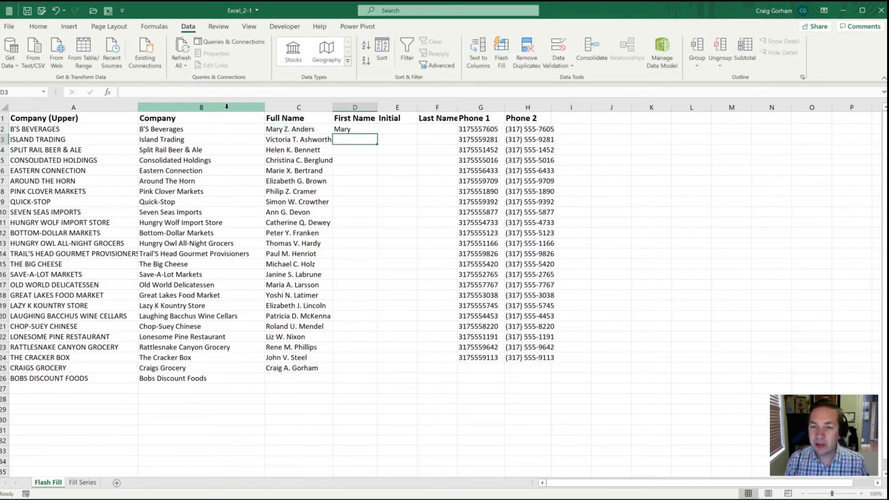
# Copy the first-name formula from D2 down through D25
pyautogui.press('Up')
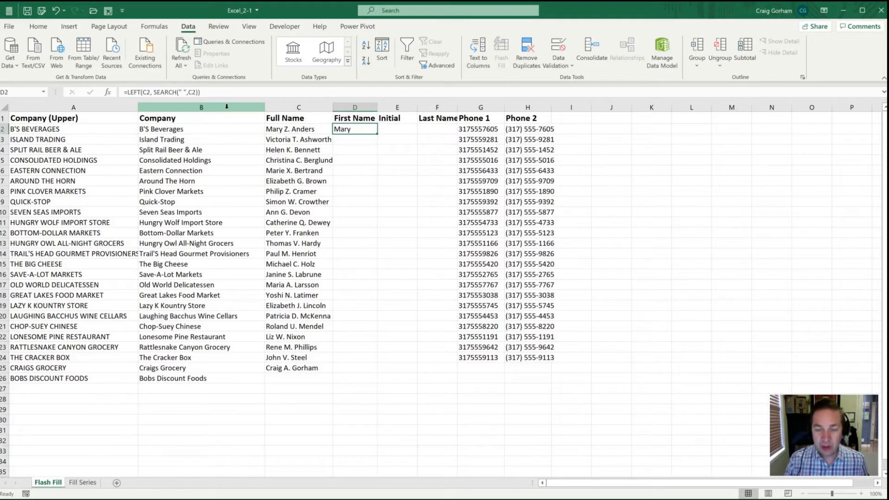
pyautogui.hotkey('ctrl', 'c')
pyautogui.hotkey('shift', 'Down')
pyautogui.hotkey('shift', 'Down')
pyautogui.hotkey('shift', 'Down')
pyautogui.hotkey('shift', 'Down')
pyautogui.hotkey('shift', 'Down')
pyautogui.hotkey('shift', 'Down')
pyautogui.hotkey('shift', 'Down')
pyautogui.hotkey('shift', 'Down')
pyautogui.hotkey('shift', 'Down')
pyautogui.hotkey('shift', 'Down')
pyautogui.hotkey('shift', 'Down')
pyautogui.hotkey('shift', 'Down')
pyautogui.hotkey('shift', 'Down')
pyautogui.hotkey('shift', 'Down')
pyautogui.hotkey('shift', 'Down')
pyautogui.hotkey('shift', 'Down')
pyautogui.hotkey('shift', 'Down')
pyautogui.hotkey('shift', 'Down')
pyautogui.hotkey('shift', 'Down')
pyautogui.hotkey('shift', 'Down')
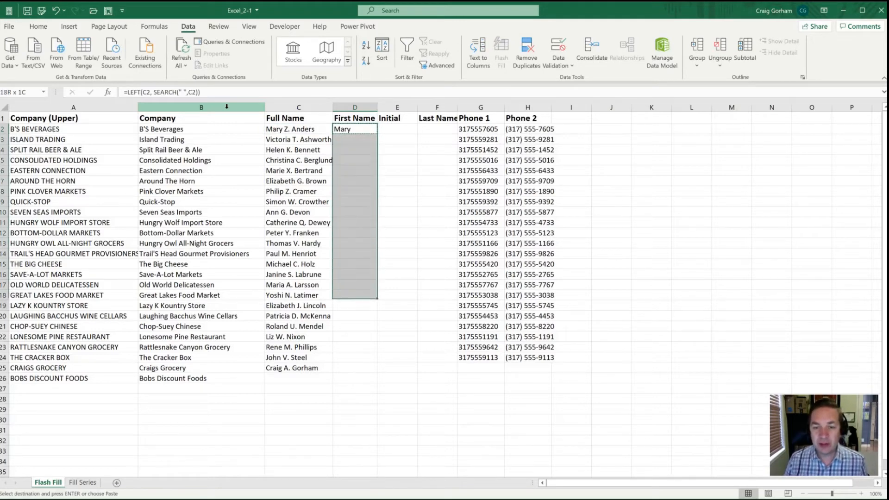
pyautogui.press('Return')
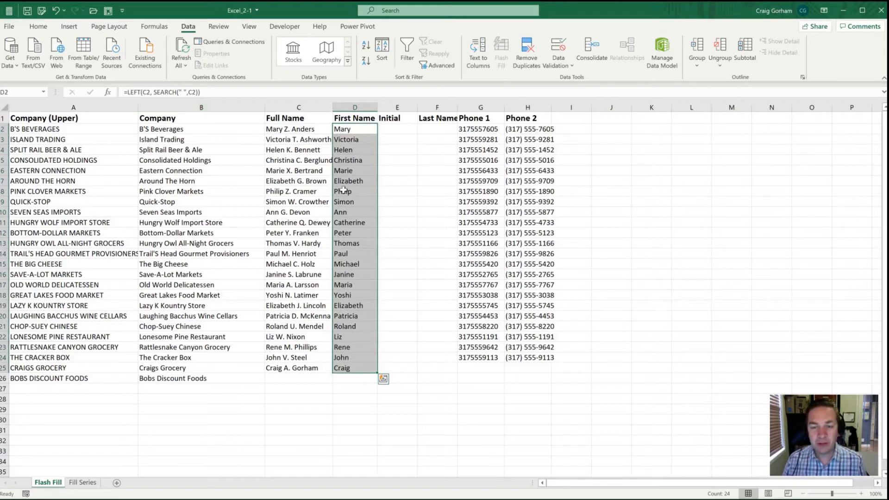
# Replace the contact's first name within the full name in C2, keeping the rest, and make E2 the active cell
pyautogui.click(280, 133)
pyautogui.moveTo(124, 92); pyautogui.dragTo(140, 92)
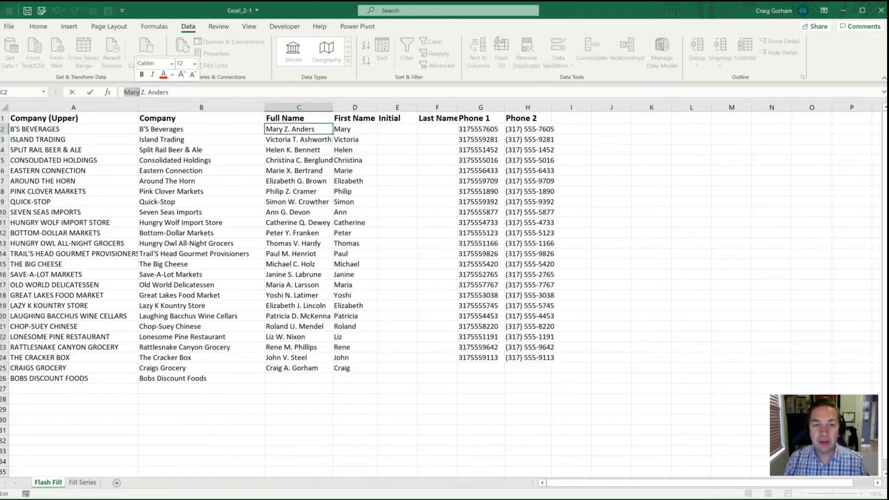
pyautogui.write('Maria')
pyautogui.press('Return')
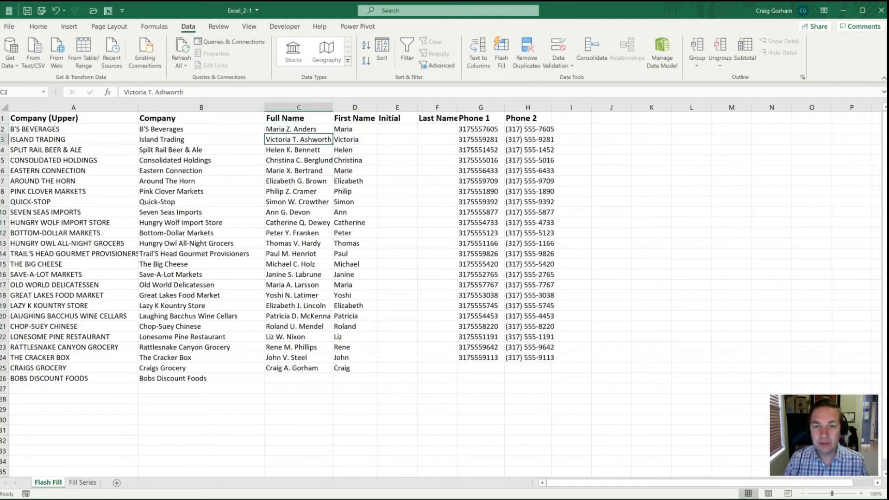
pyautogui.press('Up')
pyautogui.press('Right')
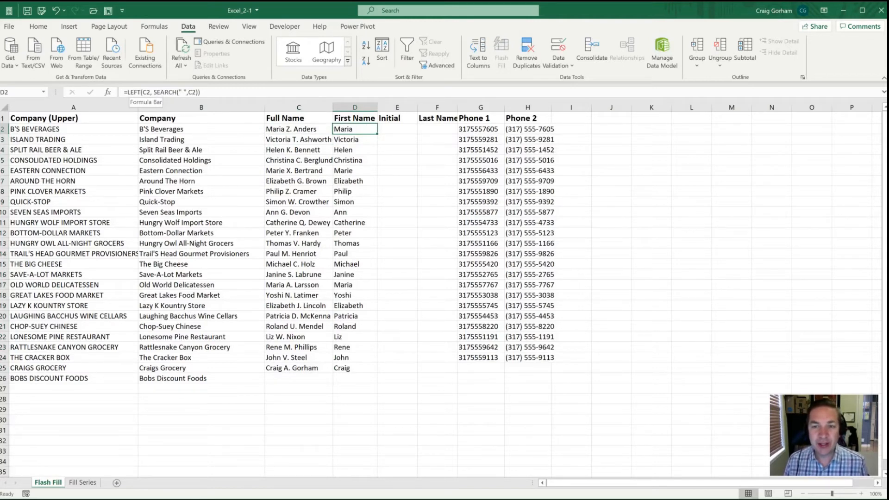
pyautogui.press('Right')
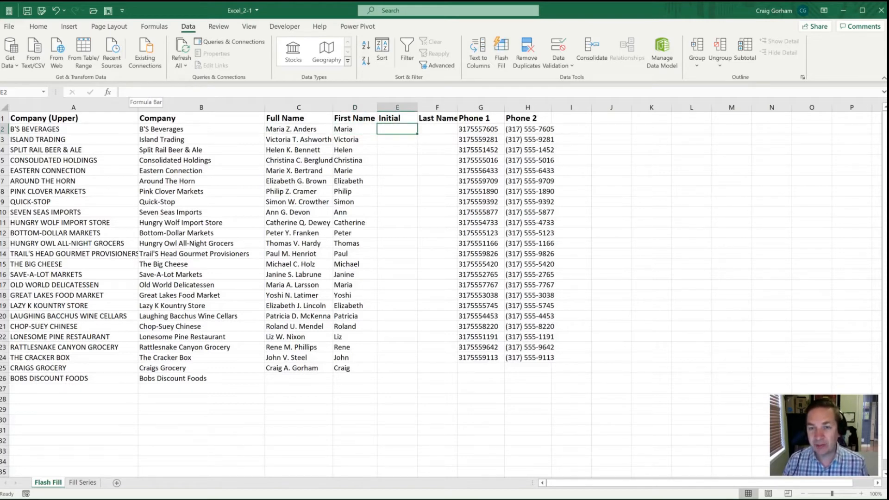
pyautogui.press('Left')
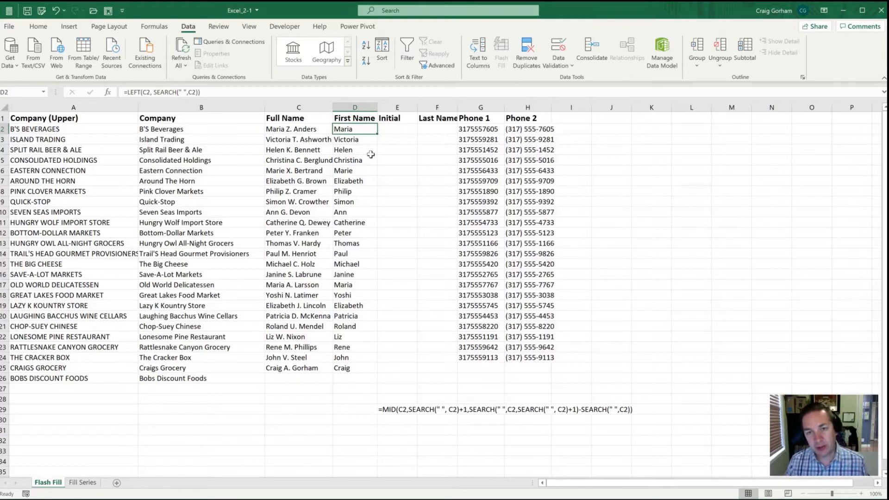
pyautogui.press('Right')
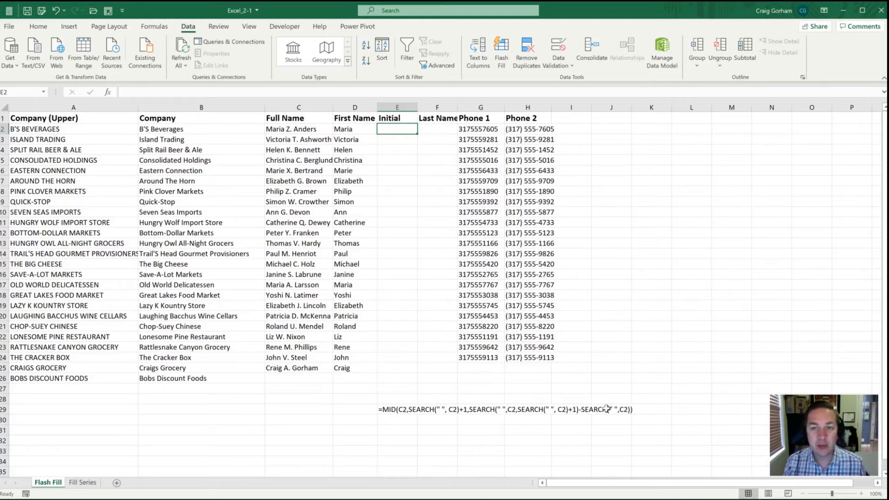
pyautogui.write('=')
pyautogui.press('Tab')
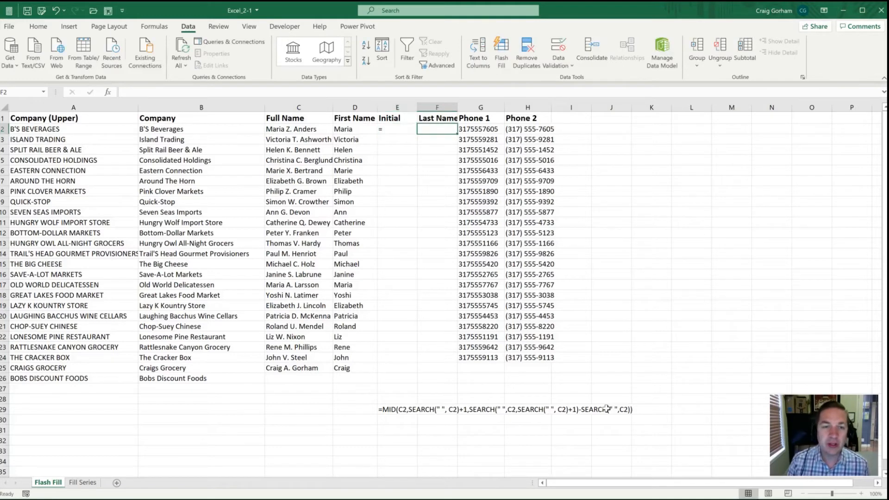
pyautogui.press('Left')
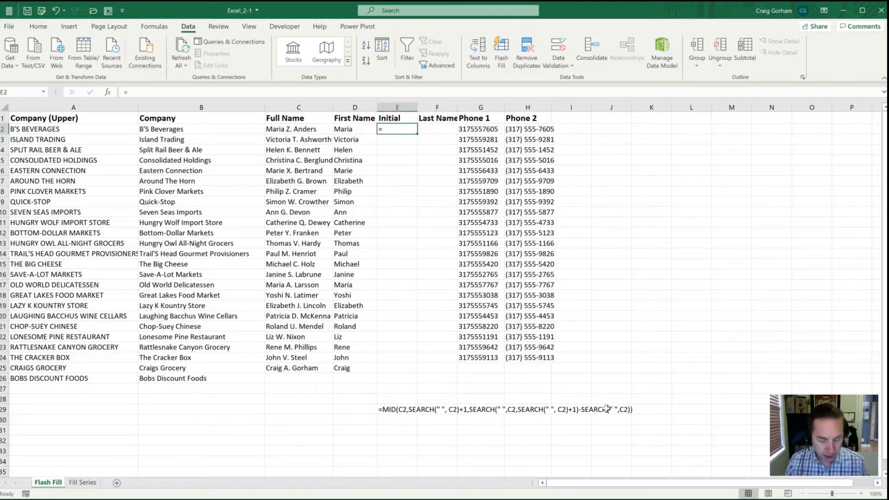
pyautogui.write('=')
pyautogui.press('BackSpace')
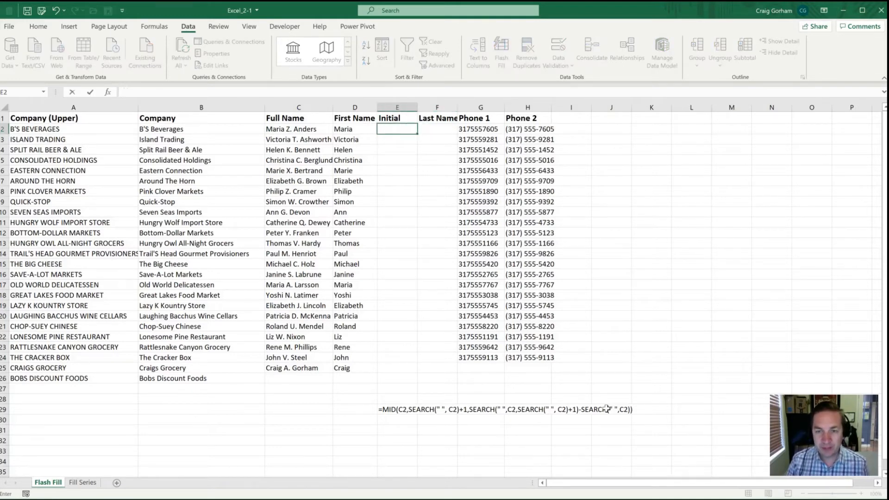
# Enter =SEARCH(" ",C2) in E2 under Initial, keeping E2 selected
pyautogui.write('=SEARCH(')
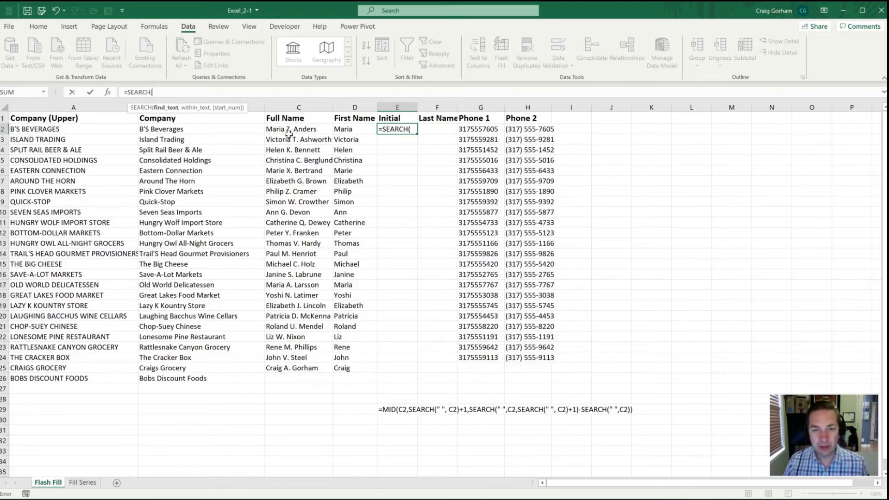
pyautogui.write('"')
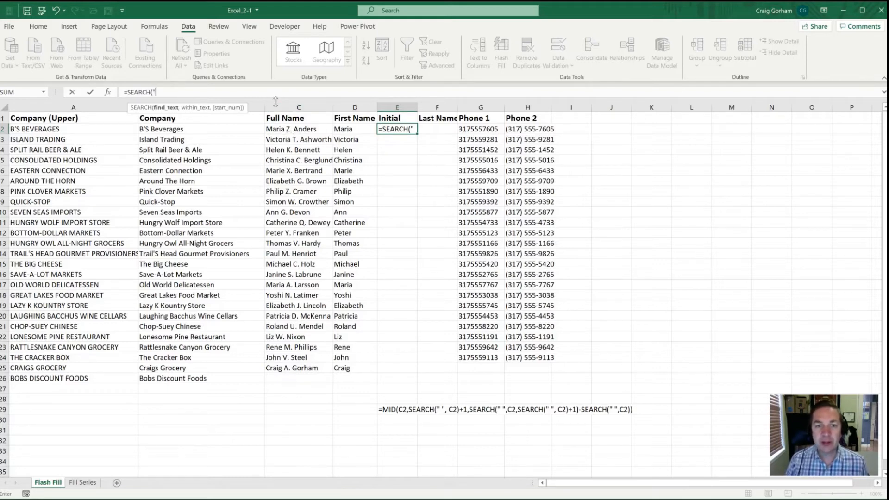
pyautogui.write(' ",')
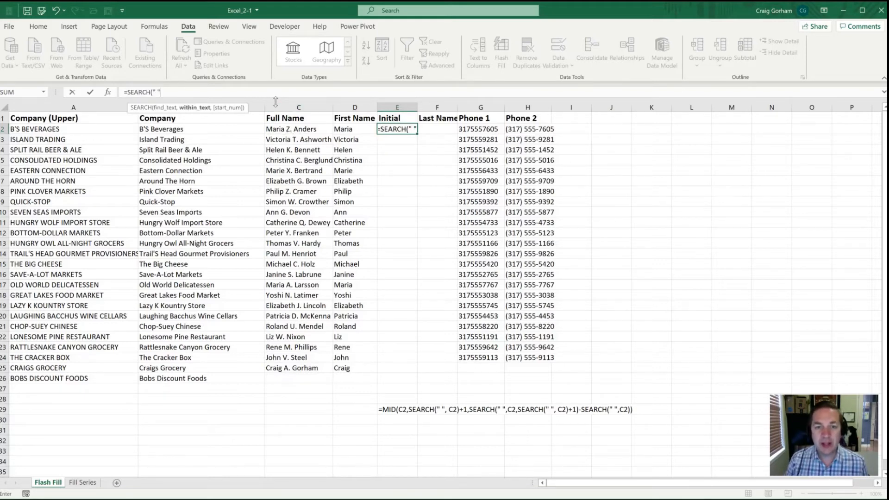
pyautogui.click(303, 128)
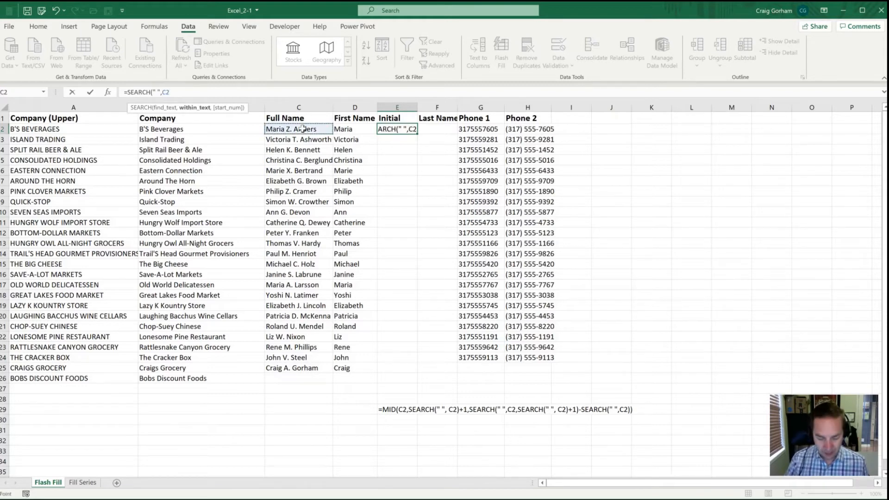
pyautogui.write(')')
pyautogui.hotkey('ctrl', 'Return')
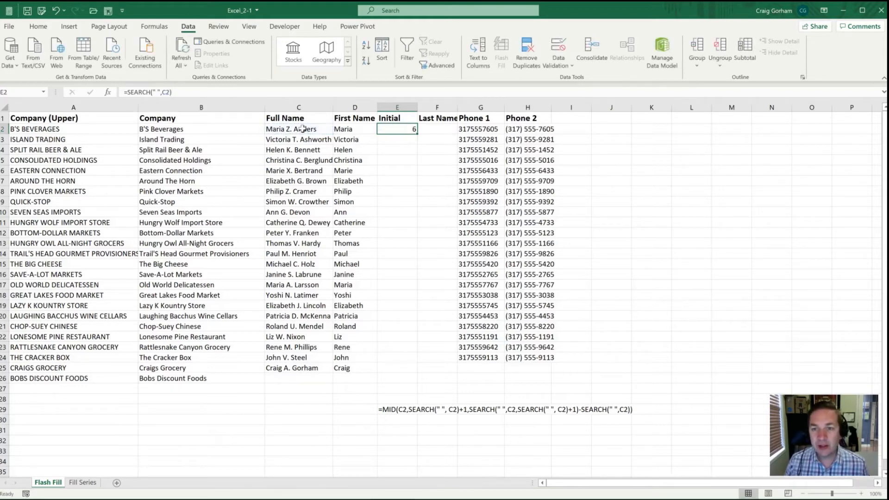
# Nest the search in E2 as the start position of an outer one, making it =SEARCH(" ", C2, SEARCH(" ",C2))
pyautogui.press('Return')
pyautogui.press('Up')
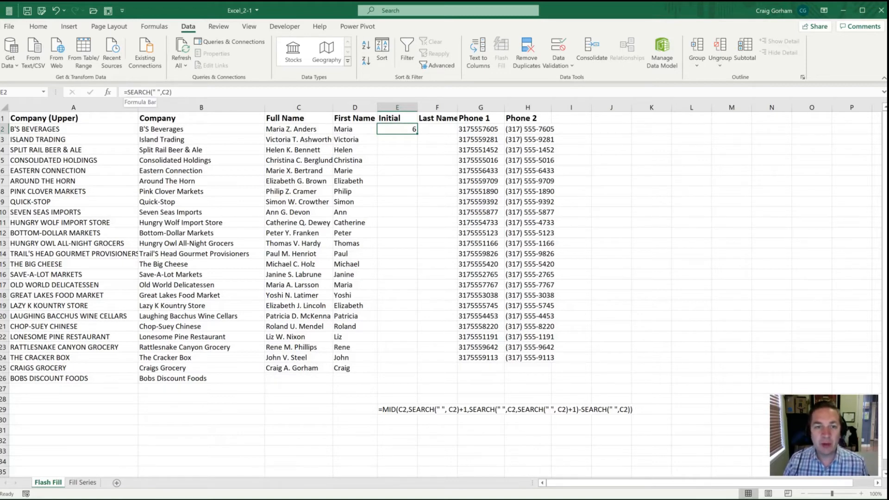
pyautogui.click(125, 92)
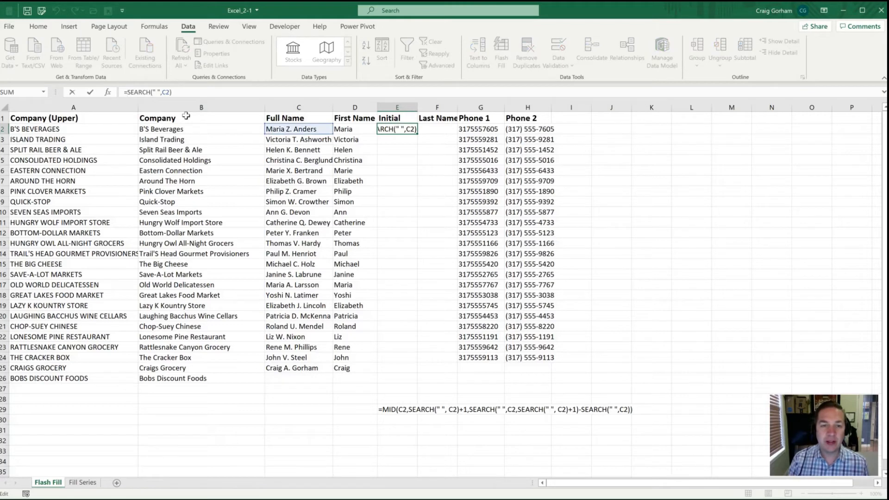
pyautogui.write('sea')
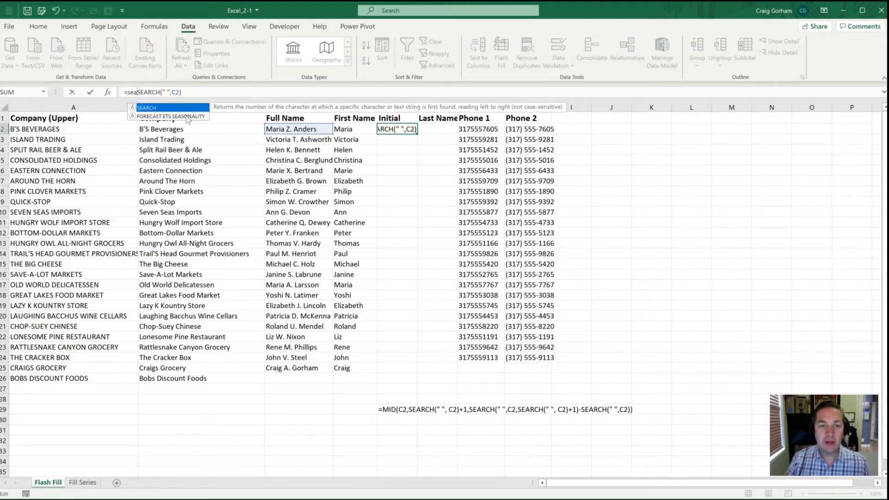
pyautogui.write('r')
pyautogui.press('Tab')
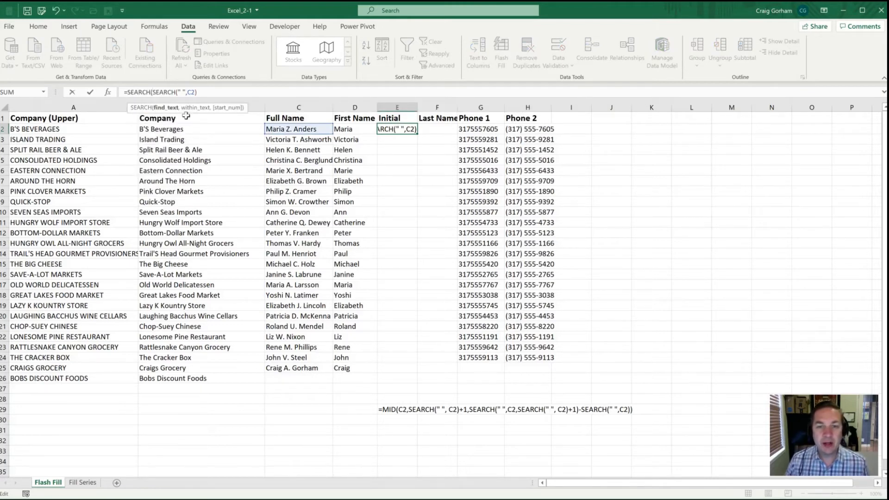
pyautogui.click(277, 127)
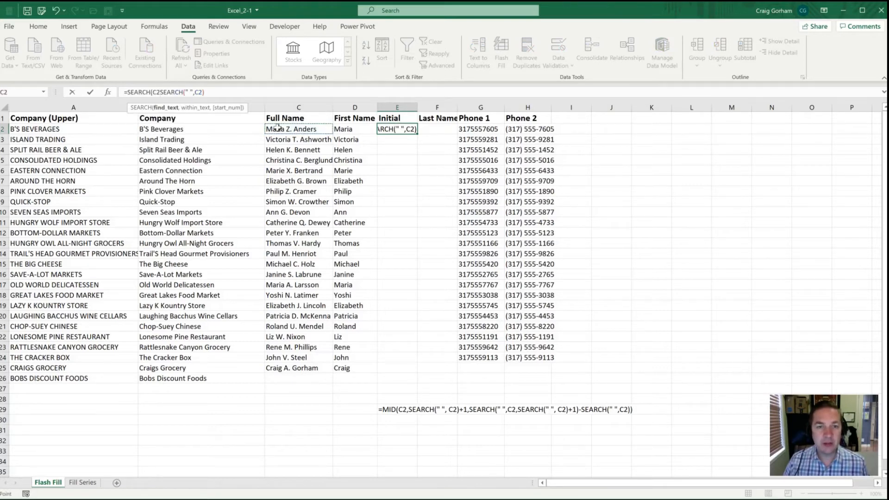
pyautogui.press('BackSpace')
pyautogui.press('BackSpace')
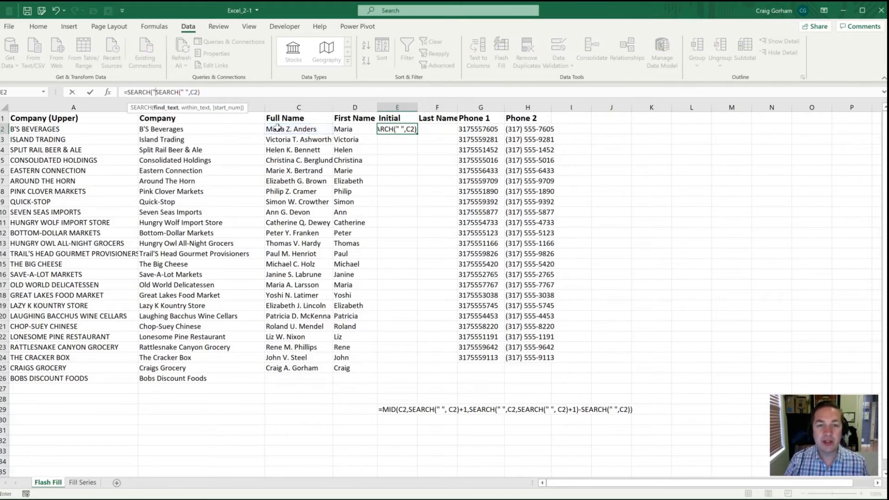
pyautogui.write('" ",')
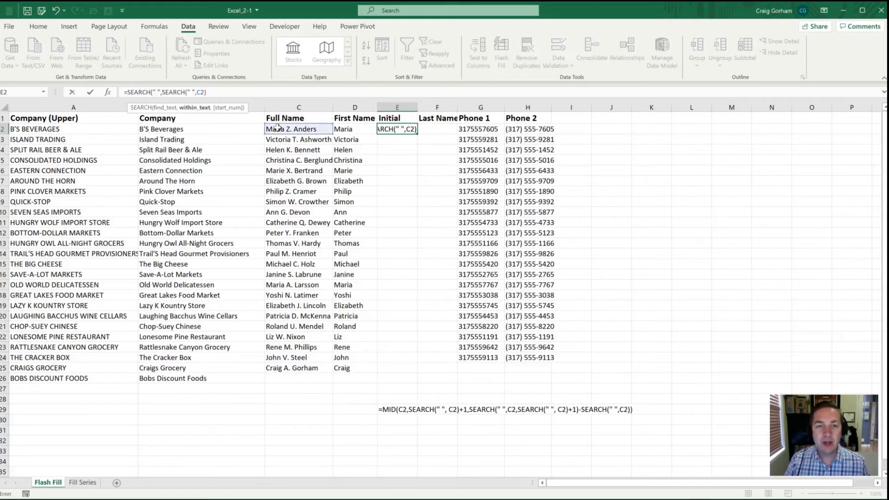
pyautogui.write(' C2')
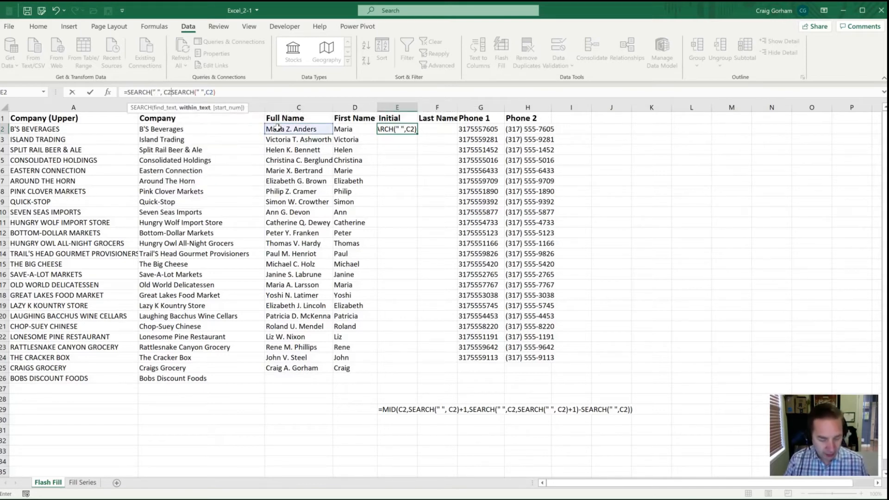
pyautogui.write(',')
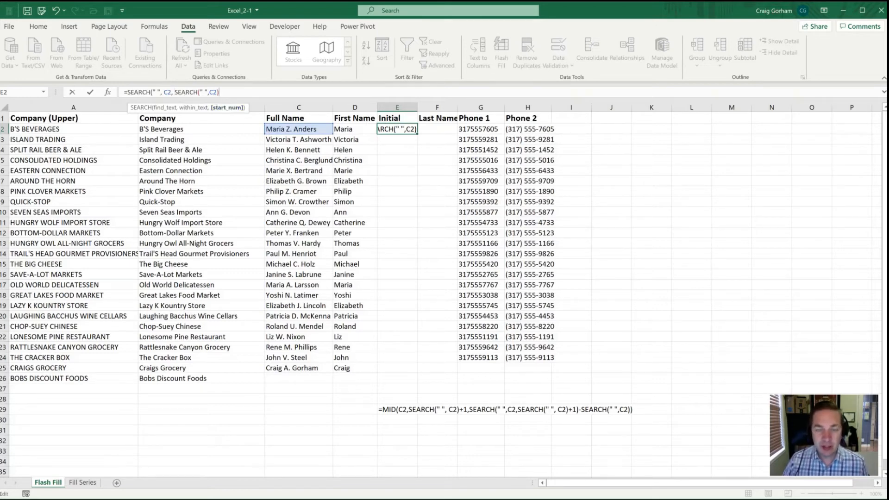
pyautogui.write(')')
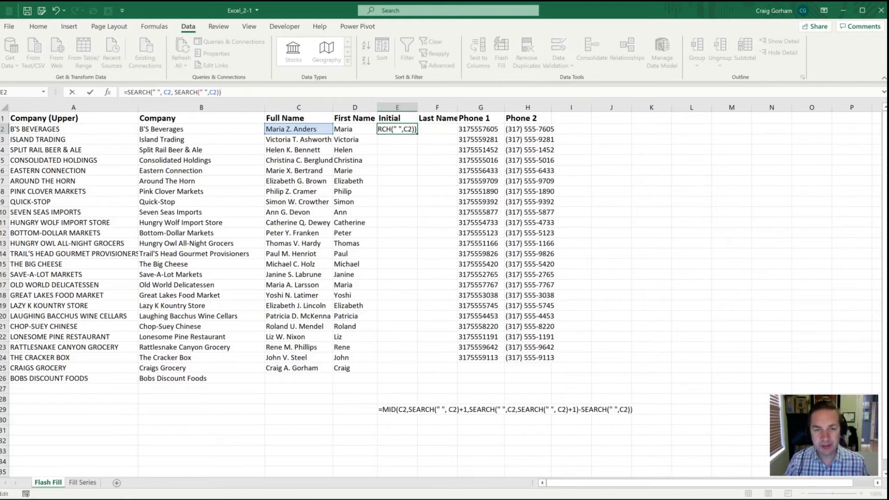
pyautogui.hotkey('ctrl', 'Return')
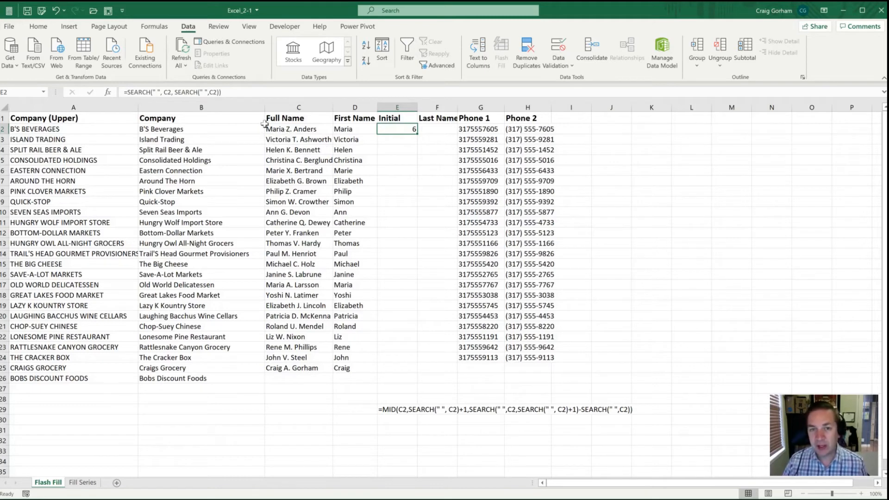
# Add +1 to the inner search in E2, giving =SEARCH(" ", C2, SEARCH(" ",C2)+1), and copy the formula down through E6
pyautogui.press('F2')
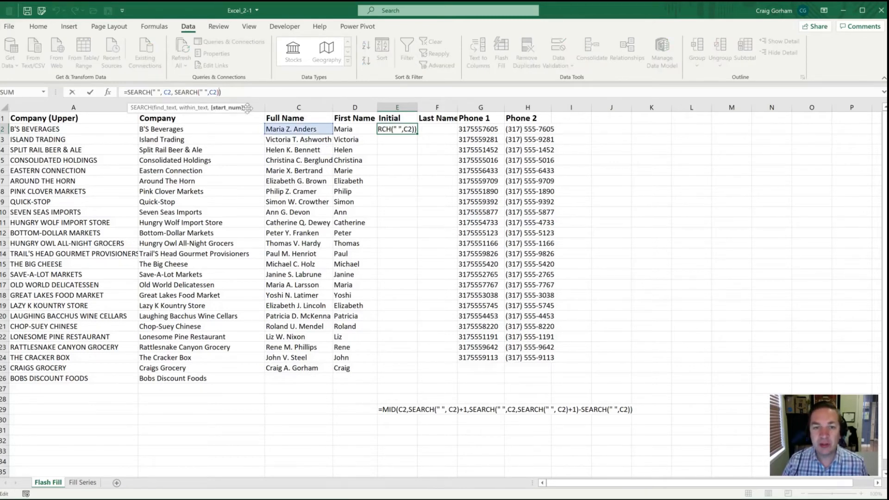
pyautogui.write('+')
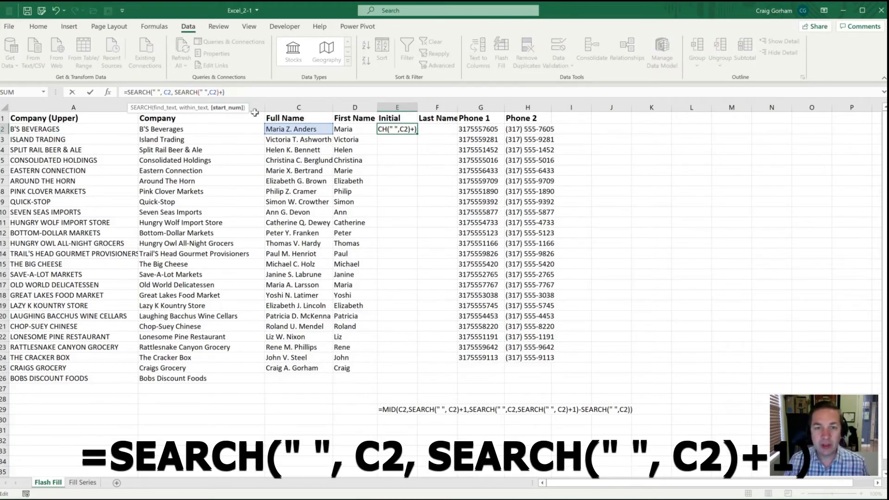
pyautogui.write('1')
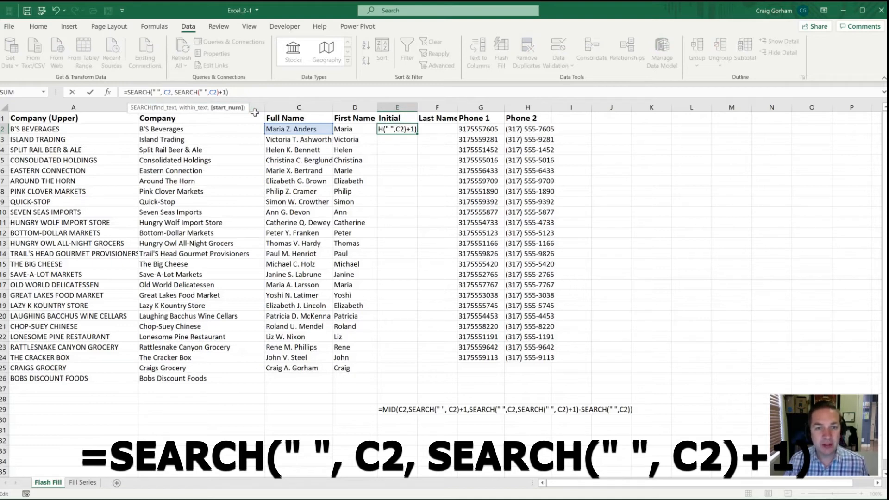
pyautogui.hotkey('ctrl', 'Return')
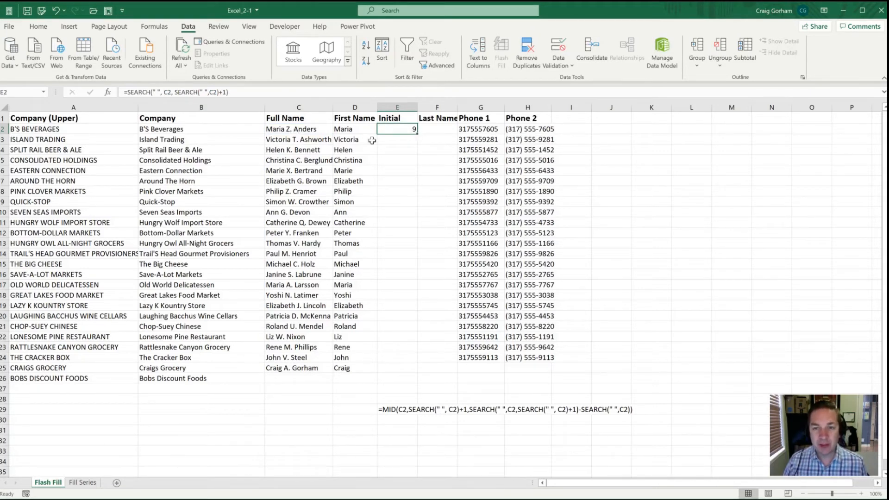
pyautogui.moveTo(417, 134); pyautogui.dragTo(417, 173)
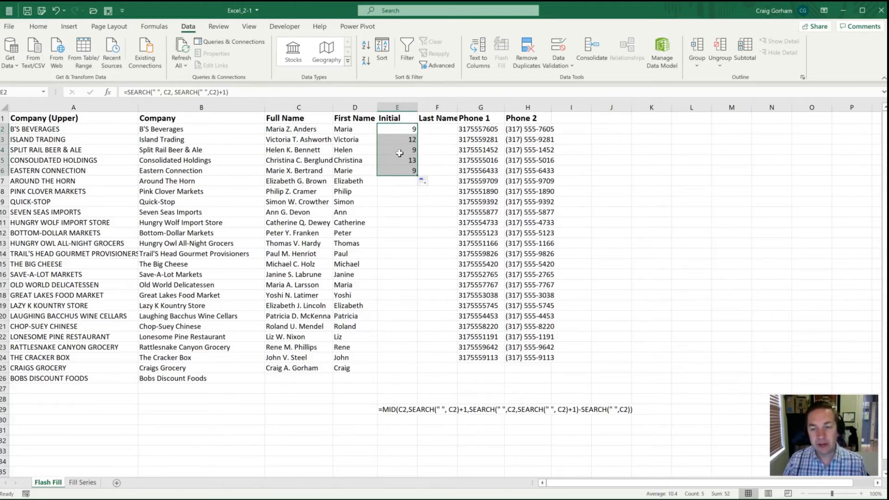
# Insert a MID function ahead of the nested search in E2, with C2 as its text argument
pyautogui.click(380, 131)
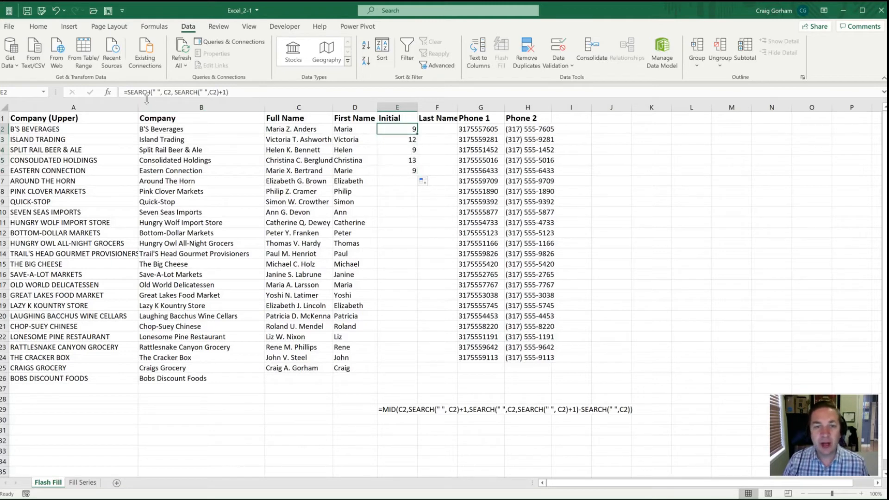
pyautogui.click(126, 92)
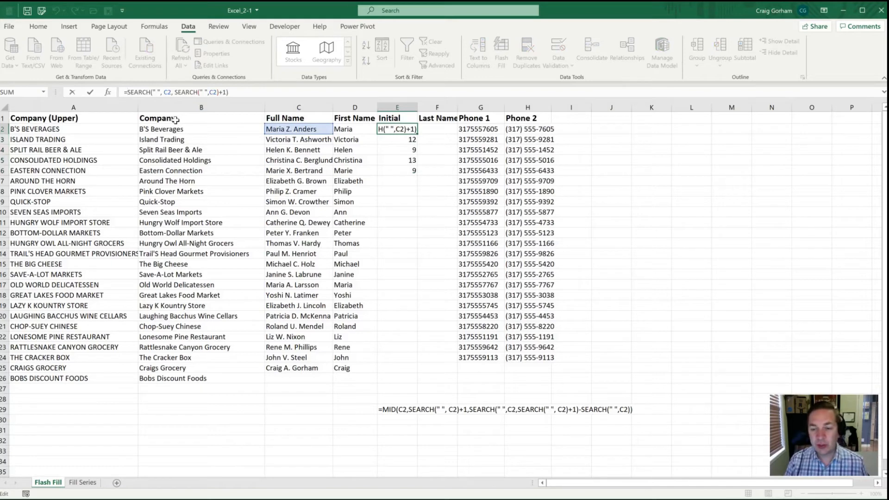
pyautogui.write('mi')
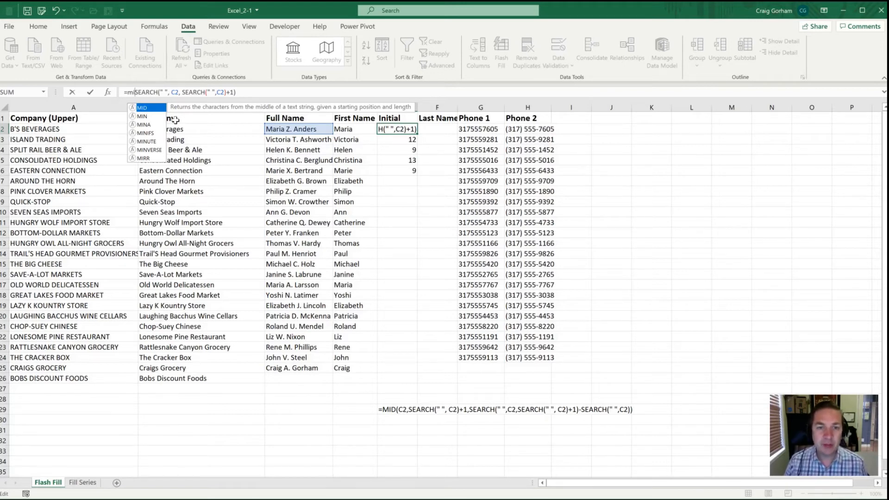
pyautogui.press('Tab')
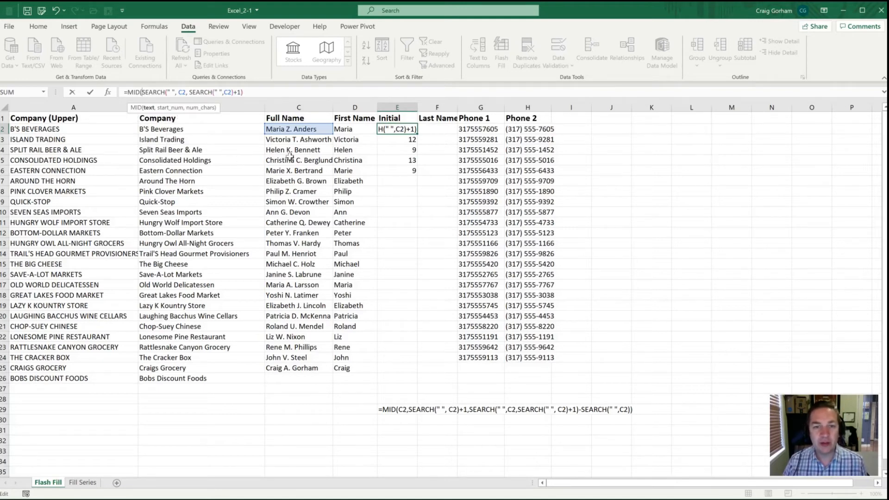
pyautogui.click(282, 129)
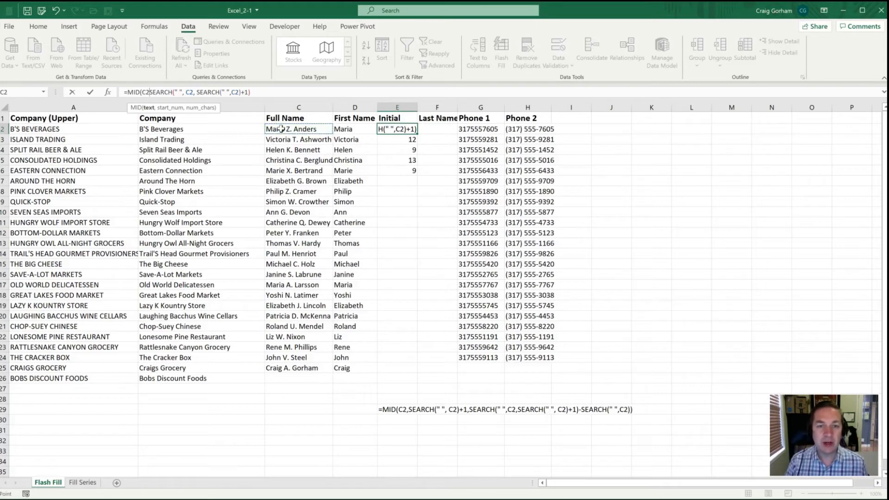
pyautogui.write(',')
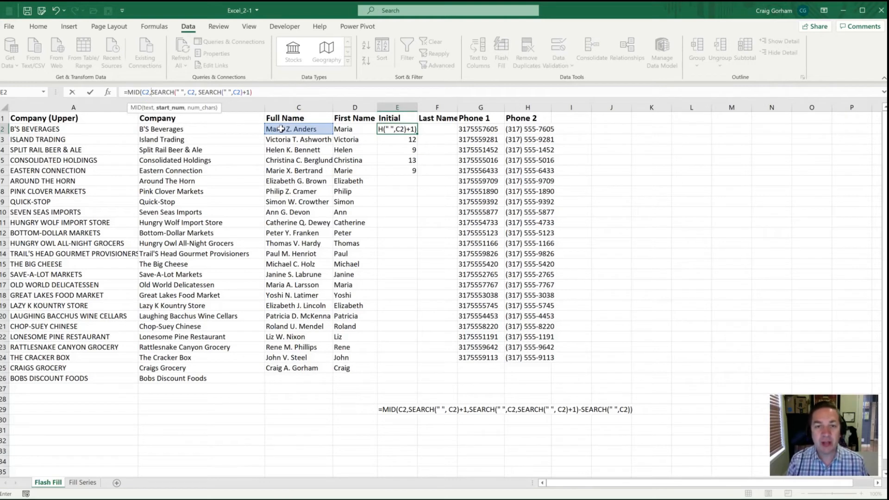
# Enter SEARCH(" ", C2)+1 as the MID function's start number, leaving the existing nested search as its number of characters
pyautogui.write('SEARCH(')
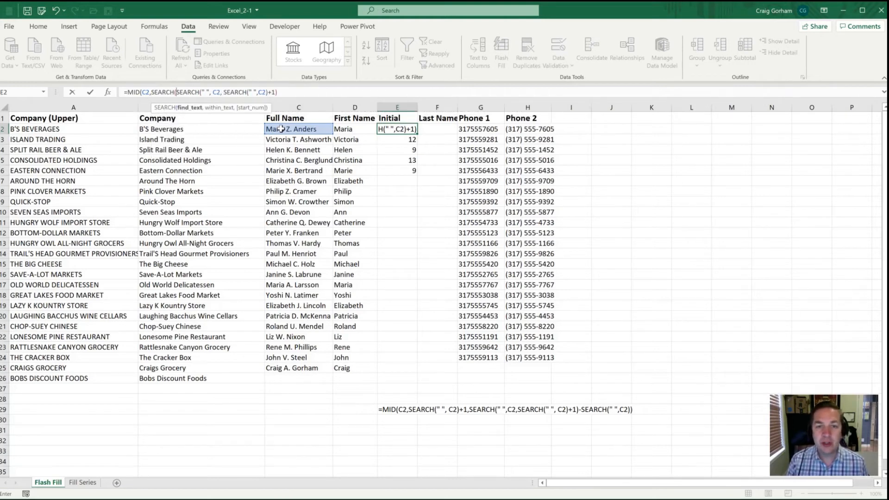
pyautogui.write('" "')
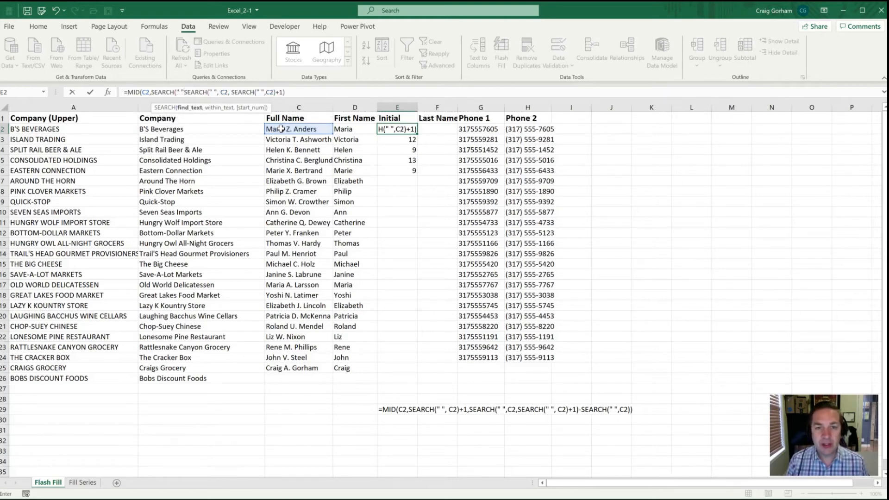
pyautogui.write(', C')
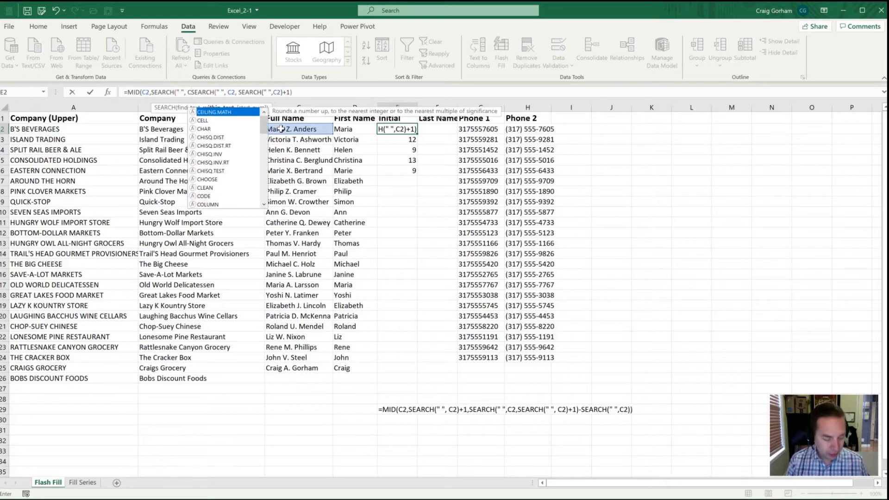
pyautogui.write('2')
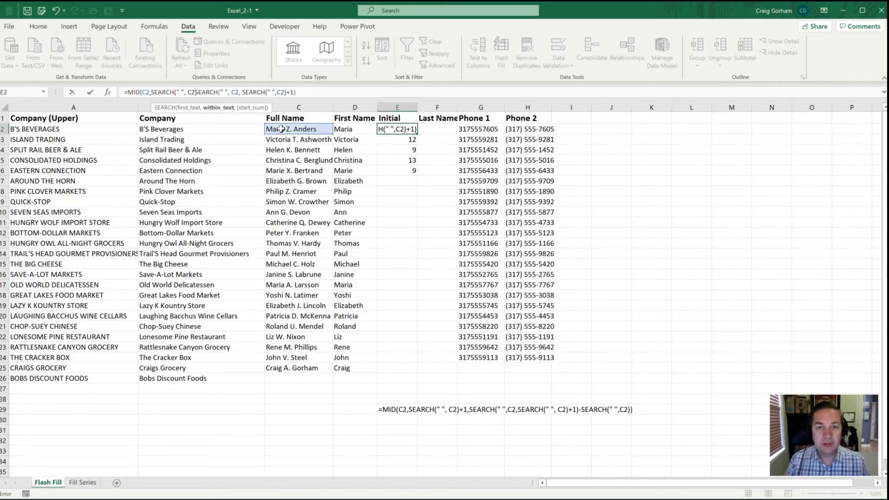
pyautogui.write(')+1')
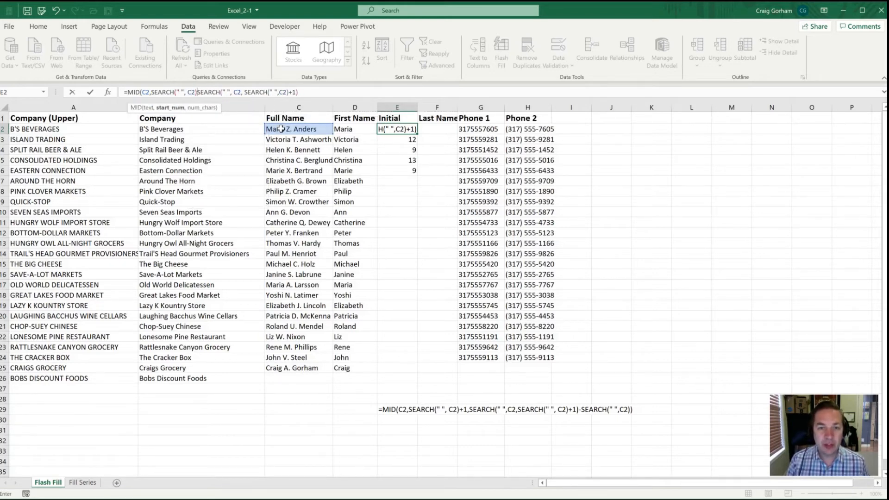
pyautogui.write(',')
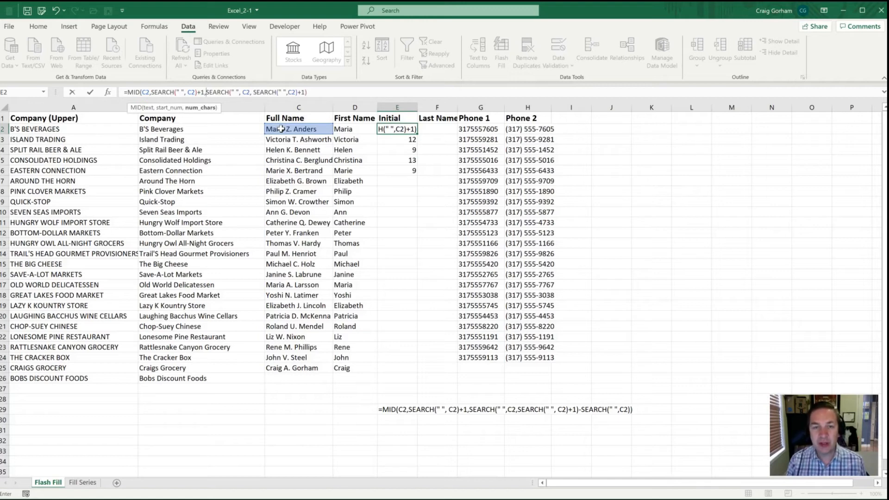
pyautogui.write(',')
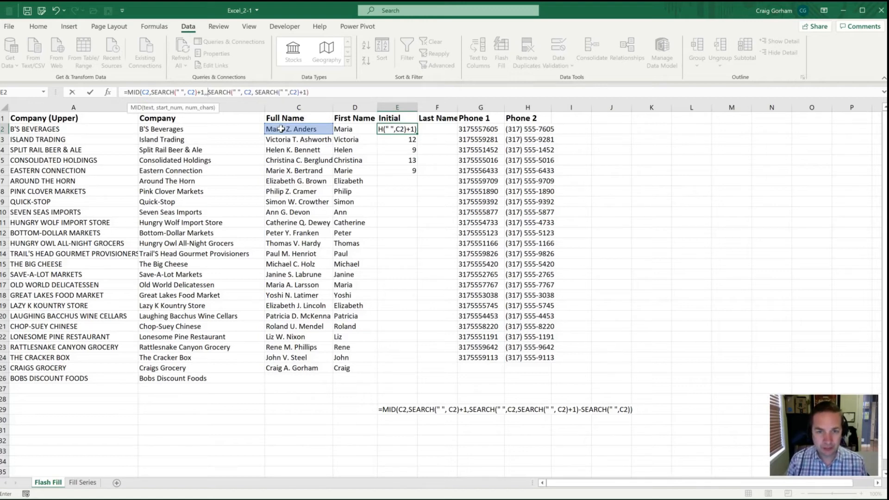
pyautogui.press('BackSpace')
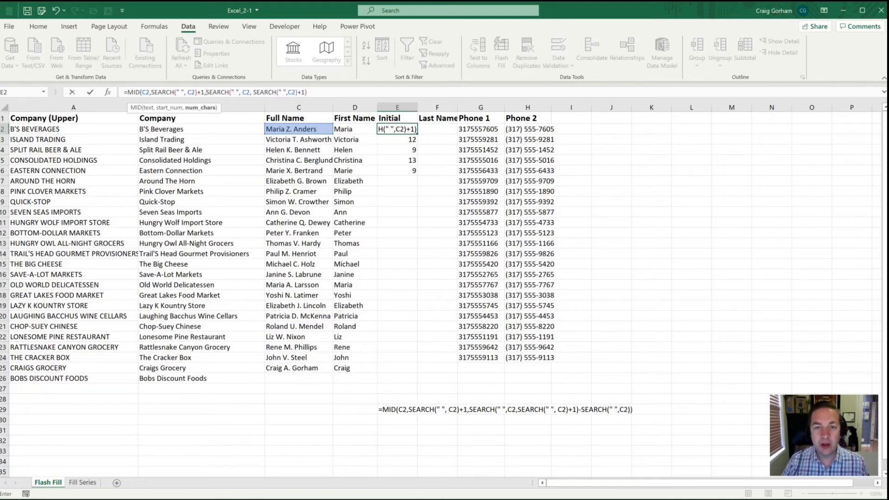
# Highlight the nested SEARCH expression that serves as the MID function's number-of-characters argument in E2
pyautogui.hotkey('shift', 'Right')
pyautogui.hotkey('shift', 'Right')
pyautogui.hotkey('shift', 'Right')
pyautogui.hotkey('shift', 'Right')
pyautogui.hotkey('shift', 'Right')
pyautogui.hotkey('shift', 'Right')
pyautogui.hotkey('shift', 'Right')
pyautogui.hotkey('shift', 'Right')
pyautogui.hotkey('shift', 'Right')
pyautogui.hotkey('shift', 'Right')
pyautogui.hotkey('shift', 'Right')
pyautogui.hotkey('shift', 'Right')
pyautogui.hotkey('shift', 'Right')
pyautogui.hotkey('shift', 'Right')
pyautogui.hotkey('shift', 'Right')
pyautogui.hotkey('shift', 'Right')
pyautogui.hotkey('shift', 'Right')
pyautogui.hotkey('shift', 'Right')
pyautogui.hotkey('shift', 'Right')
pyautogui.hotkey('shift', 'Right')
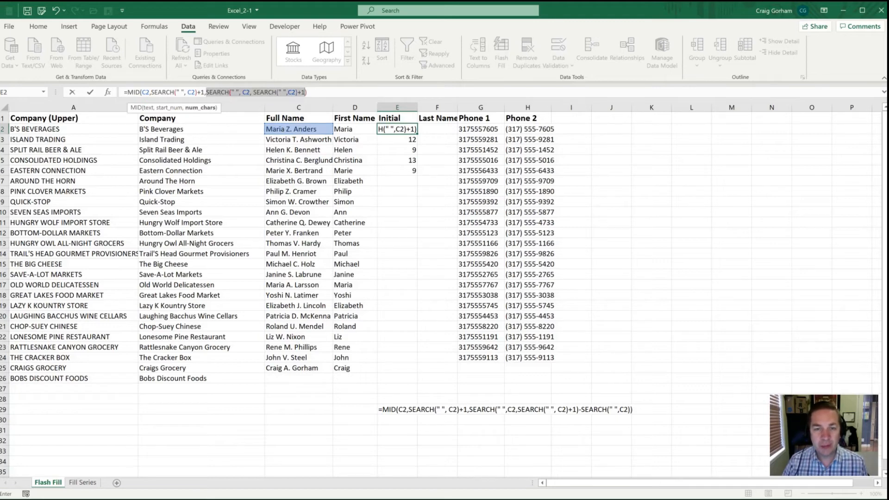
pyautogui.hotkey('shift', 'Right')
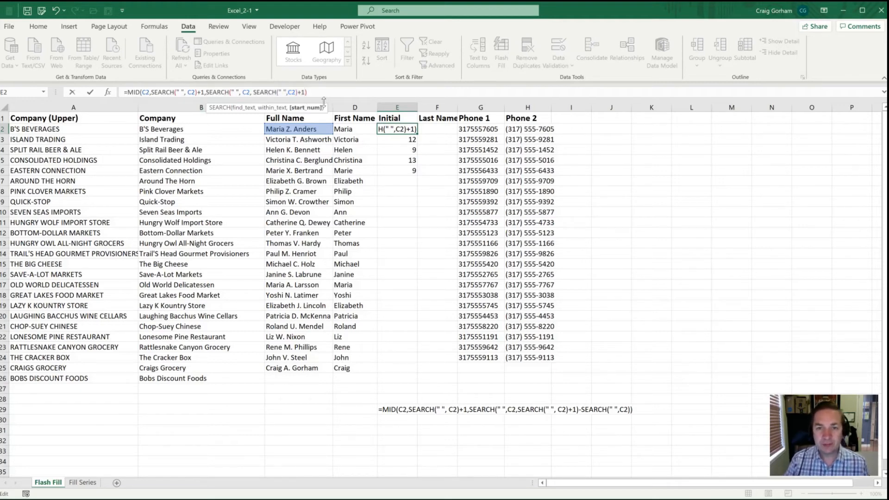
# Subtract SEARCH(" ", C2)+1 inside the nested search of E2's MID formula, close the parentheses and enter the formula
pyautogui.write('-')
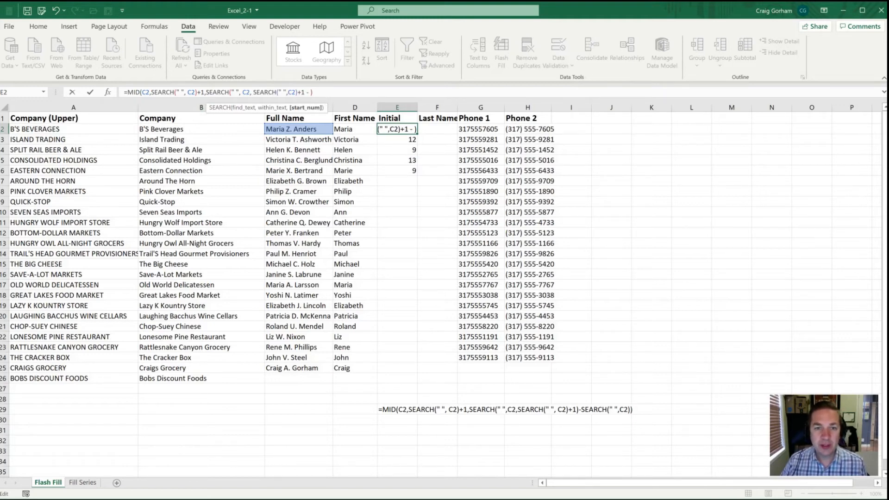
pyautogui.moveTo(151, 92); pyautogui.dragTo(204, 92)
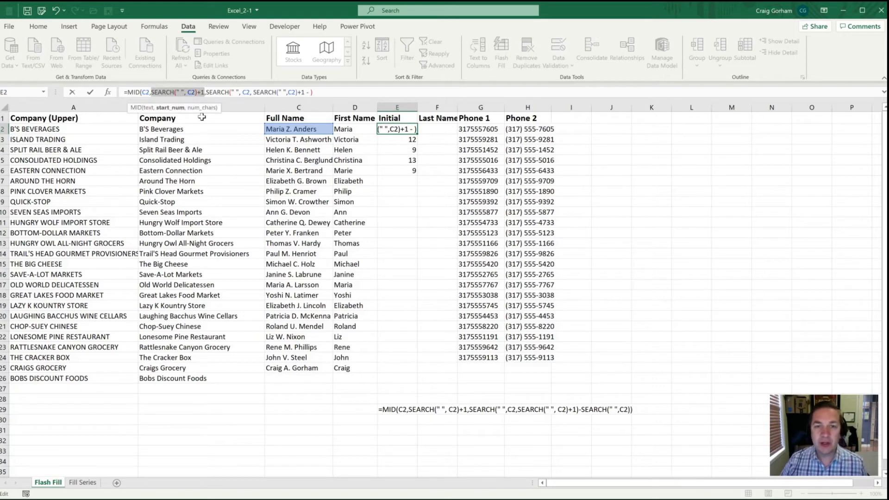
pyautogui.click(310, 92)
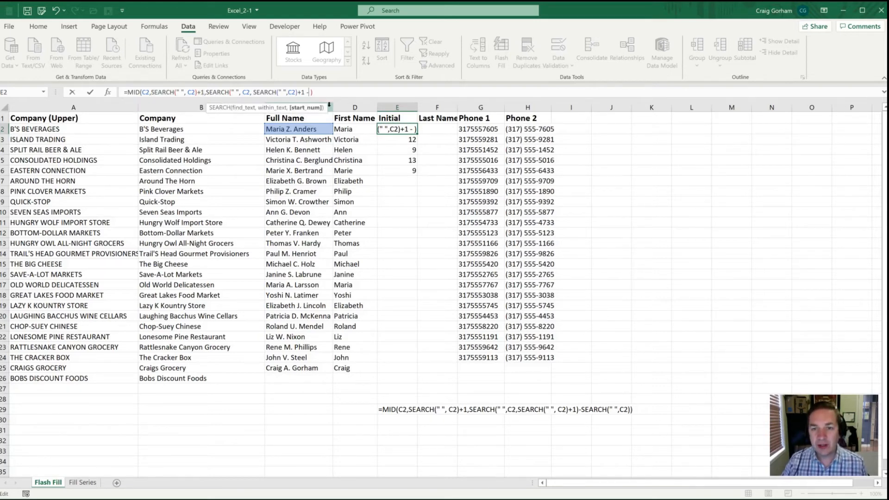
pyautogui.write('SEARCH(" ", C2)+1')
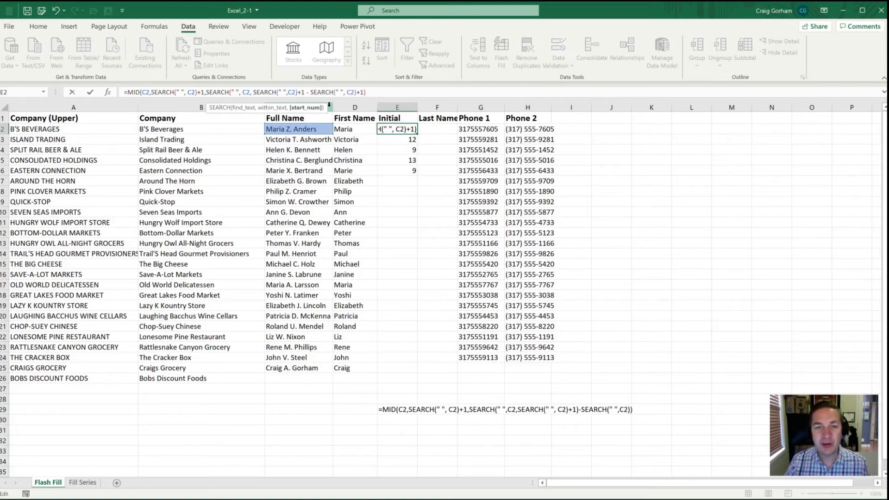
pyautogui.write(')')
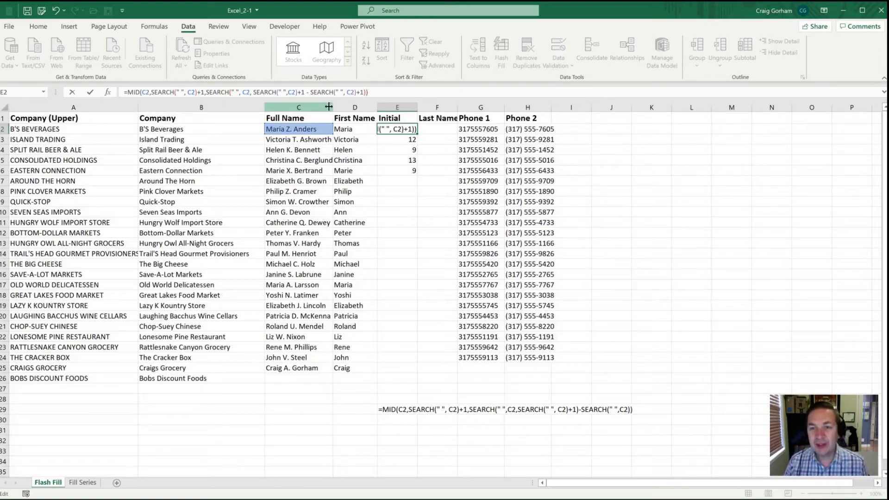
pyautogui.hotkey('ctrl', 'Return')
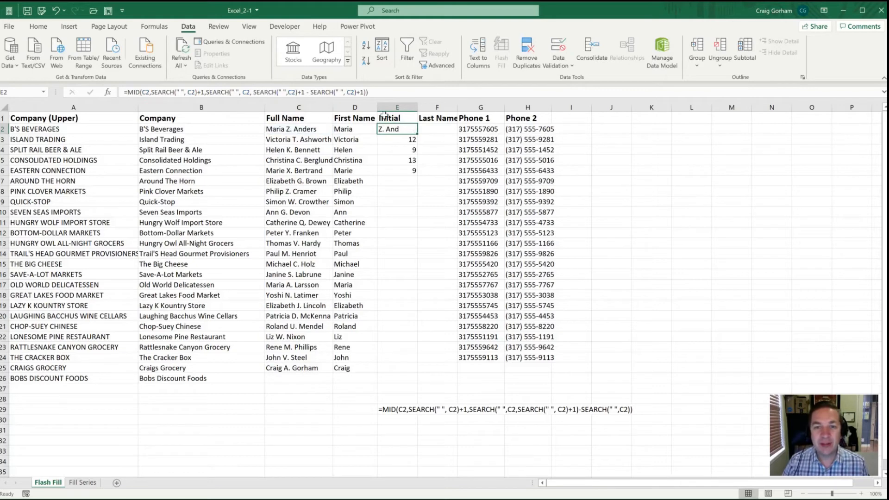
# Correct E2 to =MID(C2,SEARCH(" ", C2)+1,SEARCH(" ", C2, SEARCH(" ",C2)+1) - SEARCH(" ", C2)), closing the nested search before the subtraction
pyautogui.hotkey('ctrl', 'z')
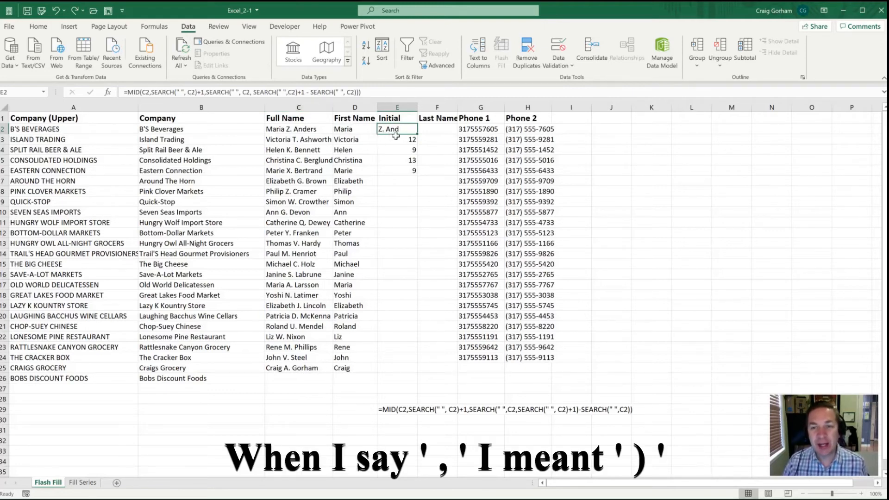
pyautogui.click(310, 93)
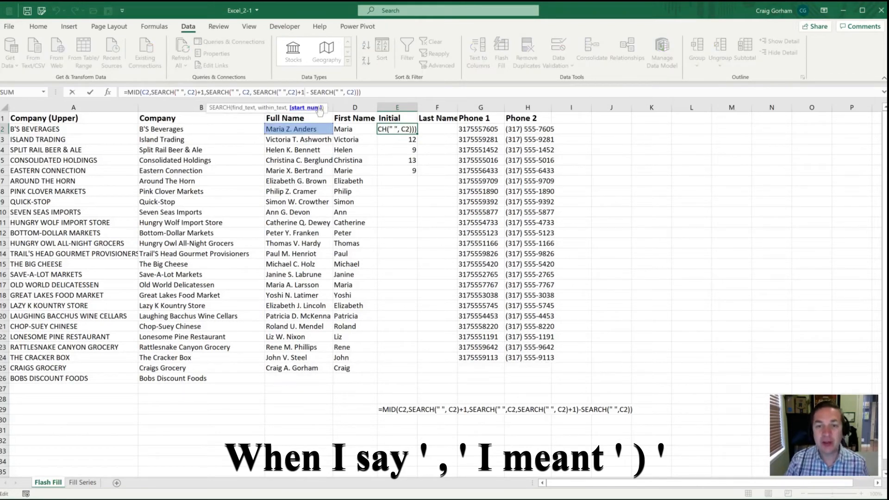
pyautogui.write(')')
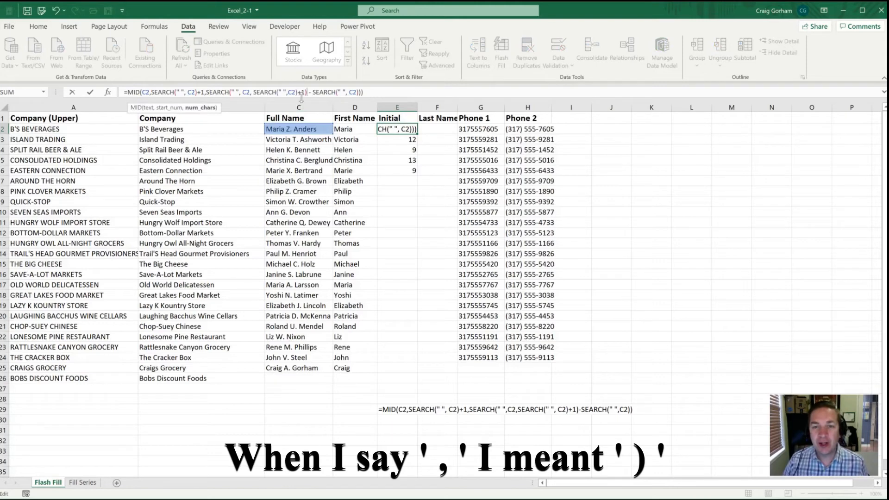
pyautogui.click(362, 92)
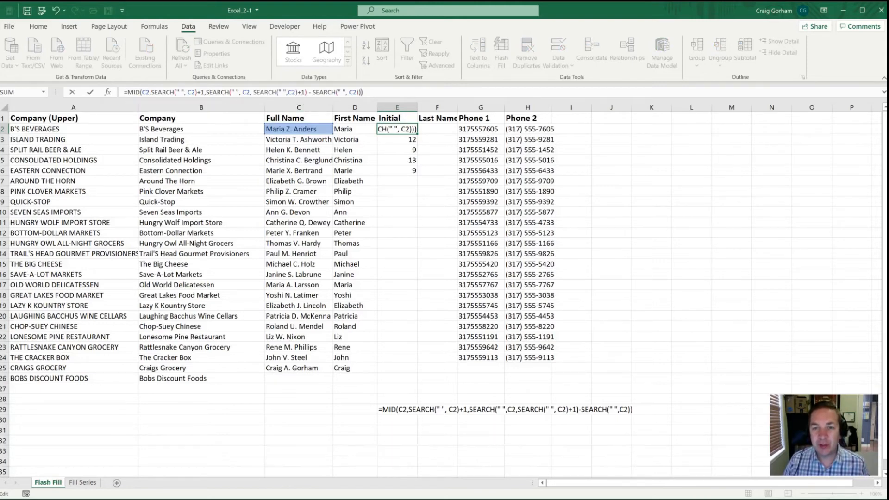
pyautogui.press('BackSpace')
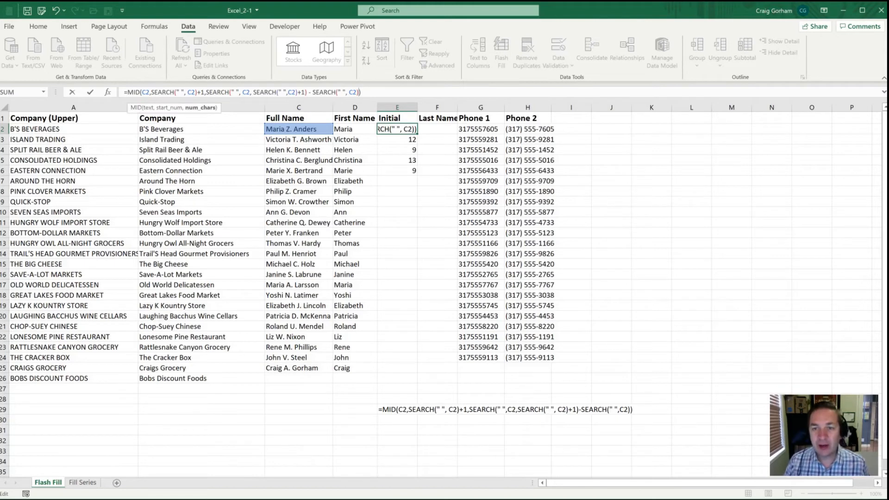
pyautogui.hotkey('ctrl', 'Return')
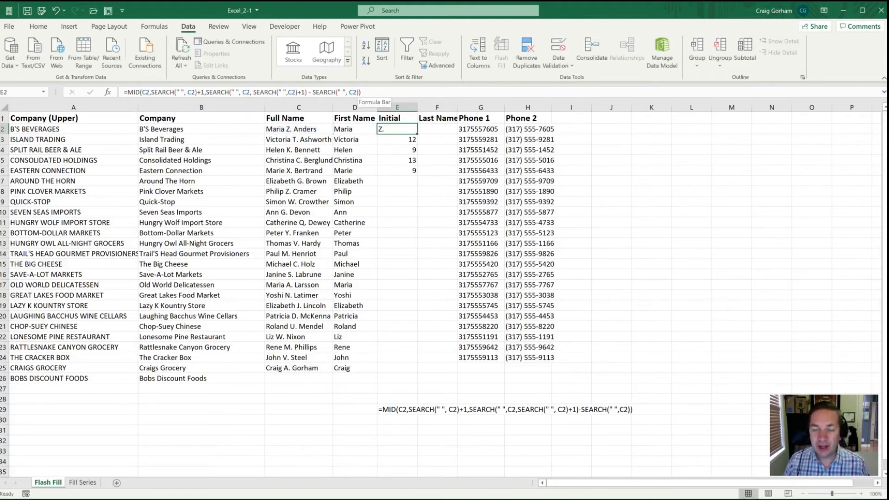
# Copy the E2 initial formula down the Initial column through E25
pyautogui.hotkey('ctrl', 'c')
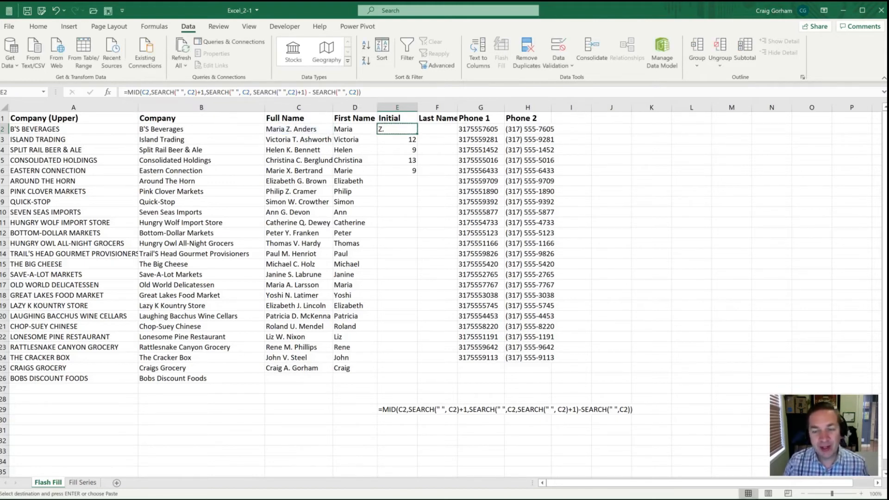
pyautogui.moveTo(397, 129); pyautogui.dragTo(398, 368)
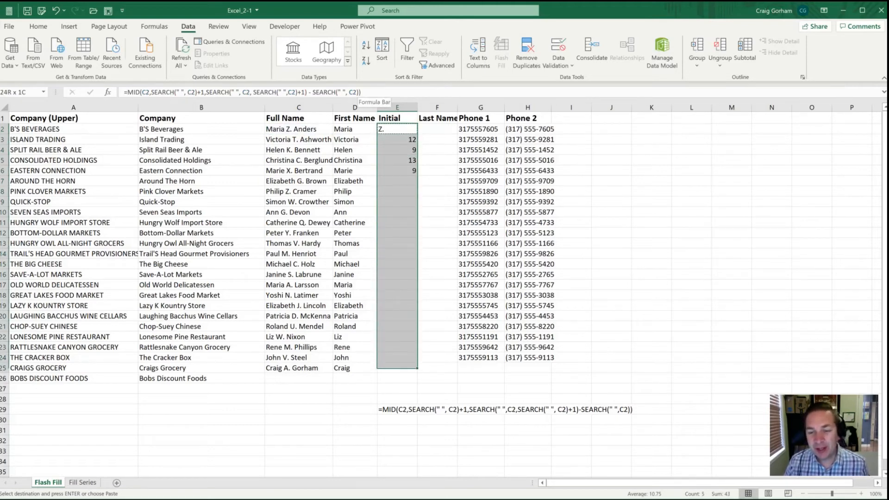
pyautogui.press('Return')
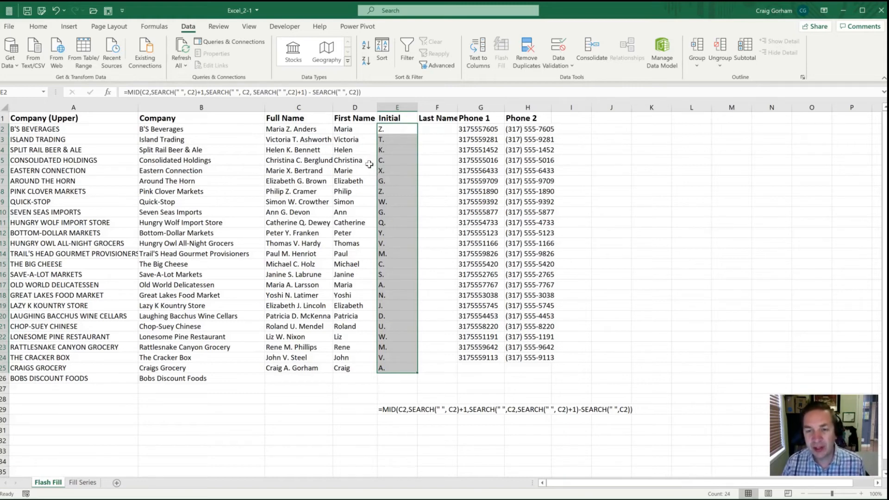
pyautogui.click(384, 175)
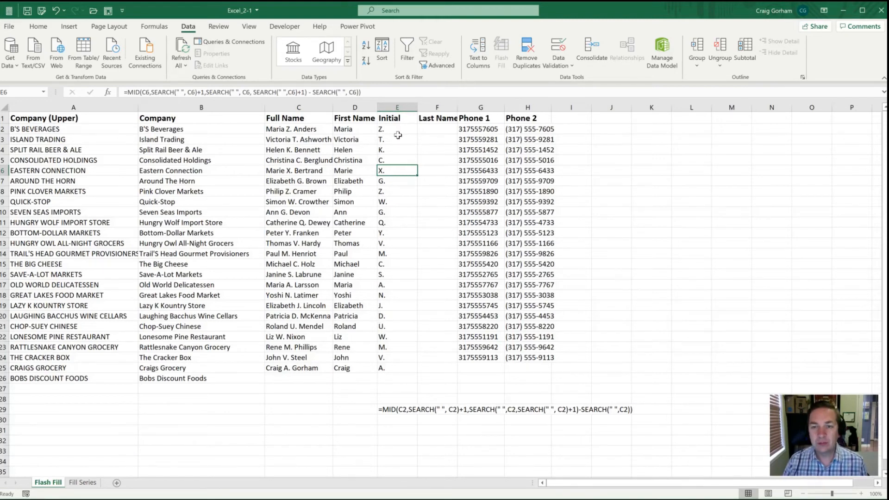
# Enter =SEARCH(".",C2) in F2, the first Last Name cell, to locate the period in the full name
pyautogui.click(423, 130)
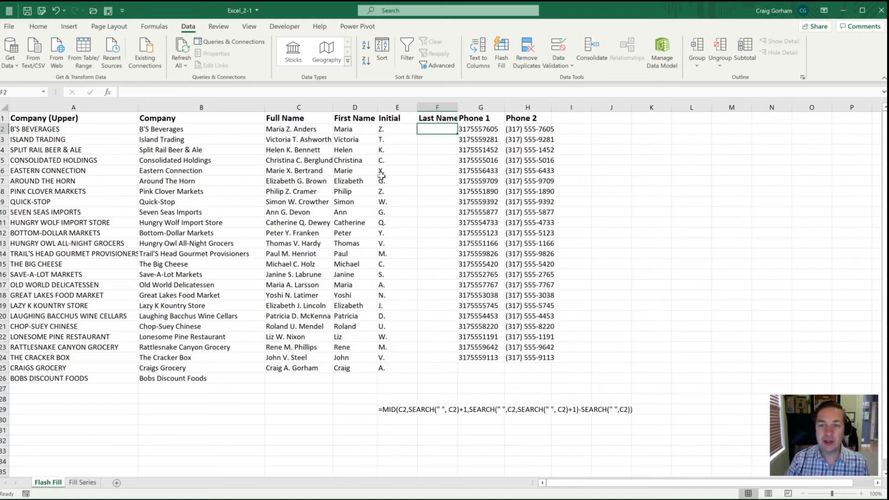
pyautogui.write('=sea')
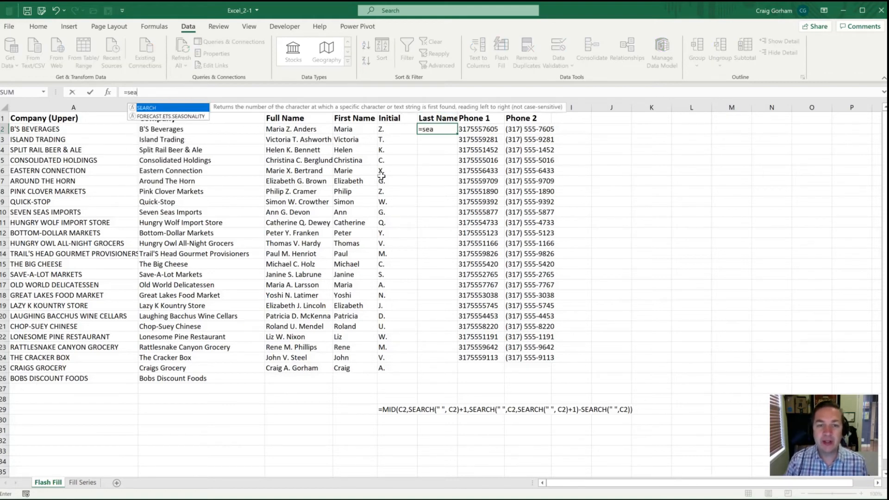
pyautogui.press('Tab')
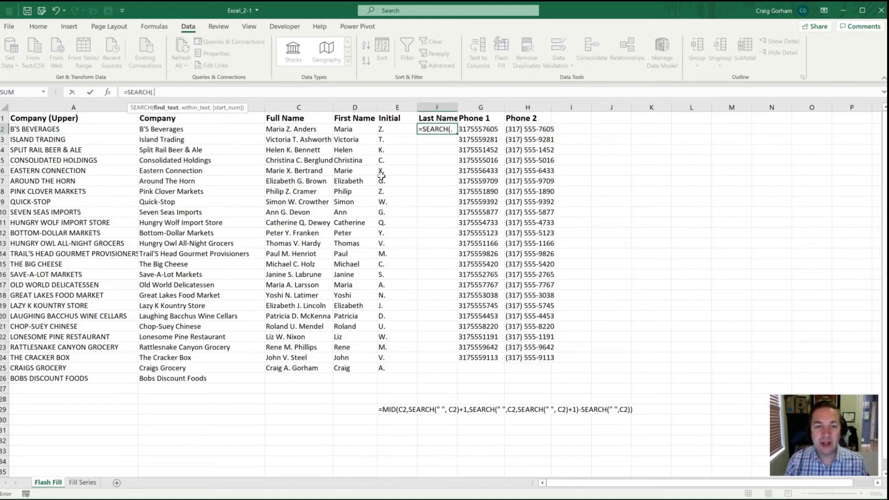
pyautogui.write('"."')
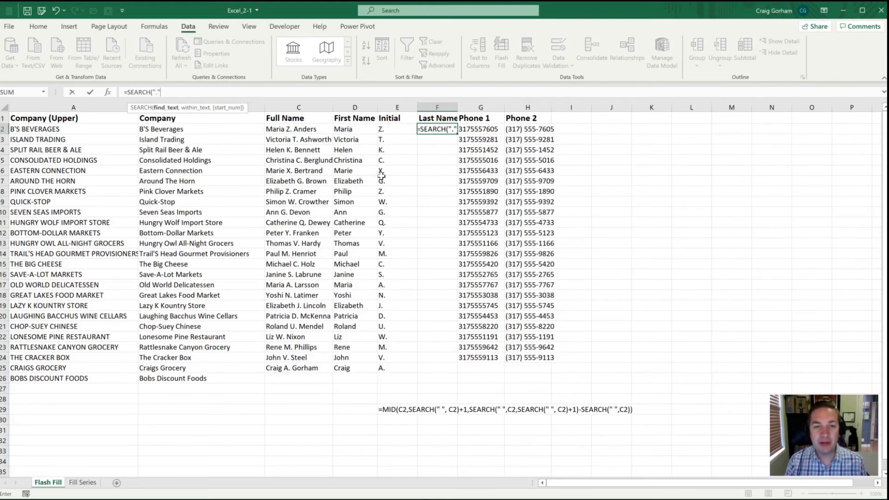
pyautogui.write(',')
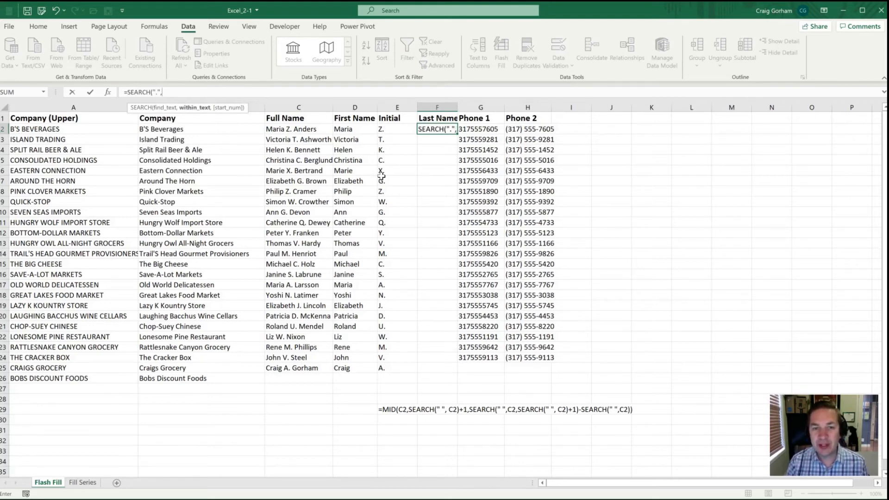
pyautogui.press('Left')
pyautogui.press('Left')
pyautogui.press('Left')
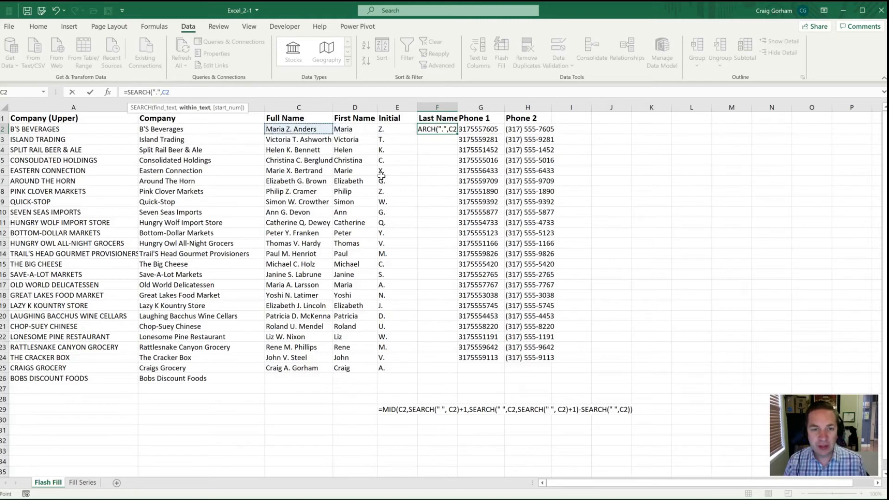
pyautogui.write(')')
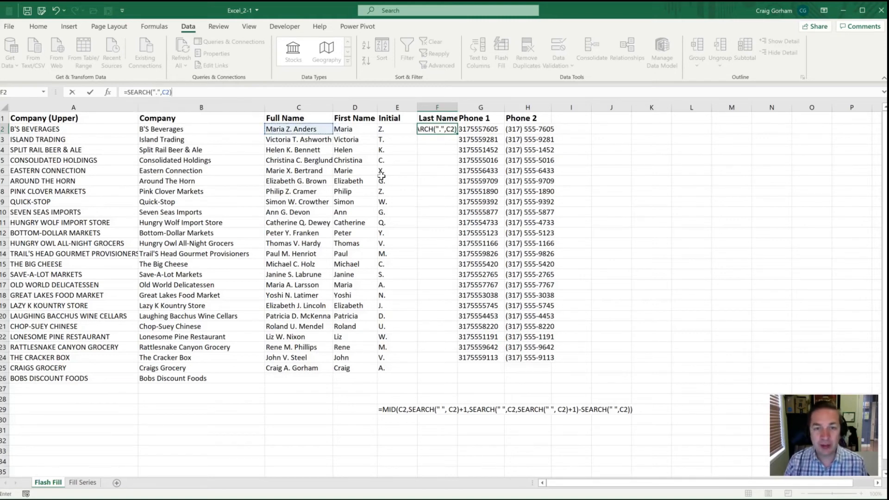
pyautogui.hotkey('ctrl', 'Return')
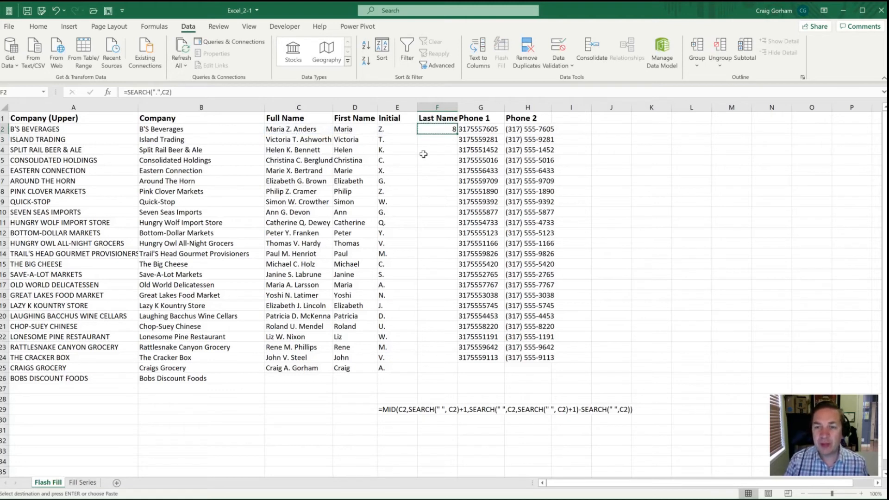
# Fill the period search formula from F2 down through F5
pyautogui.hotkey('shift', 'Down')
pyautogui.hotkey('shift', 'Down')
pyautogui.hotkey('shift', 'Down')
pyautogui.hotkey('ctrl', 'd')
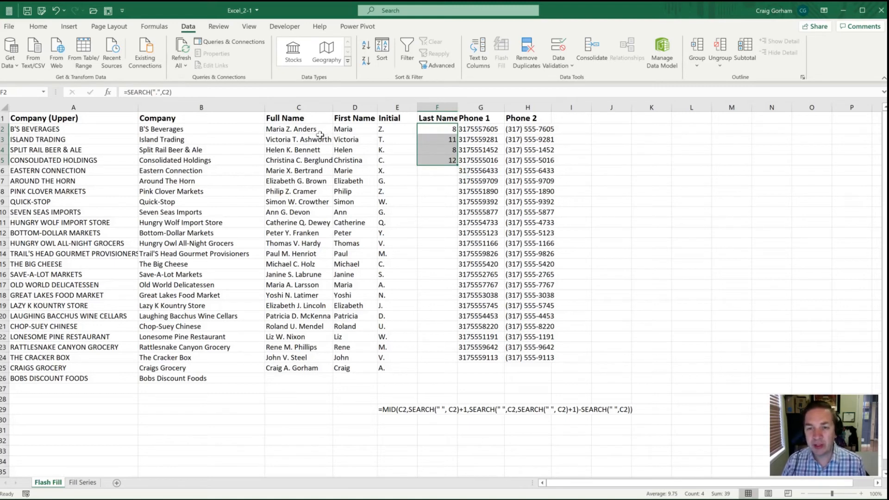
# Insert a MID function ahead of the period search in F2, with C2 as its text argument
pyautogui.click(128, 92)
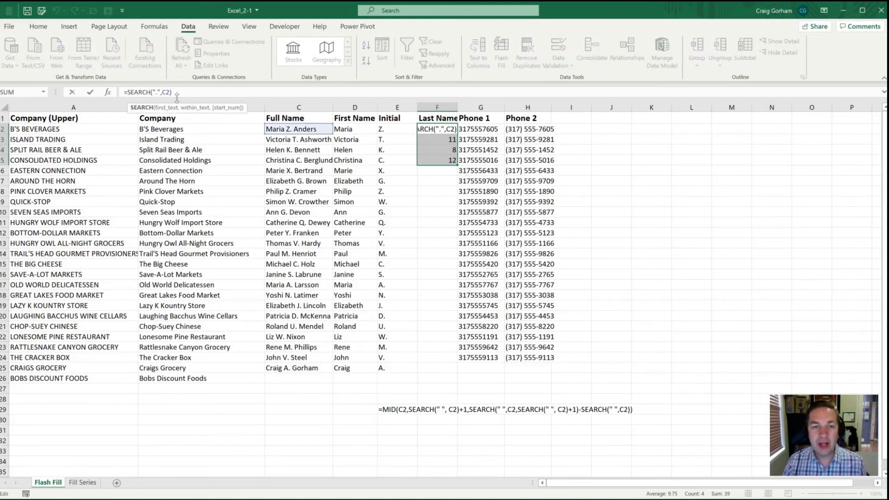
pyautogui.press('Left')
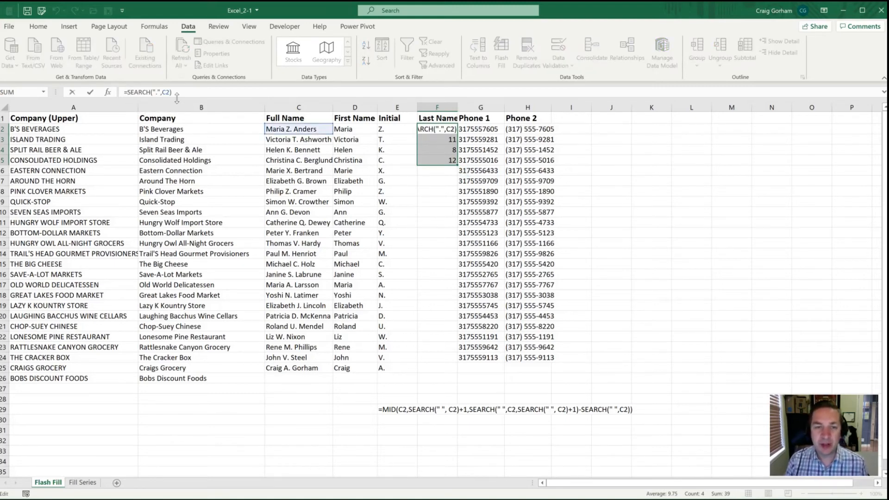
pyautogui.write('mid')
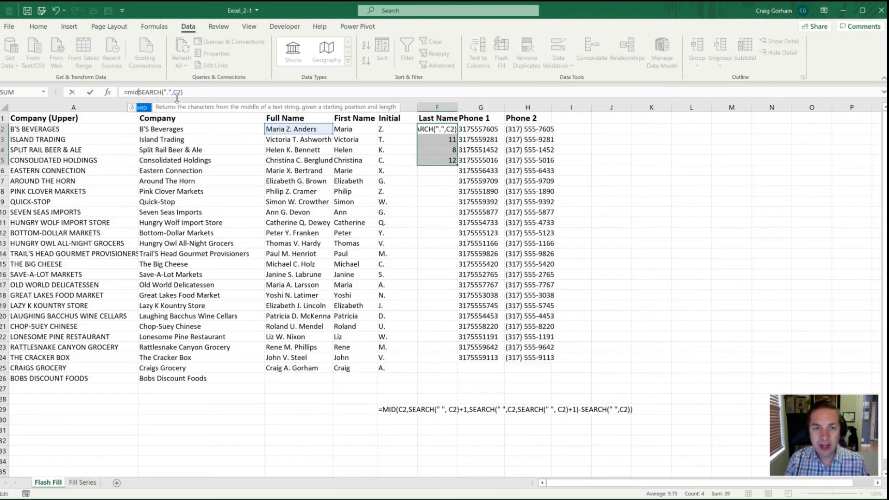
pyautogui.press('Tab')
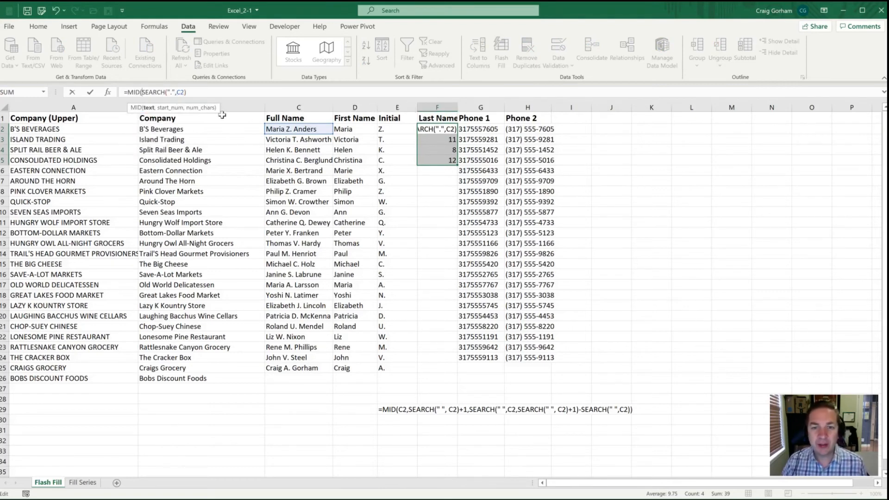
pyautogui.click(279, 131)
pyautogui.write(',')
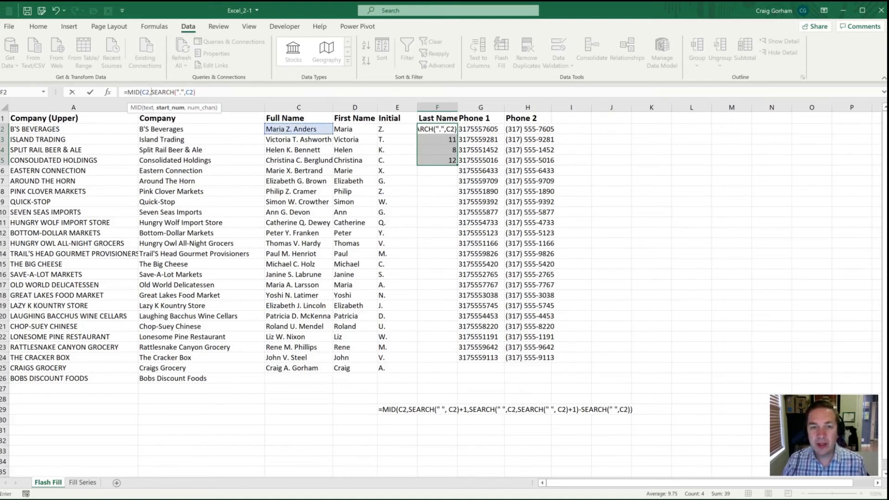
# Complete the MID start position in F2 by adding +2 after SEARCH(".",C2), and move on to the num_chars argument
pyautogui.click(212, 97)
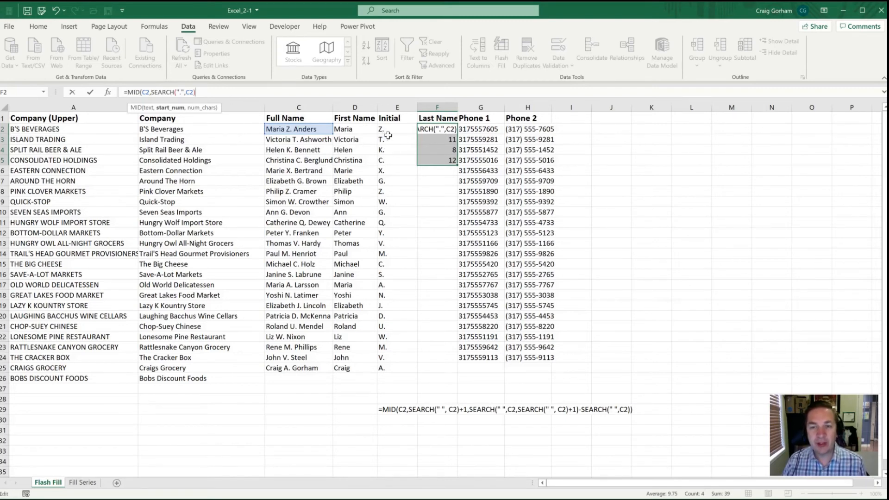
pyautogui.write('+')
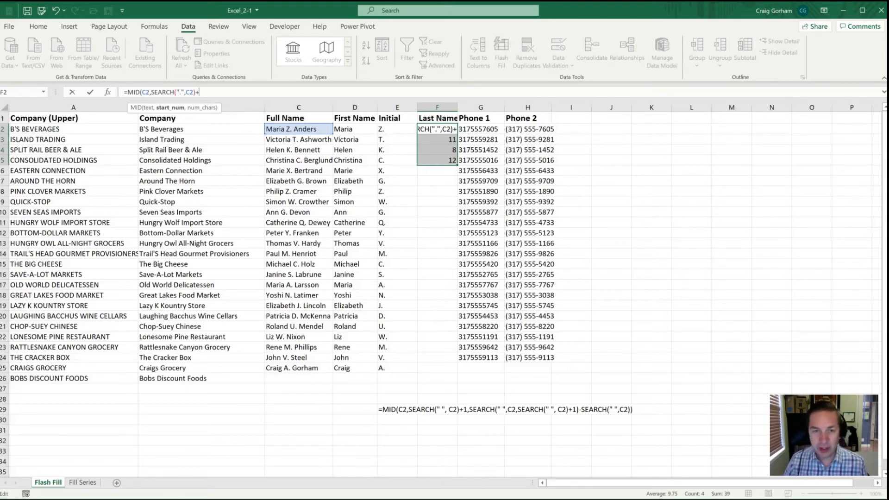
pyautogui.write('2')
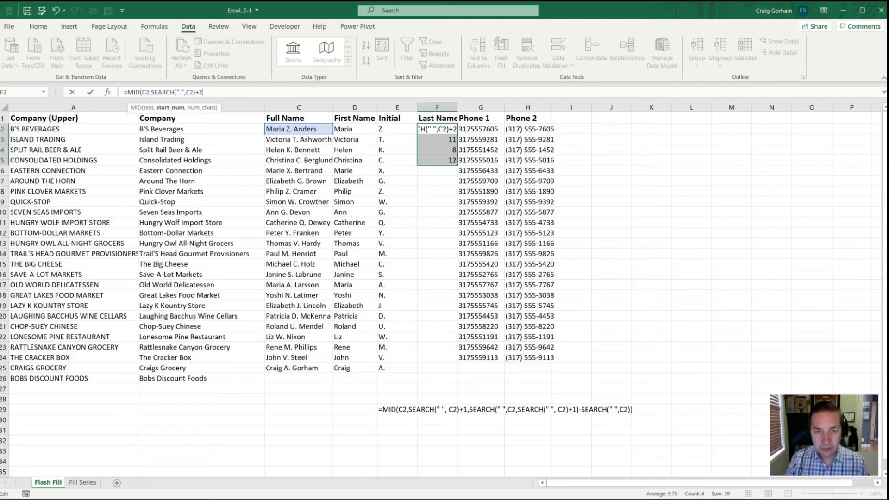
pyautogui.write(',')
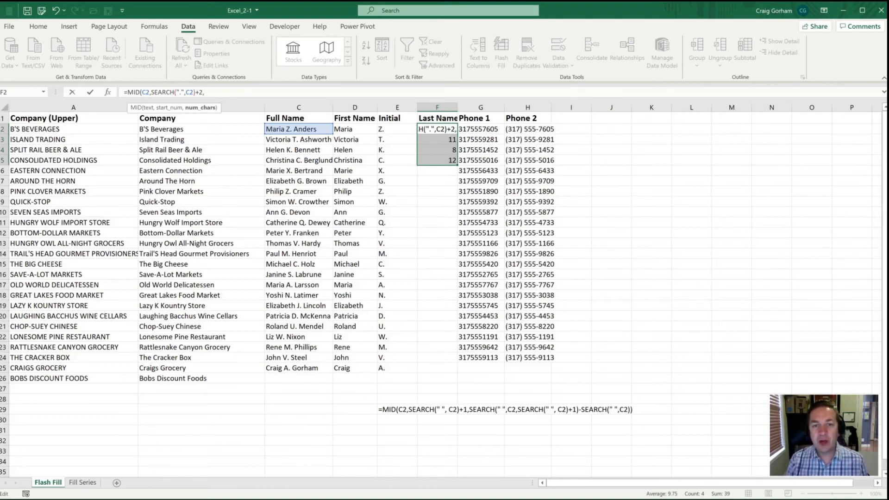
# Begin the num_chars argument of the F2 MID formula with LEN(C2)
pyautogui.write('le')
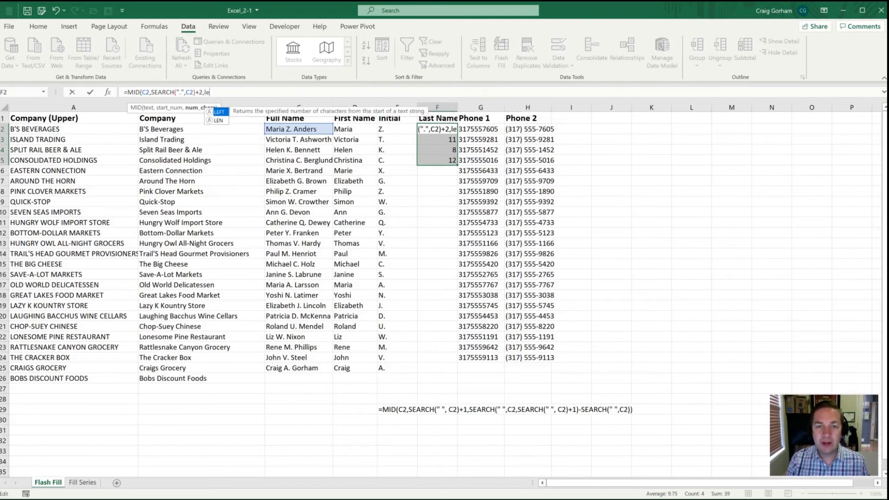
pyautogui.write('n')
pyautogui.press('Tab')
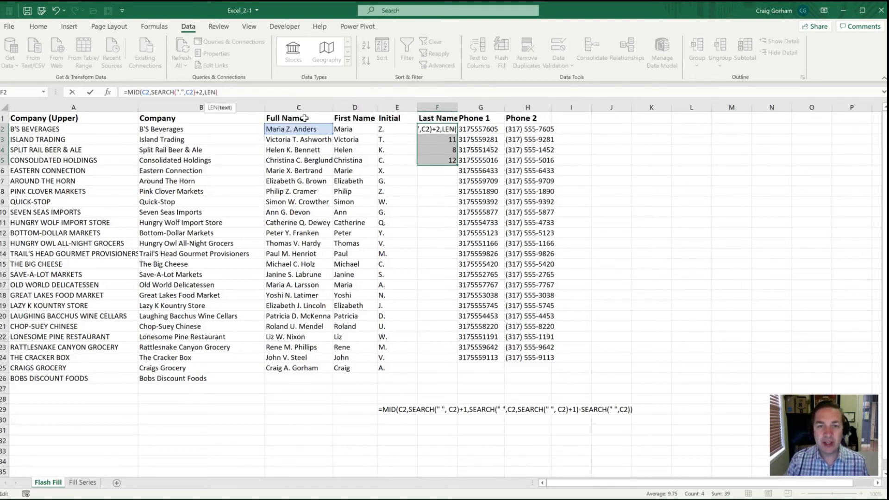
pyautogui.write('C2')
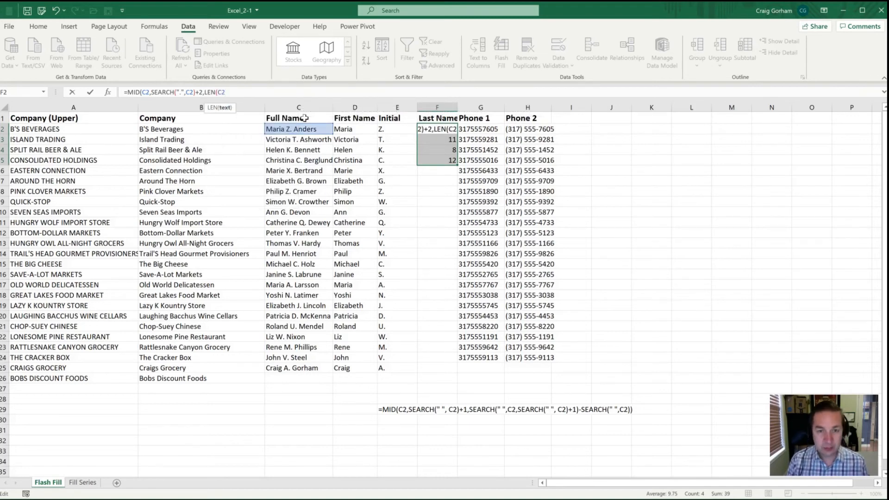
pyautogui.write(')')
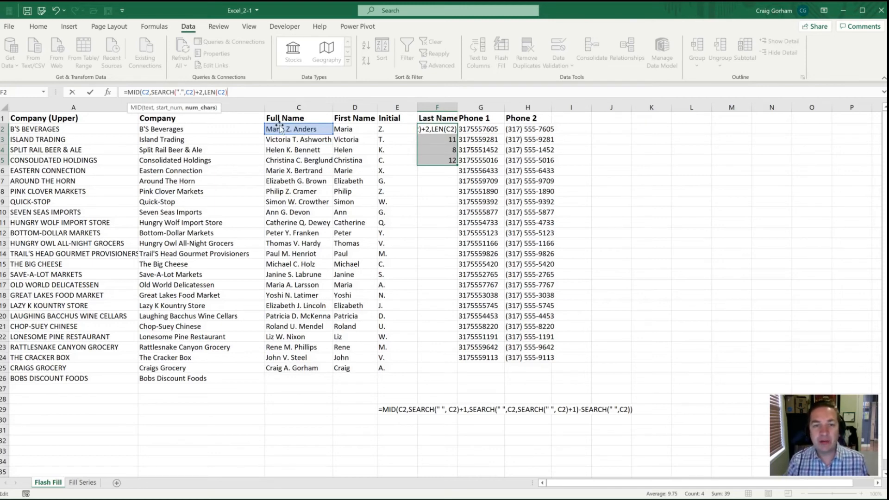
# Finish F2's num_chars argument as LEN(C2)-SEARCH(".",C2)+2 and enter the formula, accepting the suggested parenthesis correction
pyautogui.write('- SEARCH(')
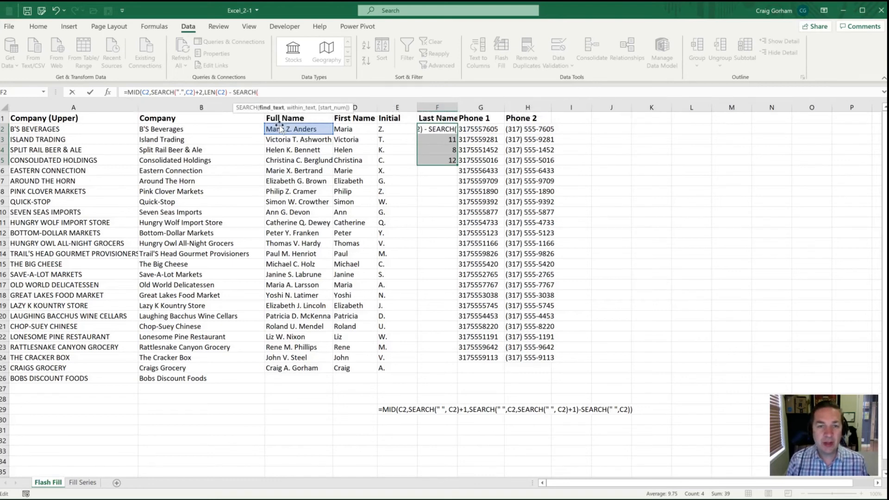
pyautogui.write('".",C')
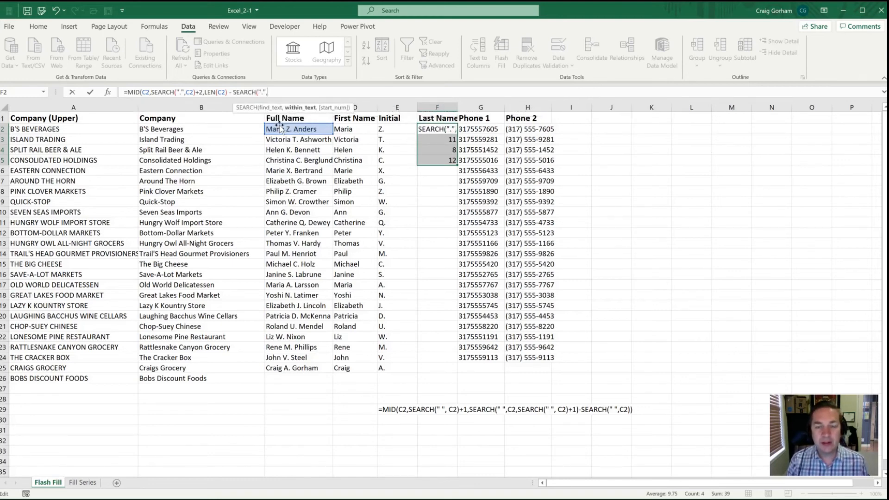
pyautogui.write('2')
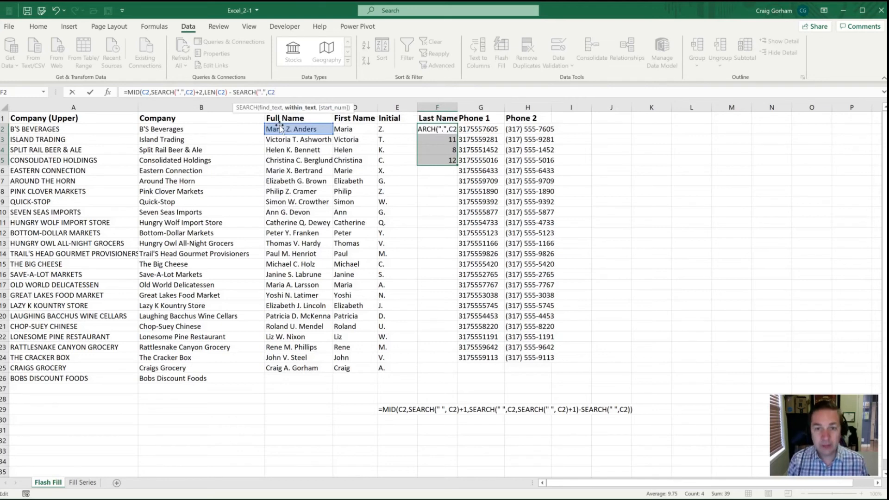
pyautogui.write(')+')
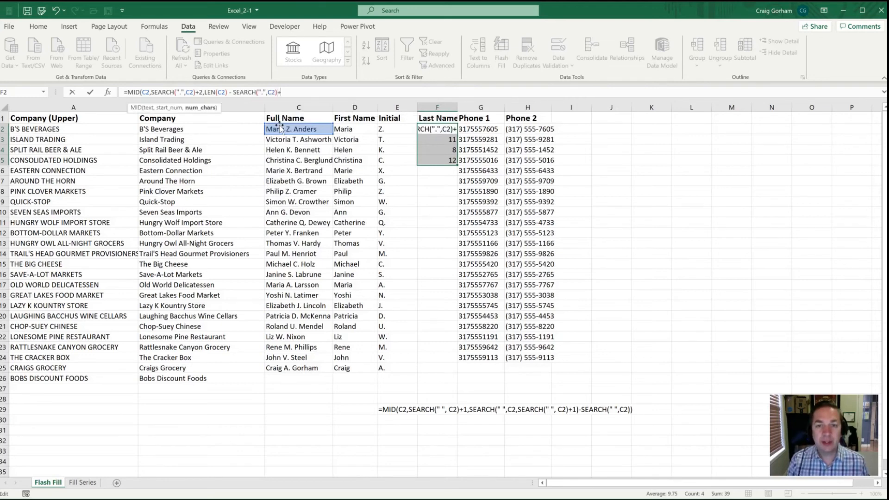
pyautogui.write('2))')
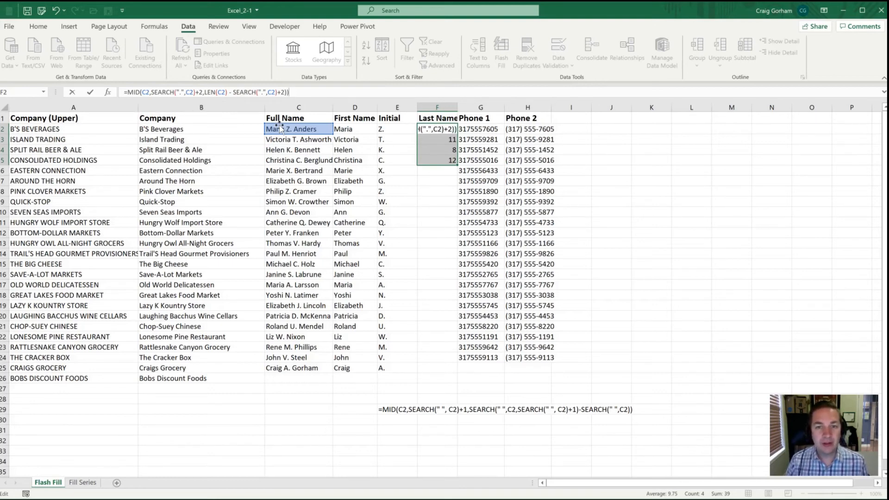
pyautogui.press('Return')
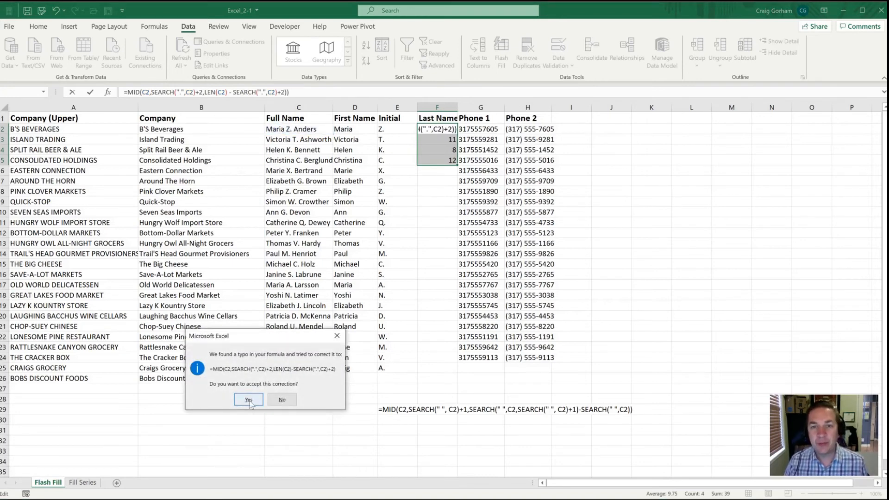
pyautogui.click(249, 399)
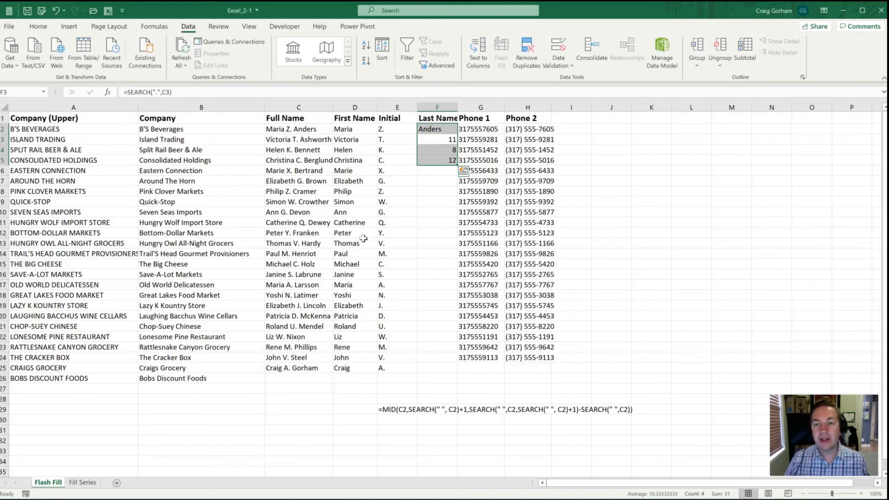
# Review the MID arguments of the F2 formula and copy it down the Last Name column through F25
pyautogui.click(425, 130)
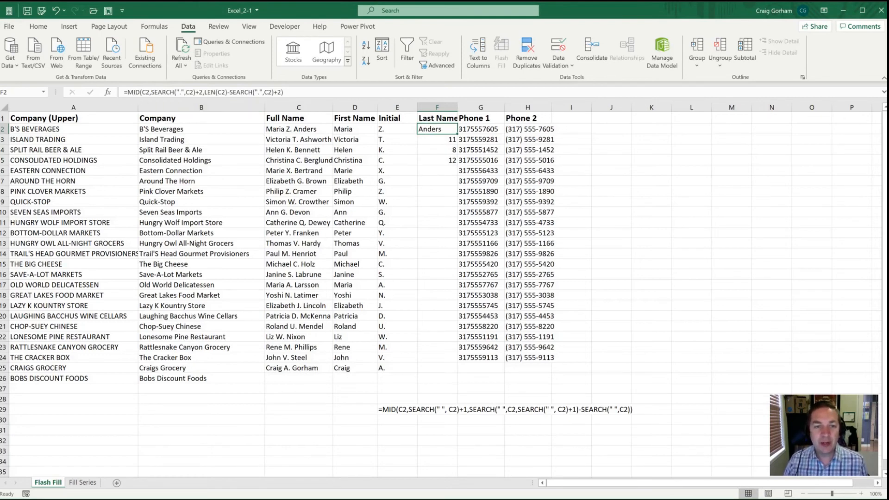
pyautogui.click(127, 92)
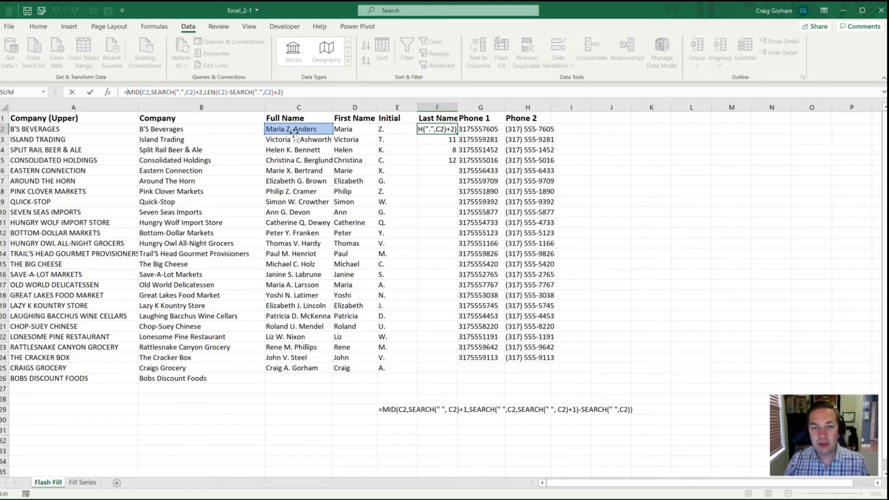
pyautogui.click(149, 92)
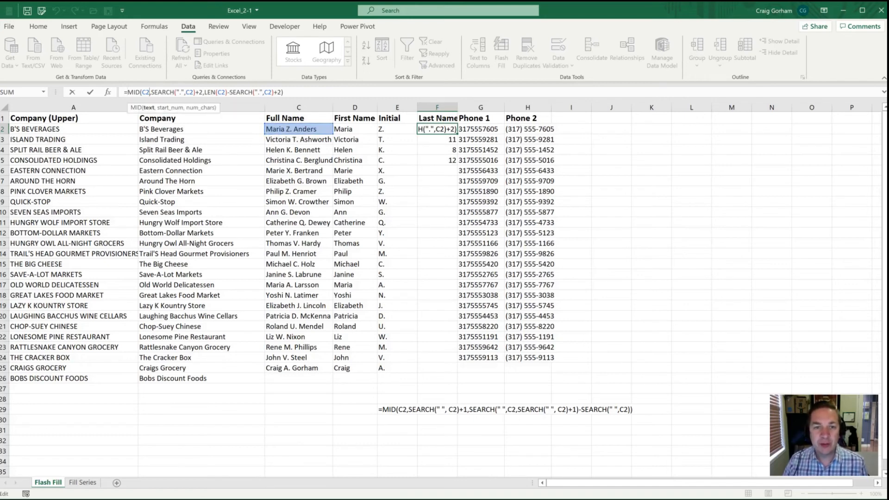
pyautogui.click(168, 109)
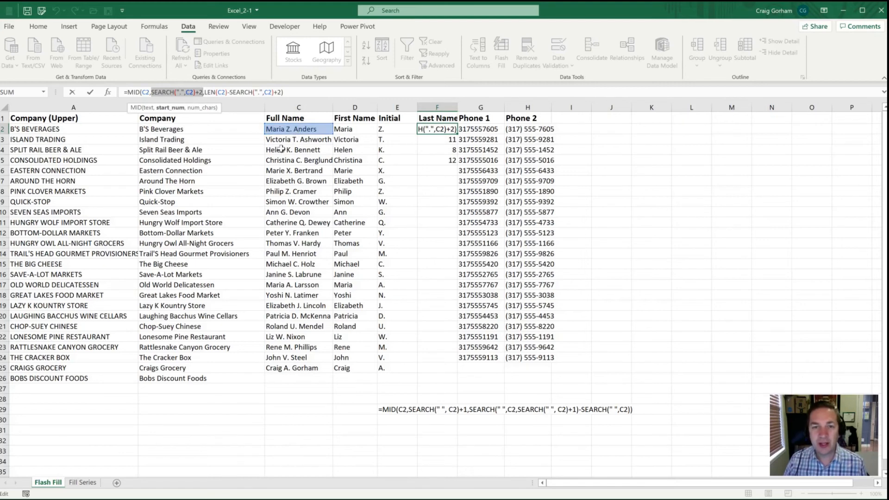
pyautogui.click(198, 109)
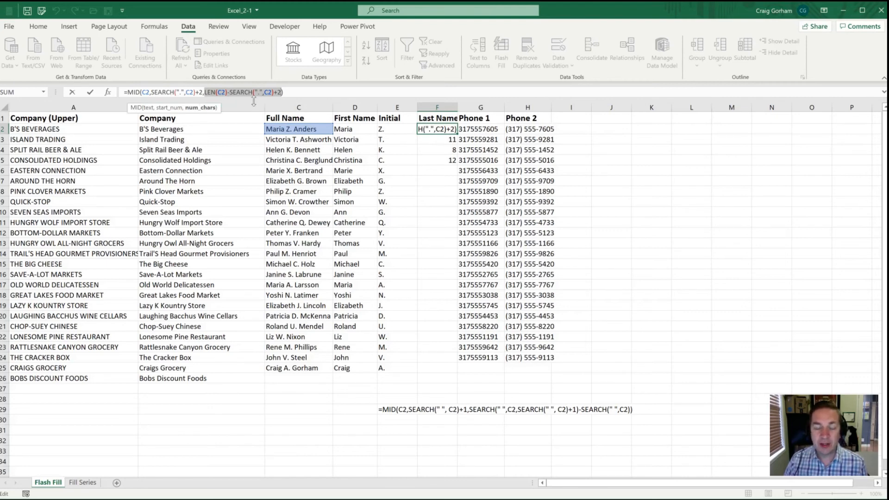
pyautogui.hotkey('ctrl', 'Return')
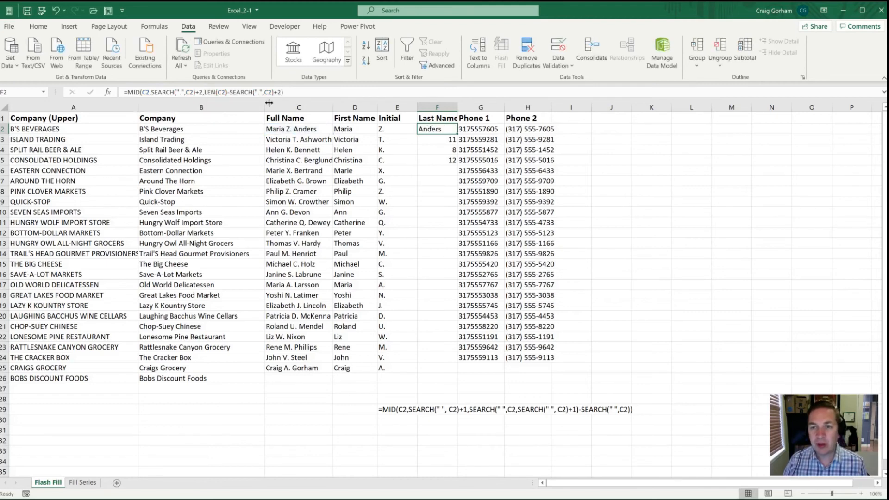
pyautogui.moveTo(457, 134); pyautogui.dragTo(458, 372)
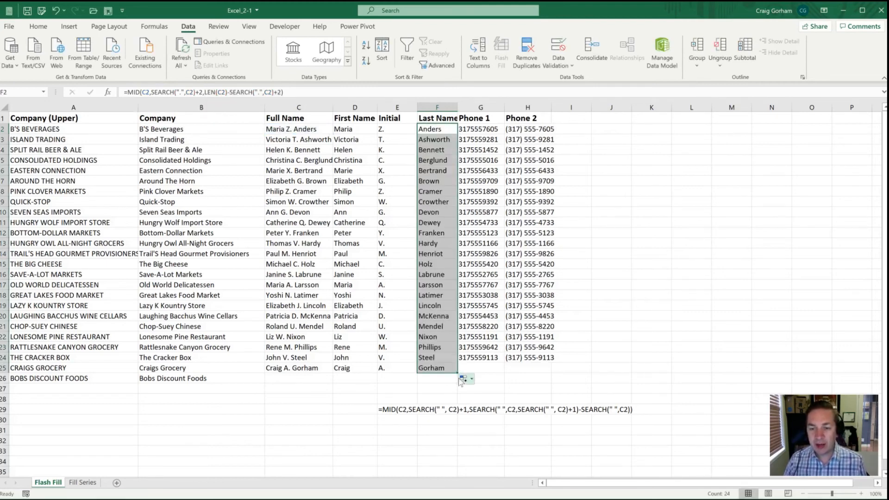
# Change the middle initial and last name of the full name in C4 to test the dynamic name formulas
pyautogui.click(297, 149)
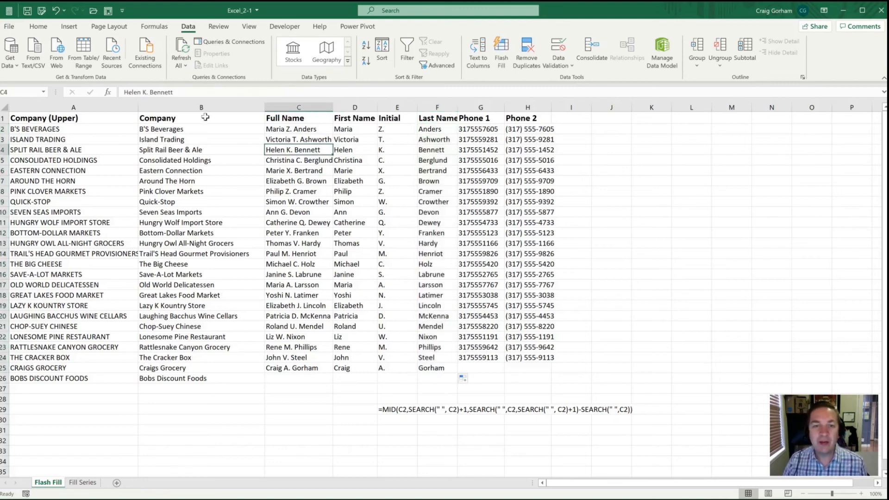
pyautogui.moveTo(157, 92); pyautogui.dragTo(174, 92)
pyautogui.write('J')
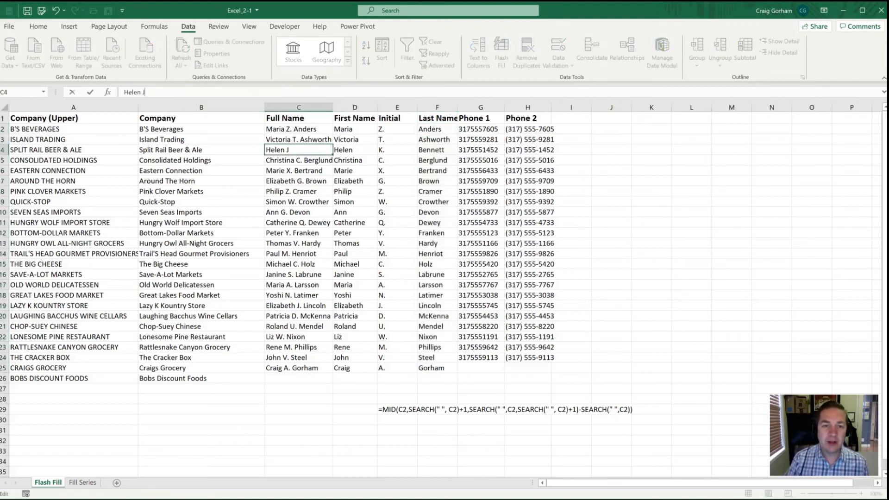
pyautogui.write('. Smith')
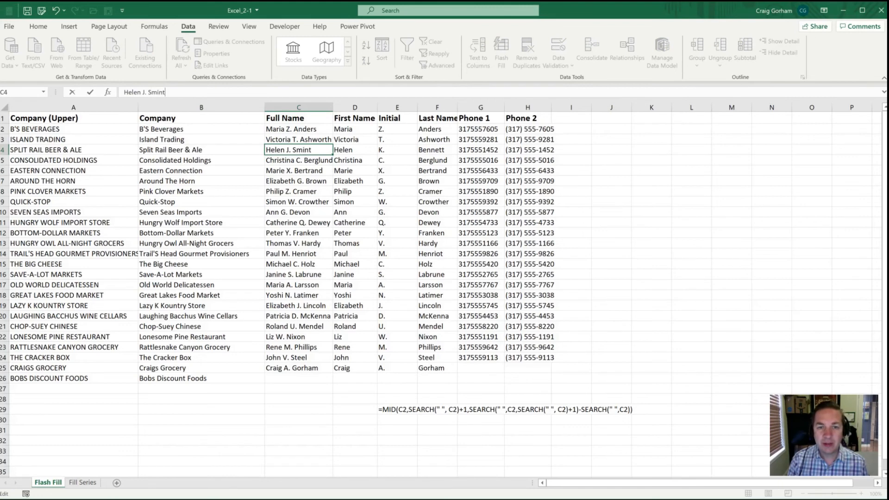
pyautogui.press('Return')
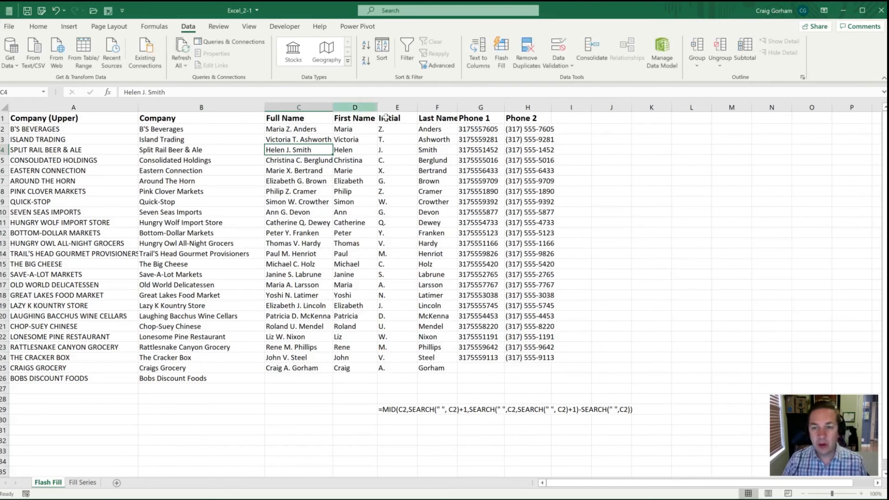
pyautogui.click(368, 142)
pyautogui.click(434, 150)
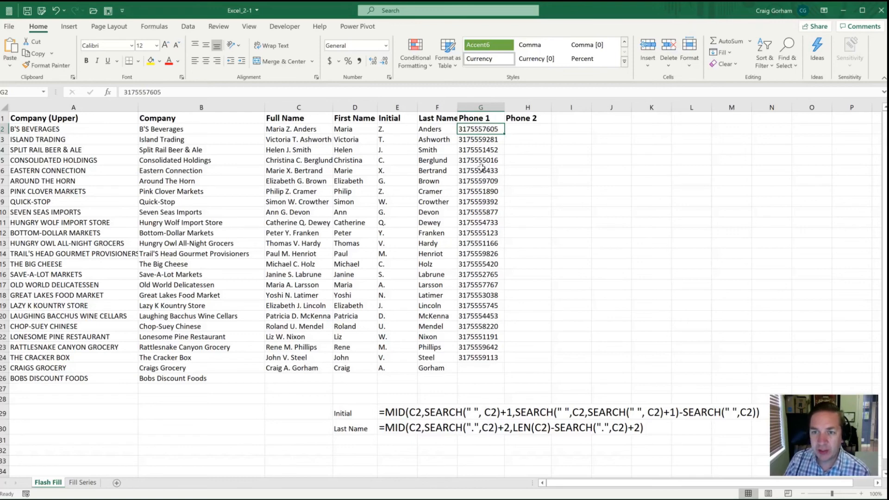
# Apply the Special number format Phone Number to G2, the first Phone 1 cell
pyautogui.click(484, 202)
pyautogui.click(481, 131)
pyautogui.moveTo(480, 131); pyautogui.dragTo(466, 150)
pyautogui.click(474, 139)
pyautogui.click(478, 130)
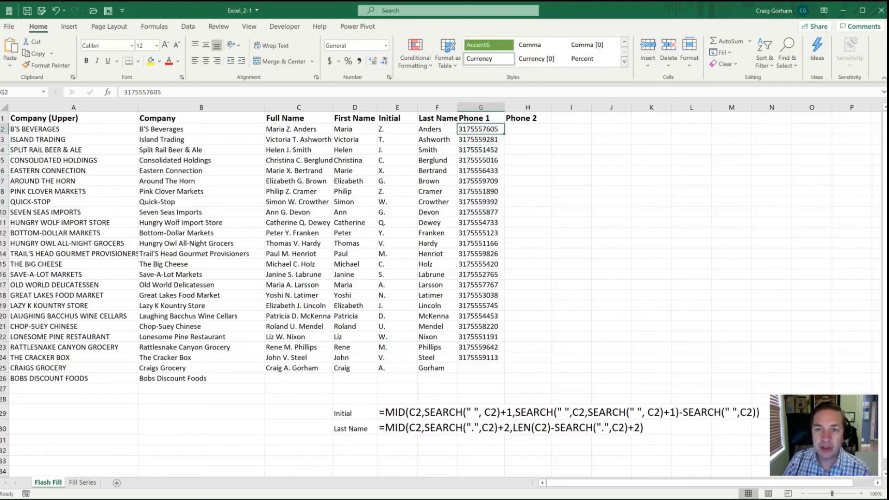
pyautogui.click(386, 46)
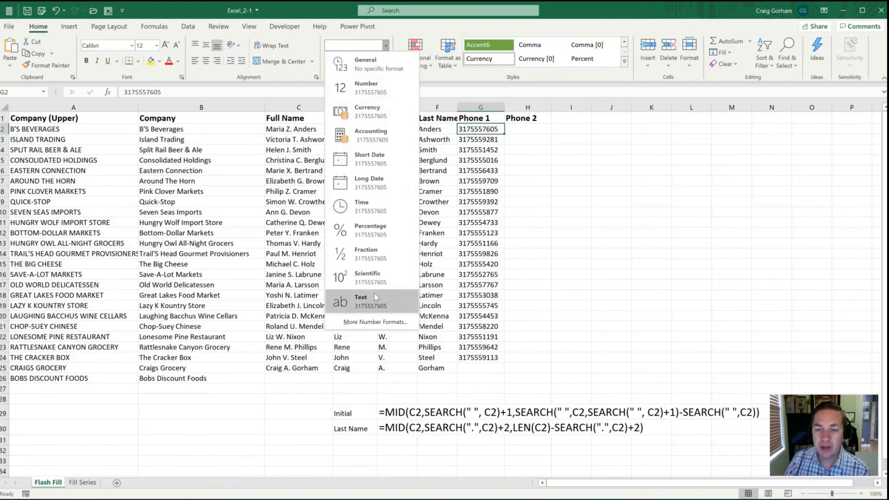
pyautogui.click(375, 322)
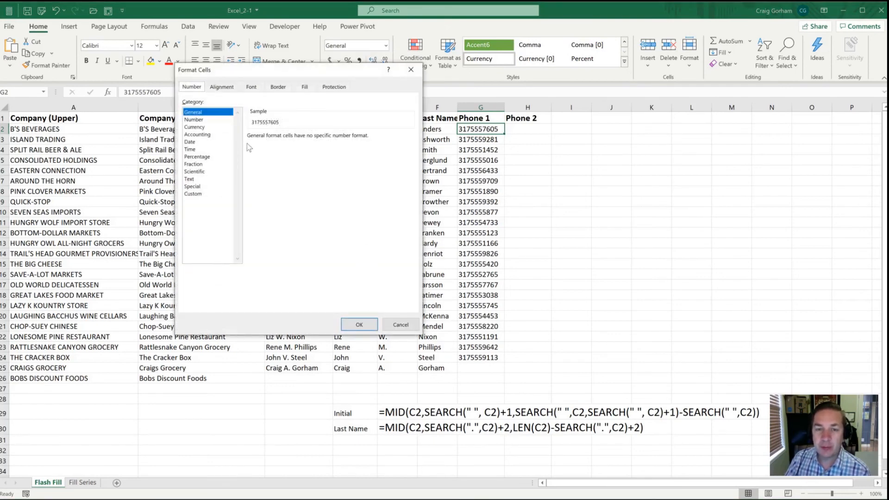
pyautogui.click(194, 187)
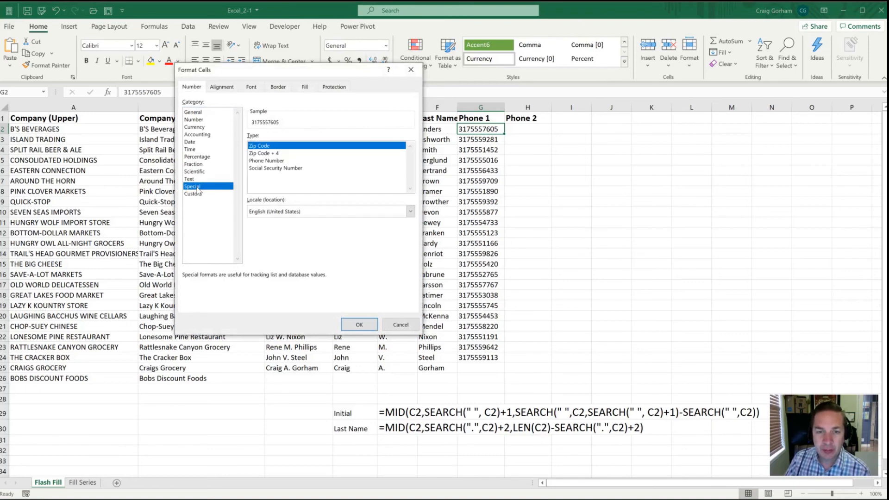
pyautogui.click(259, 162)
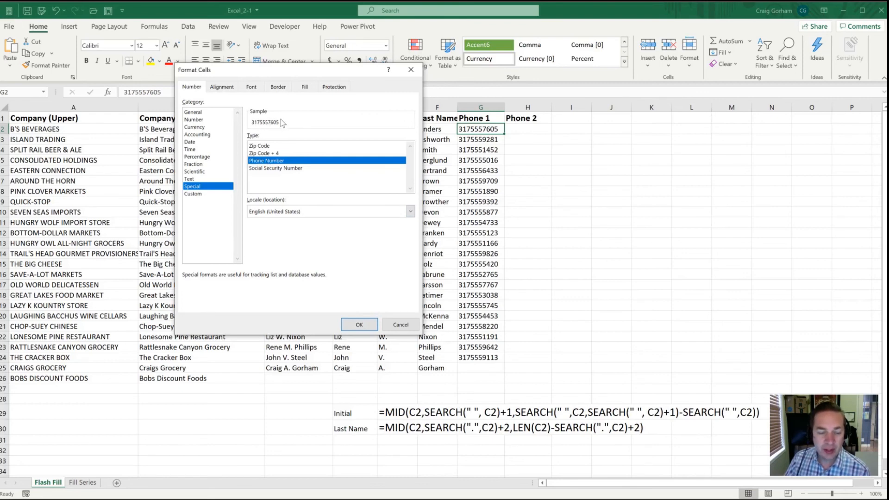
pyautogui.click(358, 321)
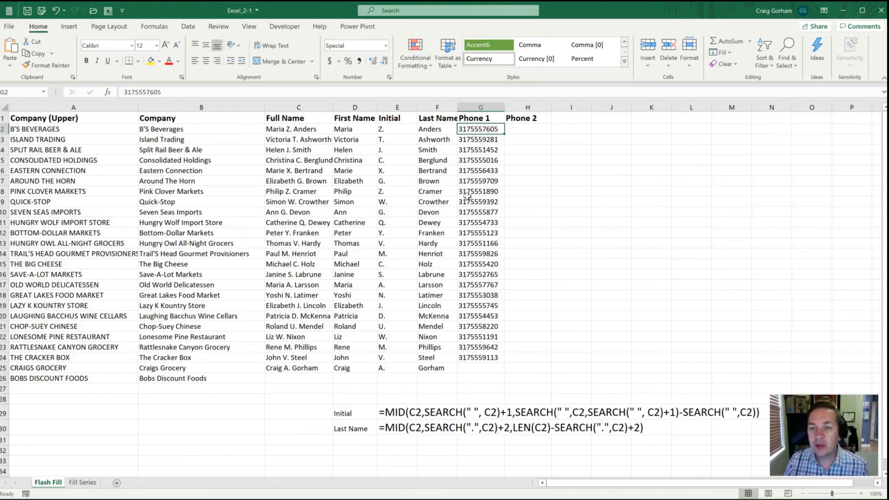
# Enter the formula =G2 in H2, the first cell of the Phone 2 column, to reference Phone 1
pyautogui.press('Right')
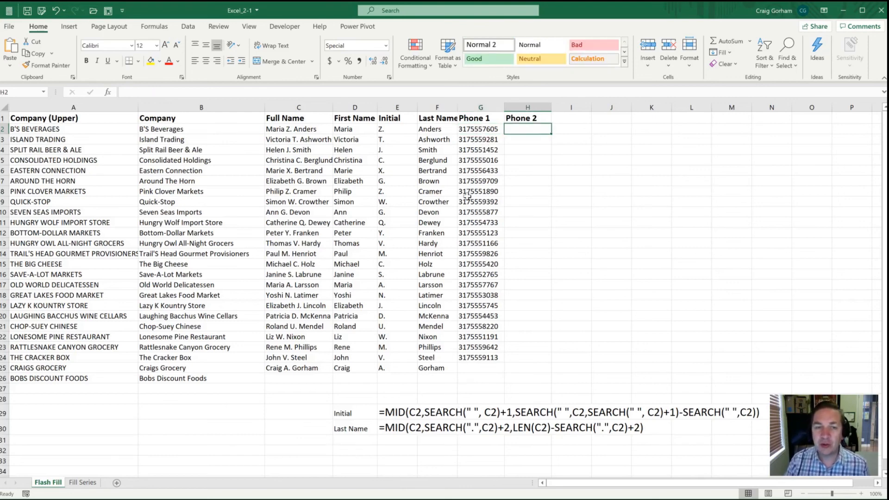
pyautogui.write('=')
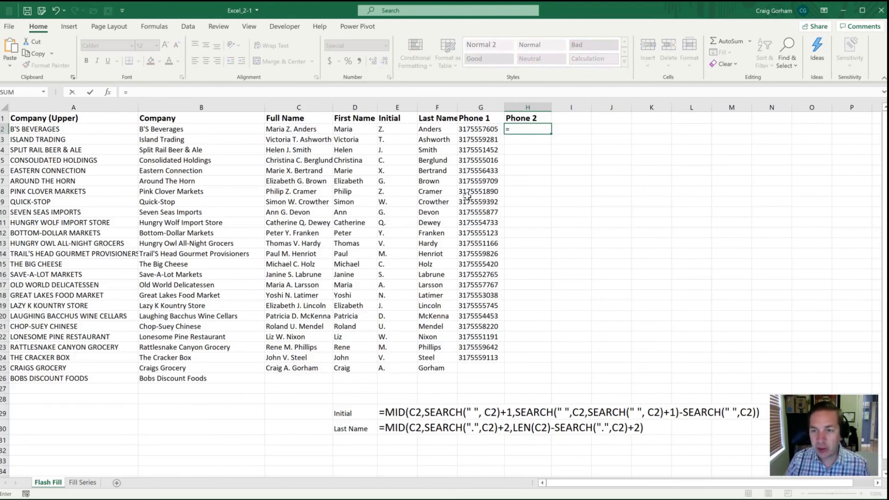
pyautogui.press('Left')
pyautogui.press('Return')
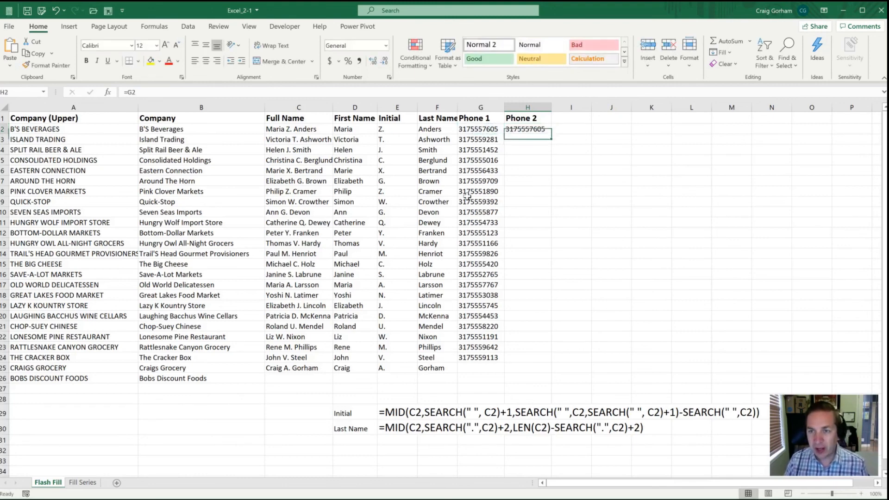
# Apply the Special number format Phone Number to H2
pyautogui.press('Up')
pyautogui.click(385, 46)
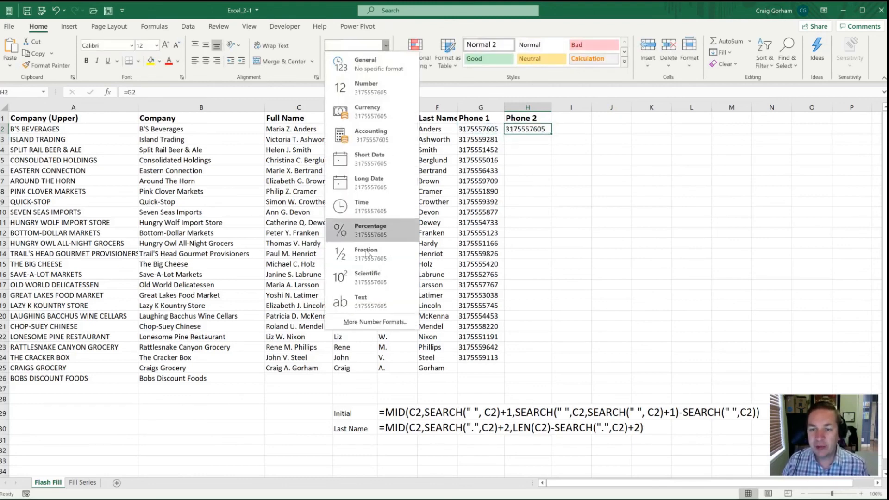
pyautogui.click(361, 321)
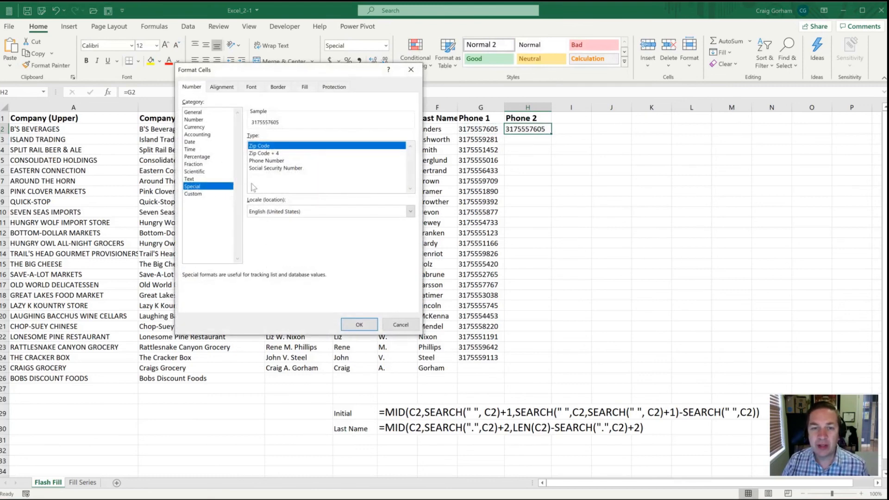
pyautogui.click(265, 162)
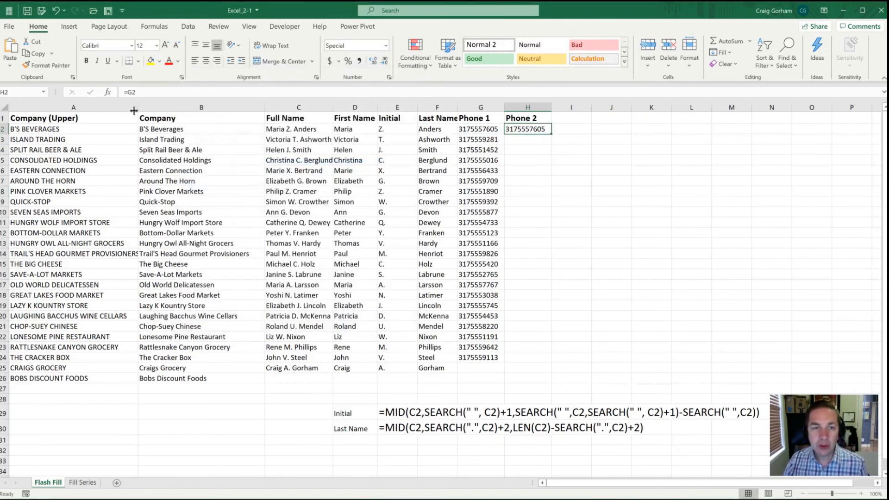
# Wrap the G2 reference in H2 in the VALUE function so the formula reads =VALUE(G2)
pyautogui.press('F2')
pyautogui.press('Left')
pyautogui.press('Left')
pyautogui.write('VALUE(G2')
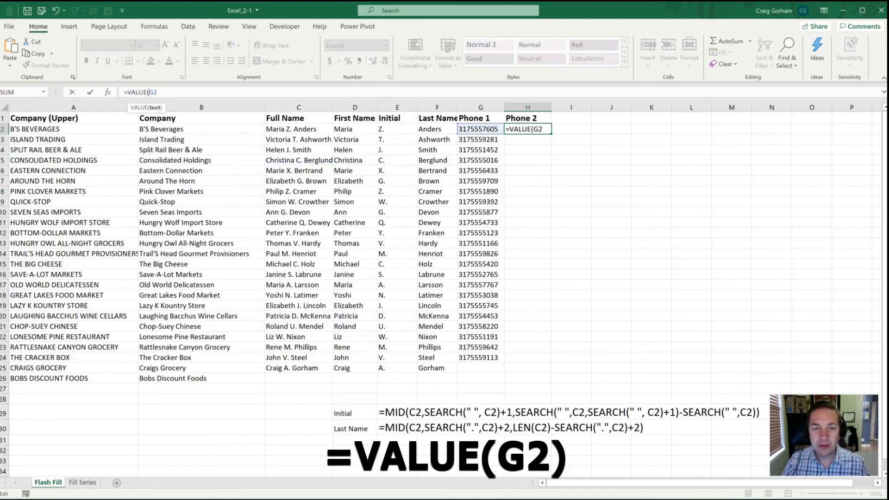
pyautogui.write(')')
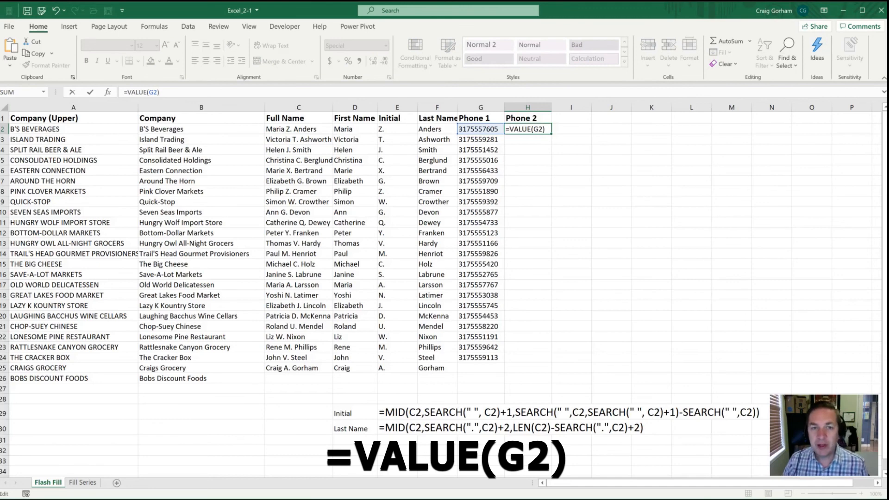
pyautogui.hotkey('ctrl', 'Return')
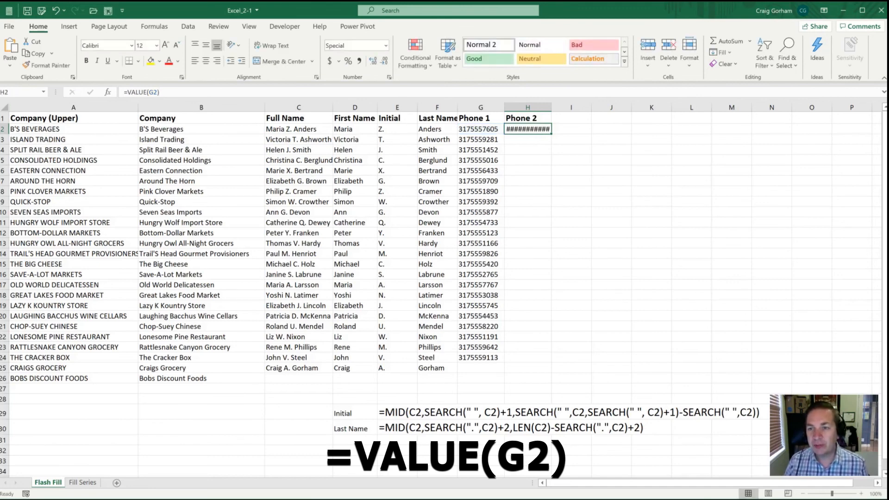
# Autofit the width of column H and copy the H2 formula down the Phone 2 column through H24
pyautogui.doubleClick(552, 107)
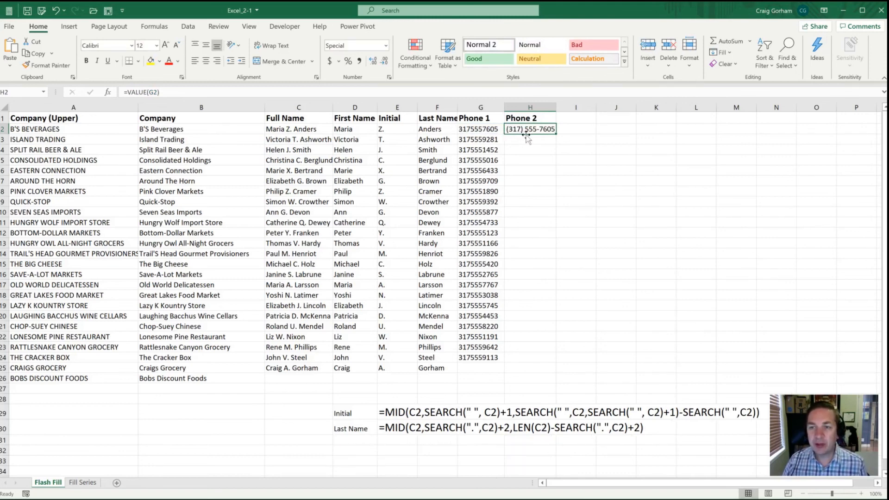
pyautogui.moveTo(556, 134); pyautogui.dragTo(562, 362)
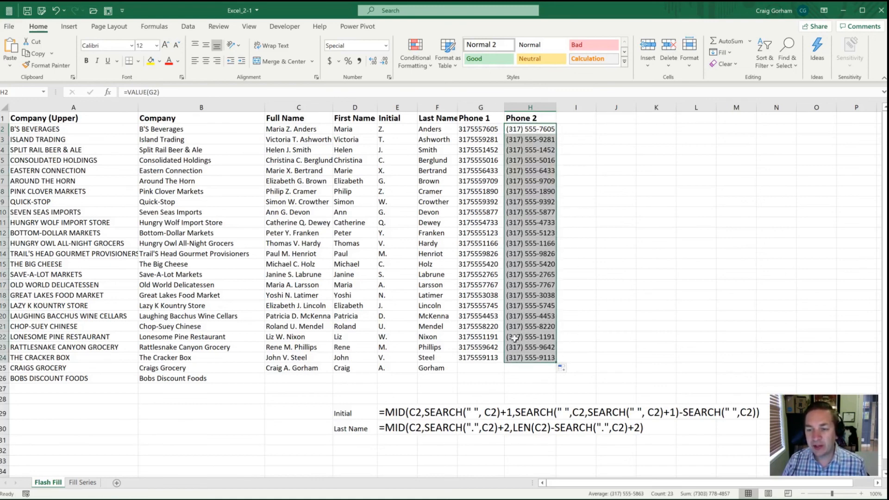
# Change the last digit of the phone number in G2 to 6 to test the Phone 2 formula, and autofit column G
pyautogui.click(462, 135)
pyautogui.click(161, 92)
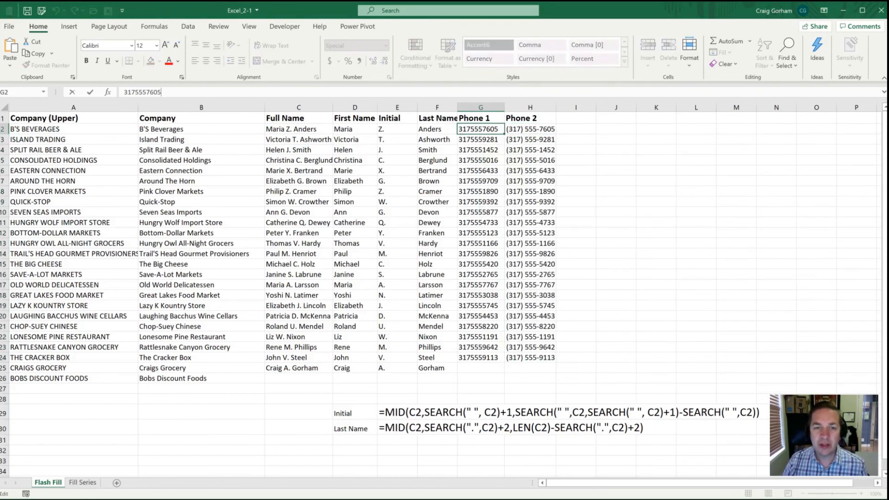
pyautogui.press('BackSpace')
pyautogui.write('6')
pyautogui.hotkey('ctrl', 'Return')
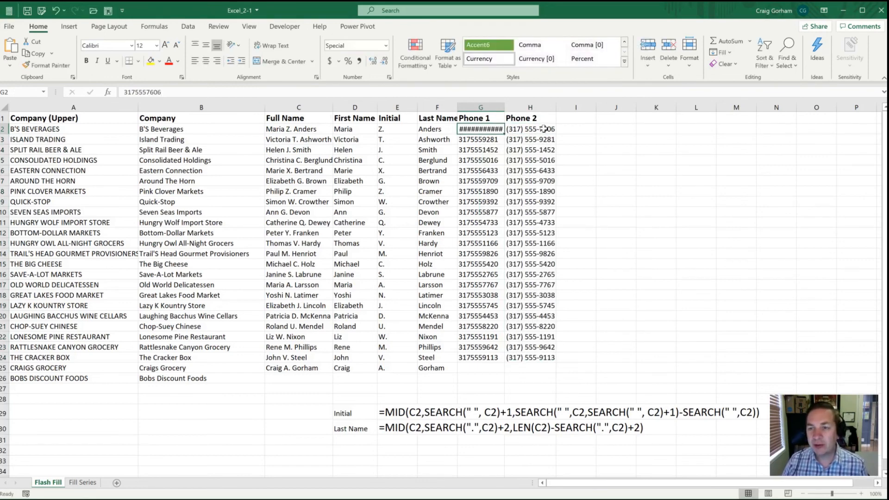
pyautogui.doubleClick(504, 107)
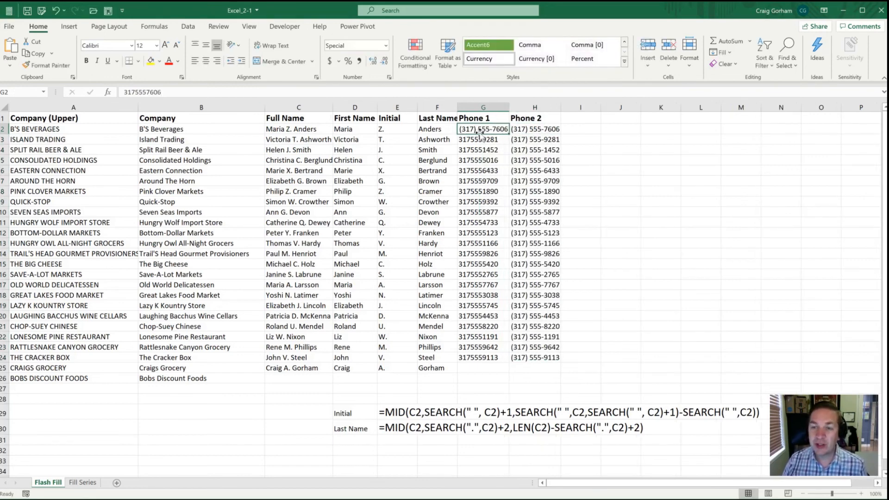